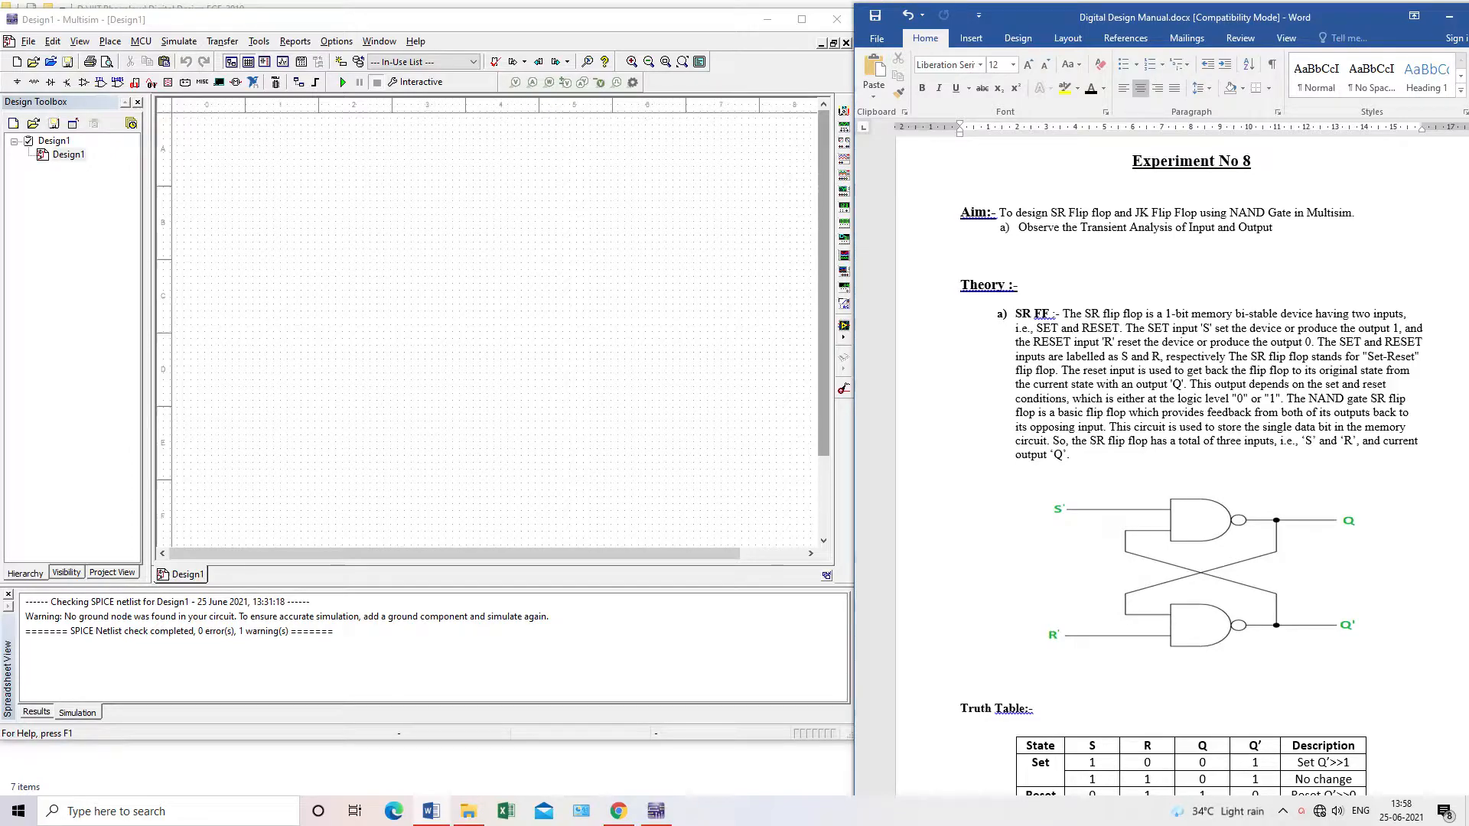
# Read the experiment's aim, SR flip-flop theory, NAND circuit diagram and truth table in the Digital Design Manual.
pyautogui.moveTo(1051, 213); pyautogui.dragTo(1274, 228)
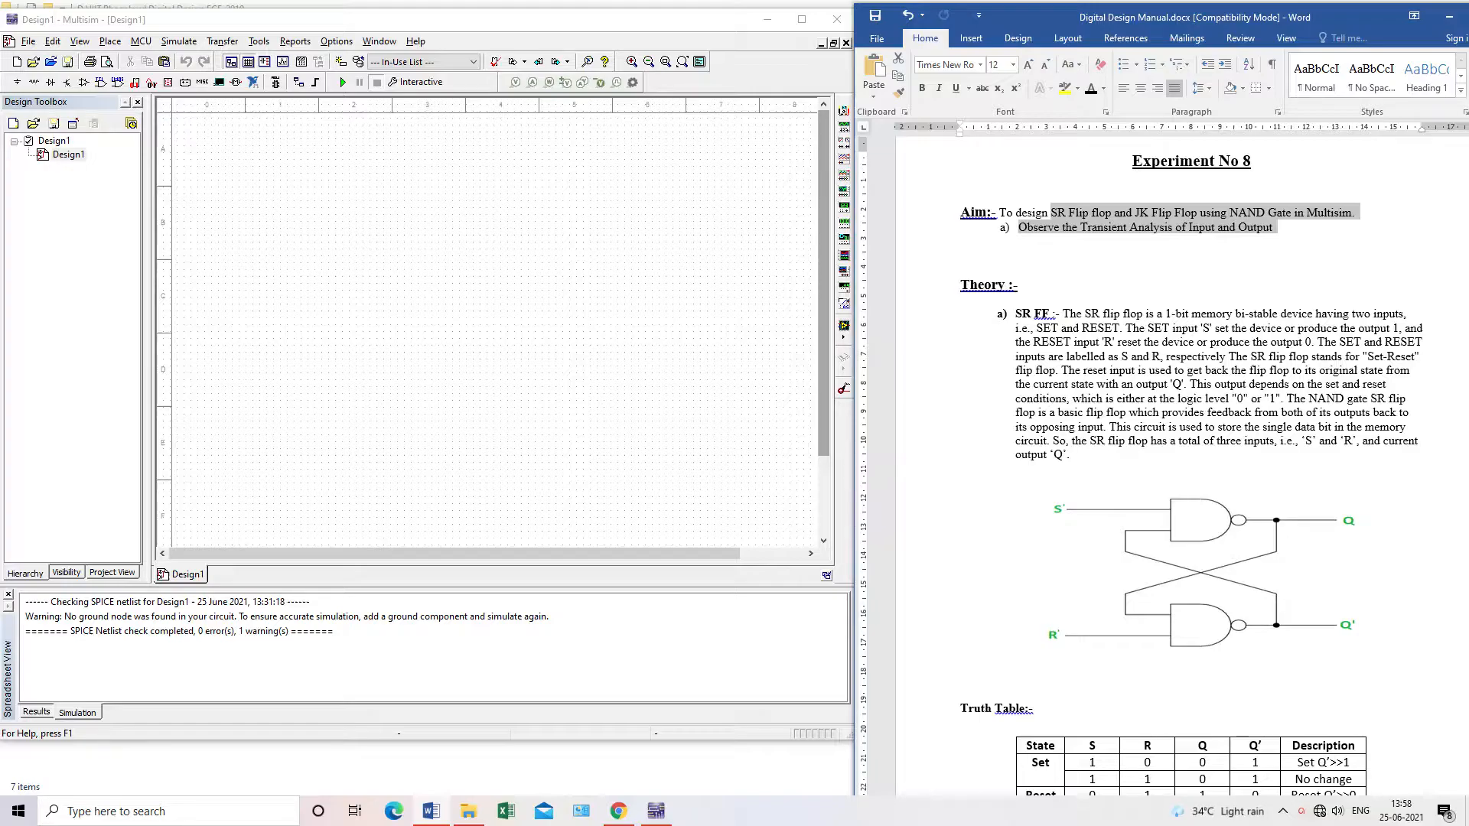
pyautogui.click(1133, 327)
pyautogui.moveTo(1134, 212); pyautogui.dragTo(1200, 211)
pyautogui.click(1111, 356)
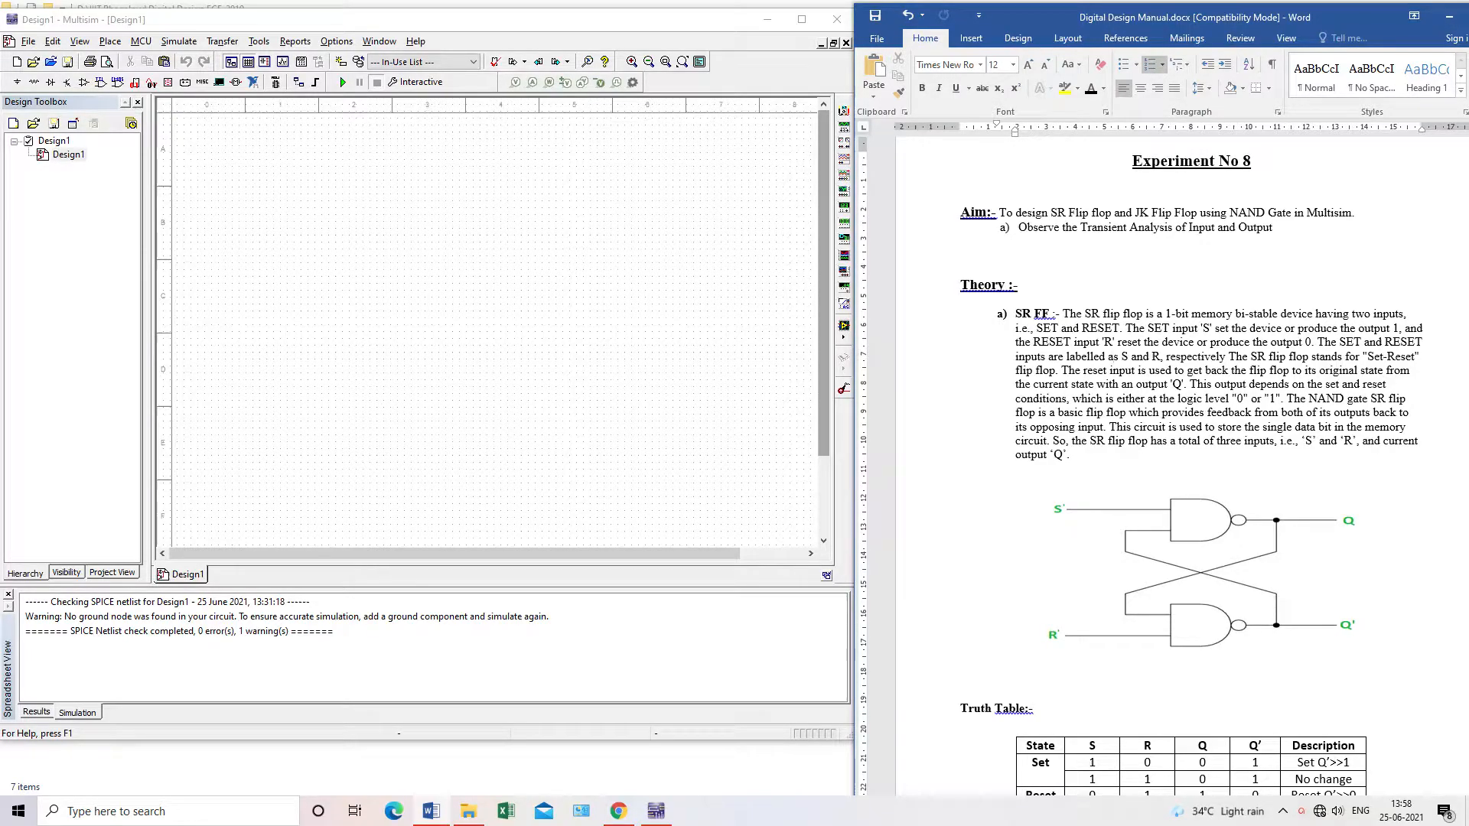
pyautogui.moveTo(1080, 226); pyautogui.dragTo(1276, 228)
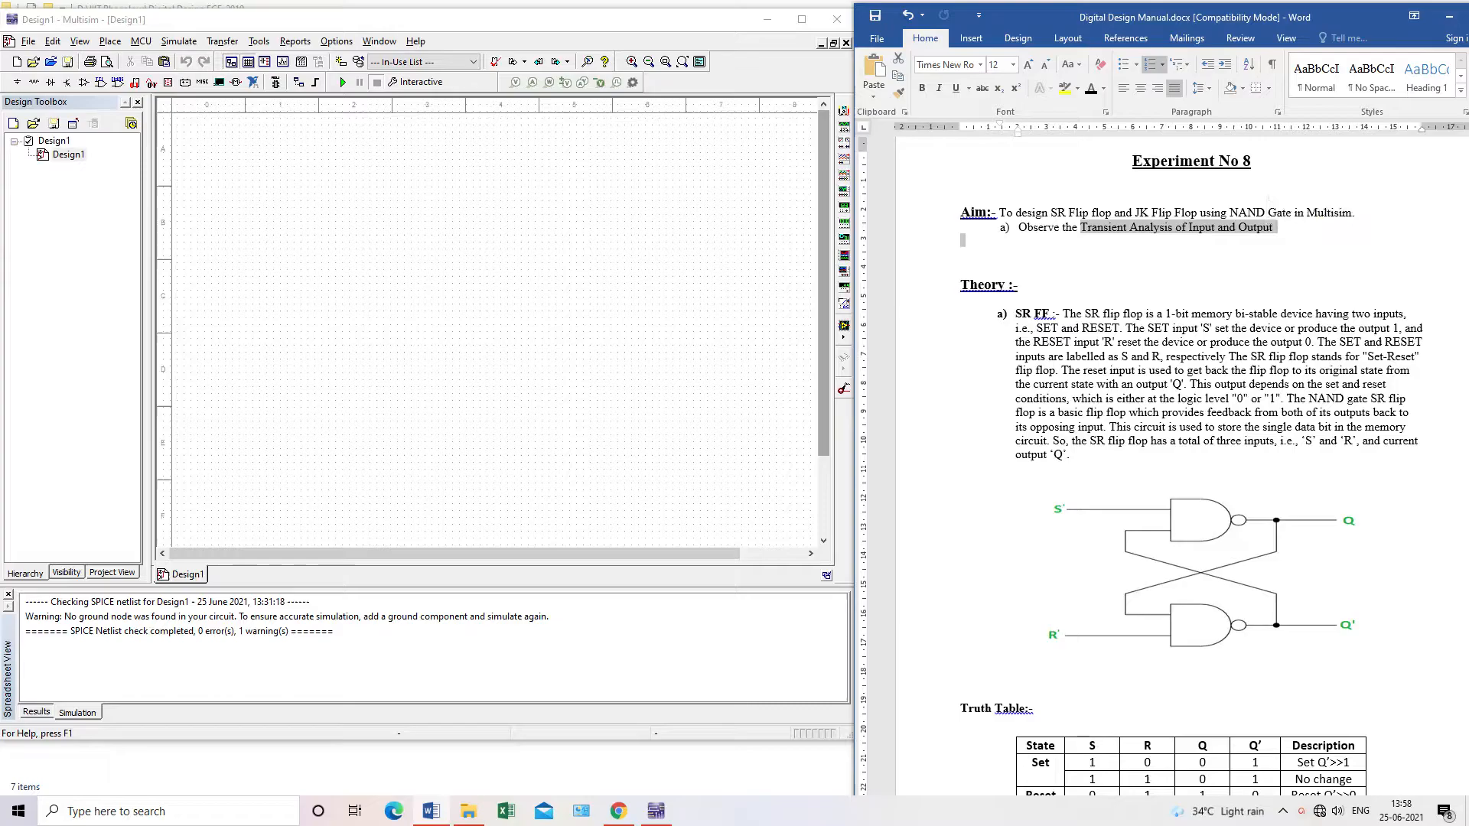
pyautogui.click(1159, 397)
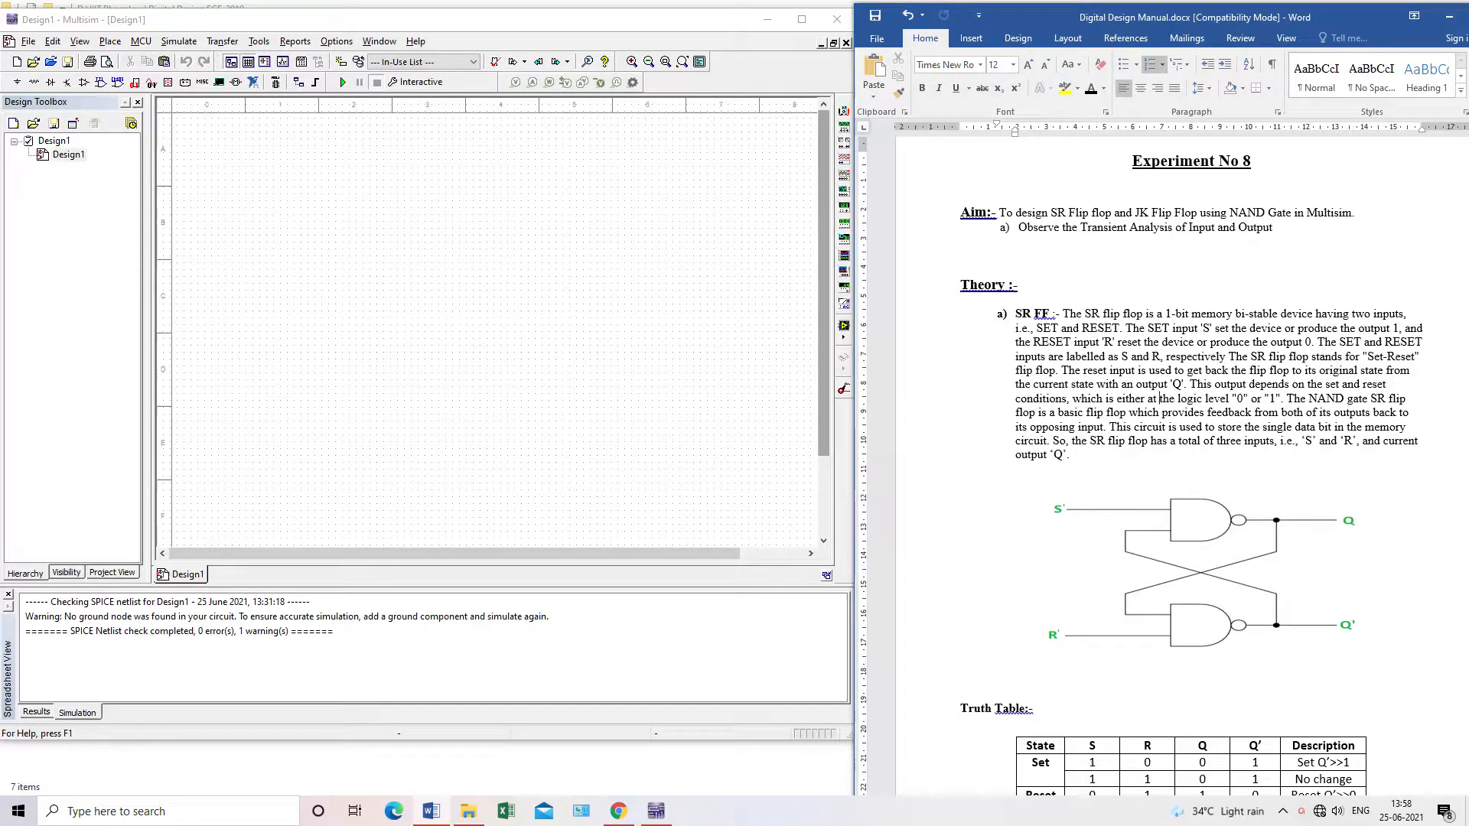
pyautogui.scroll(-4, 1159, 459)
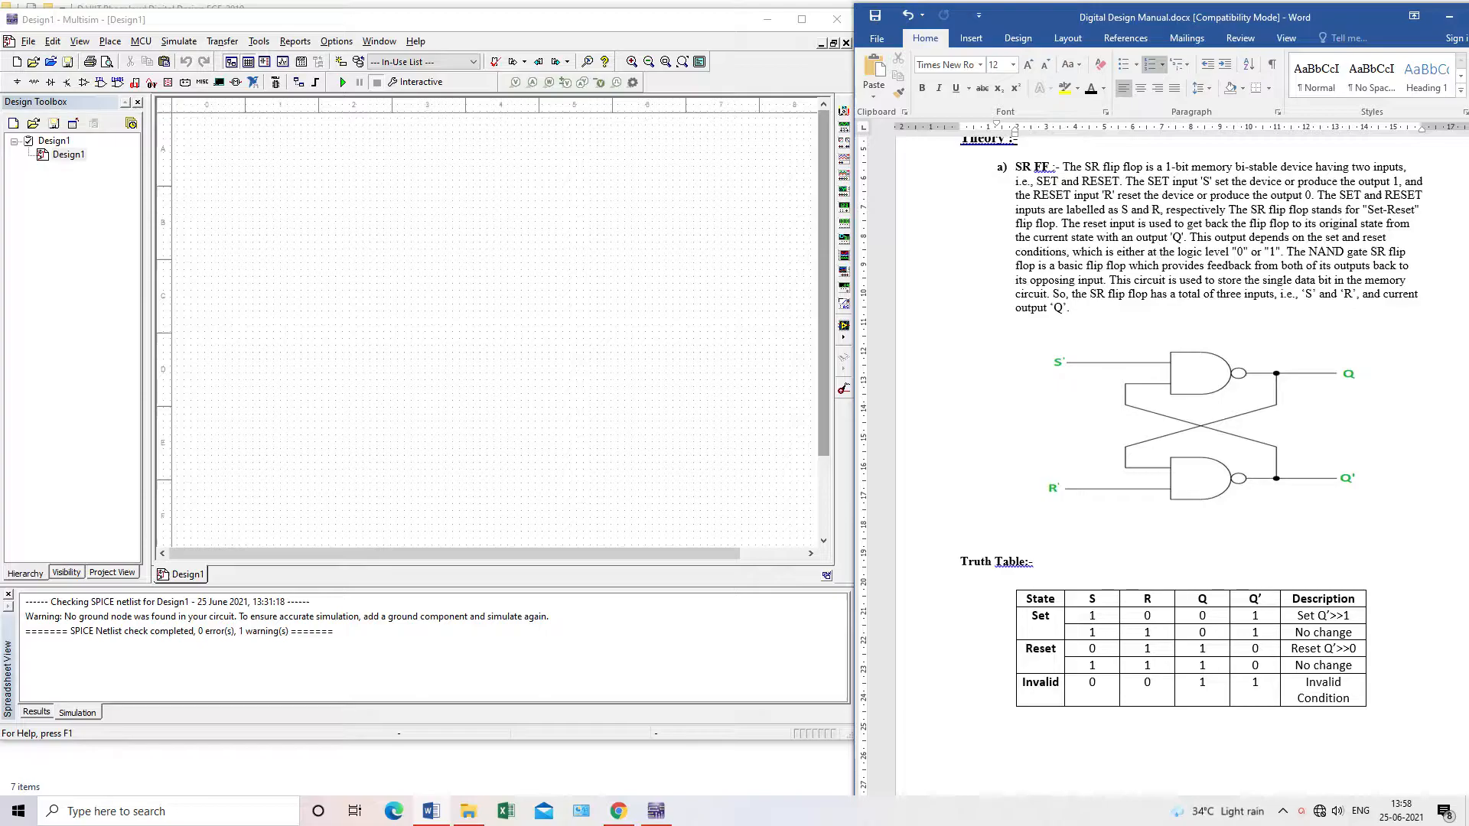
pyautogui.scroll(-2, 1182, 428)
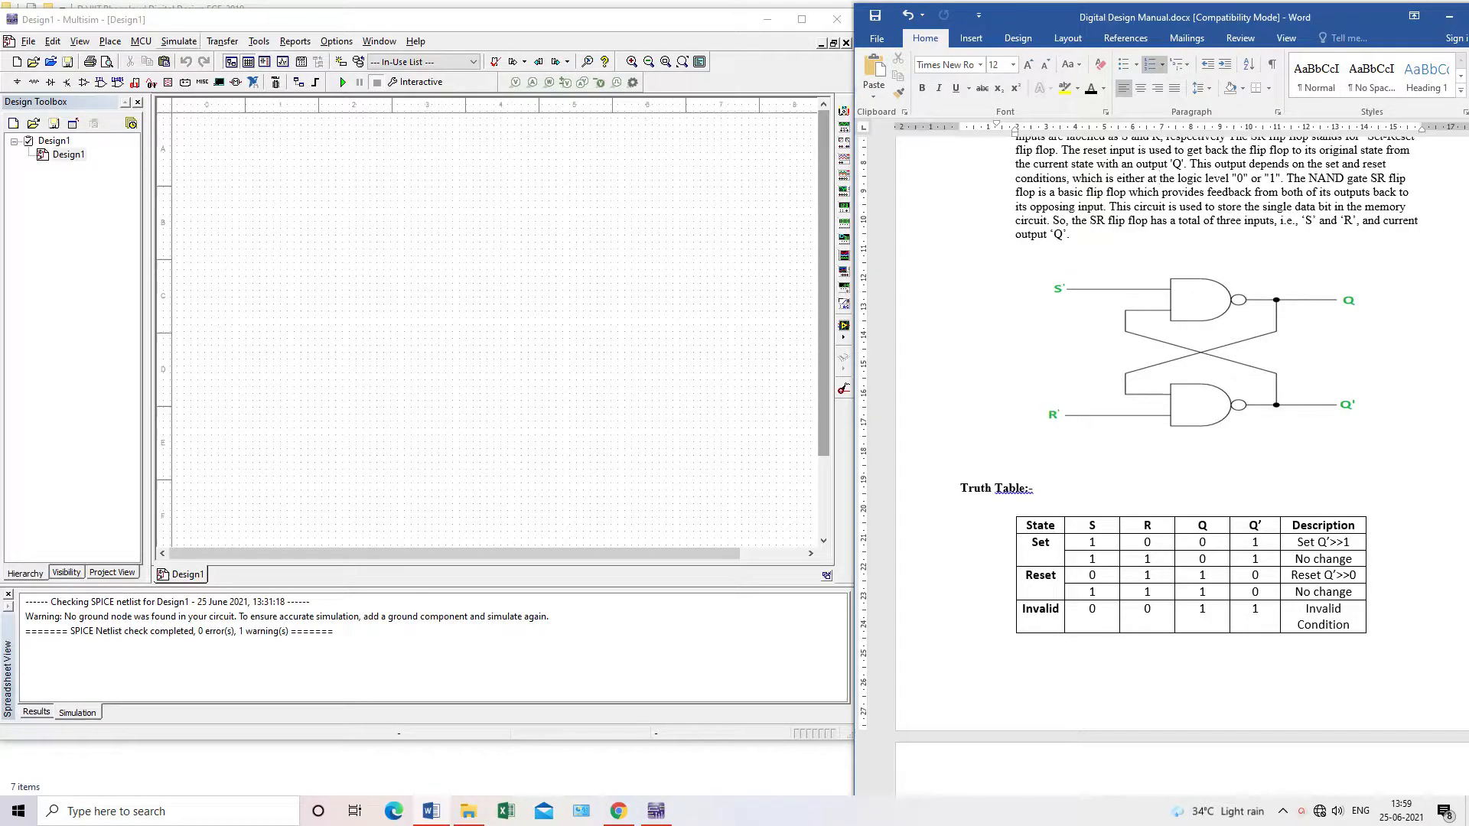
# Open the component browser in Multisim and search all families of the Master Database for SR.
pyautogui.click(111, 41)
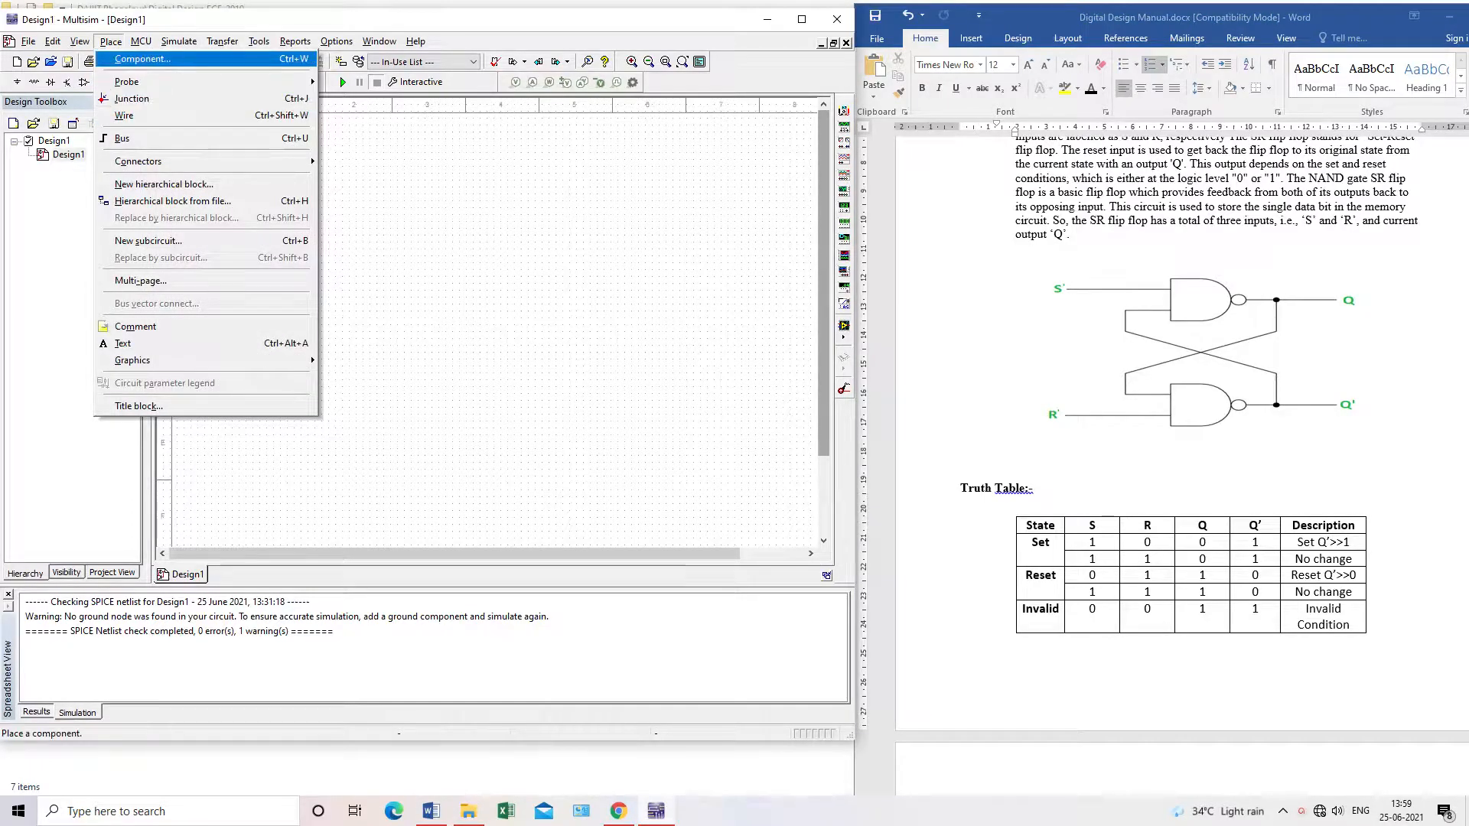
pyautogui.press('Return')
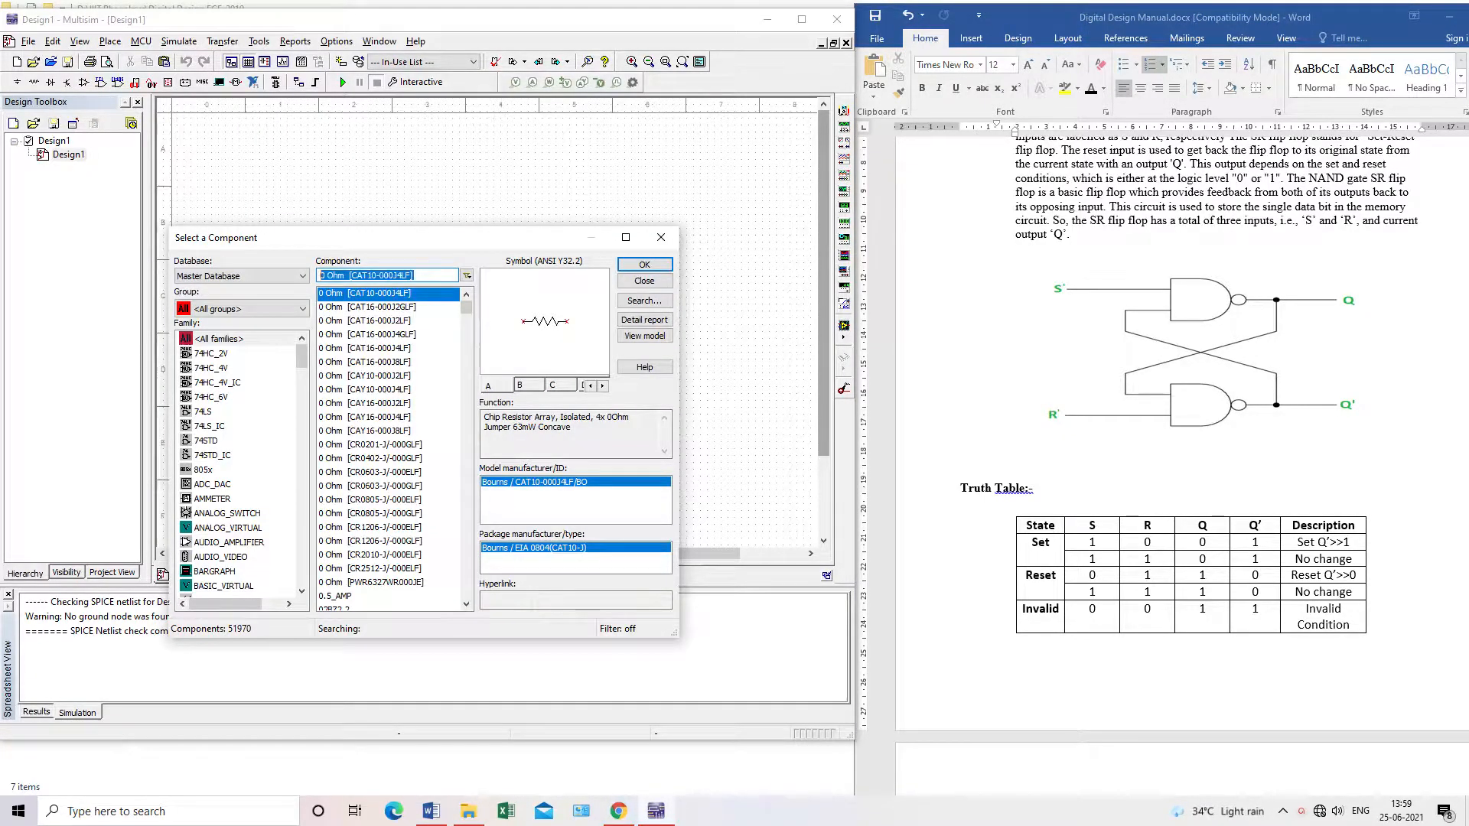
pyautogui.write('S R')
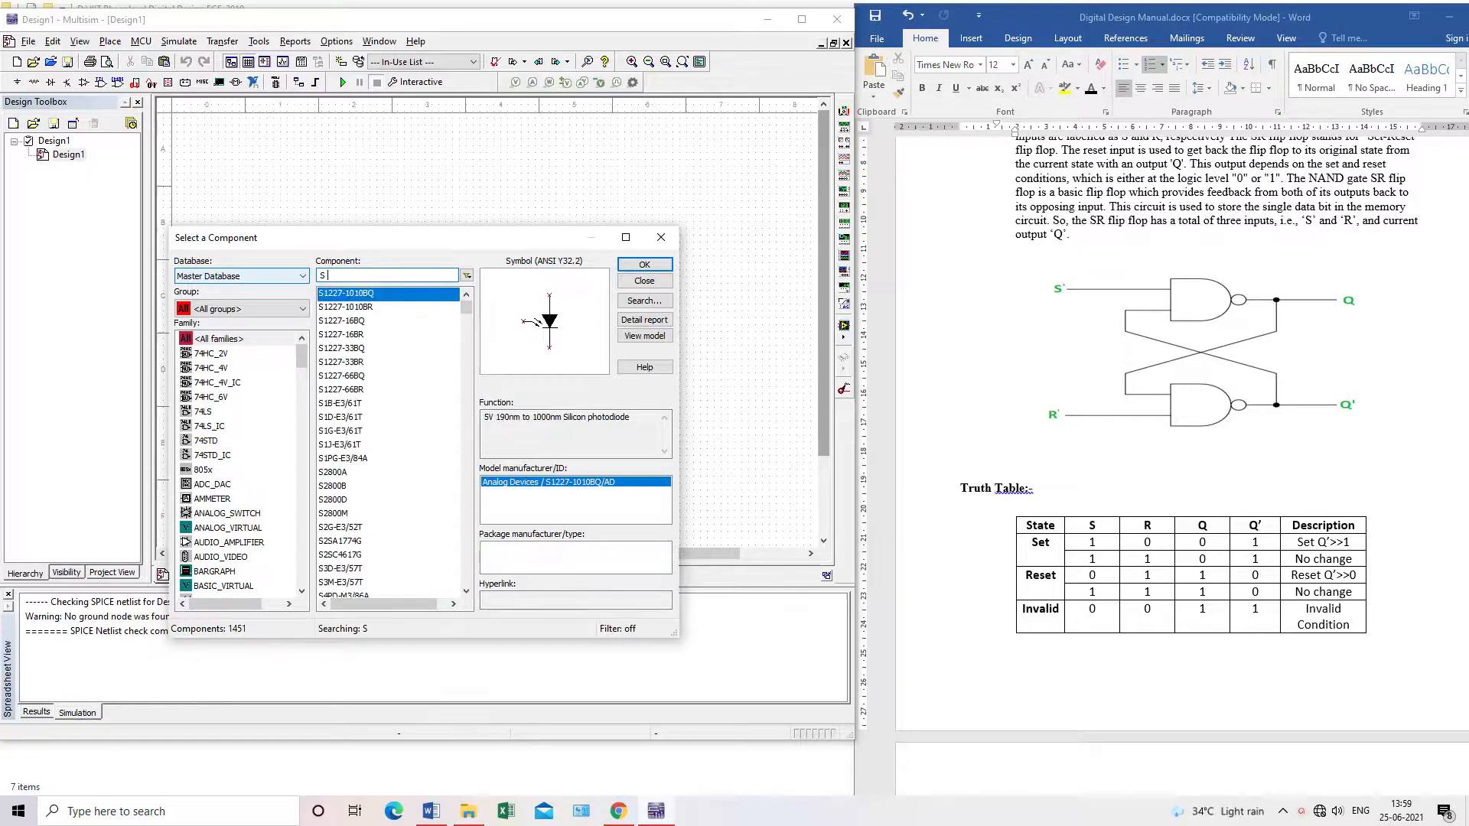
pyautogui.press('BackSpace')
pyautogui.press('BackSpace')
pyautogui.write('-R')
pyautogui.press('BackSpace')
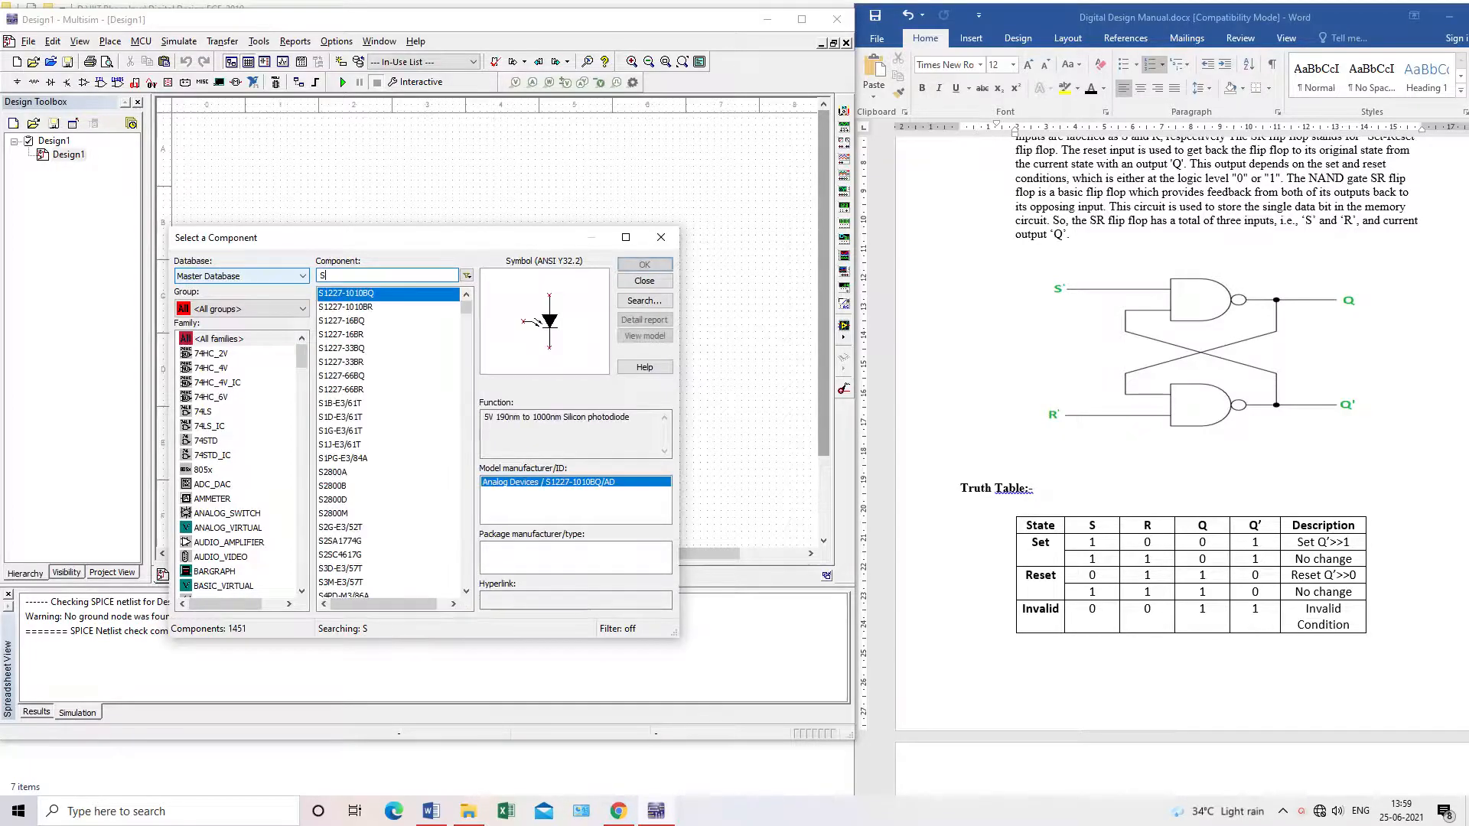
pyautogui.press('BackSpace')
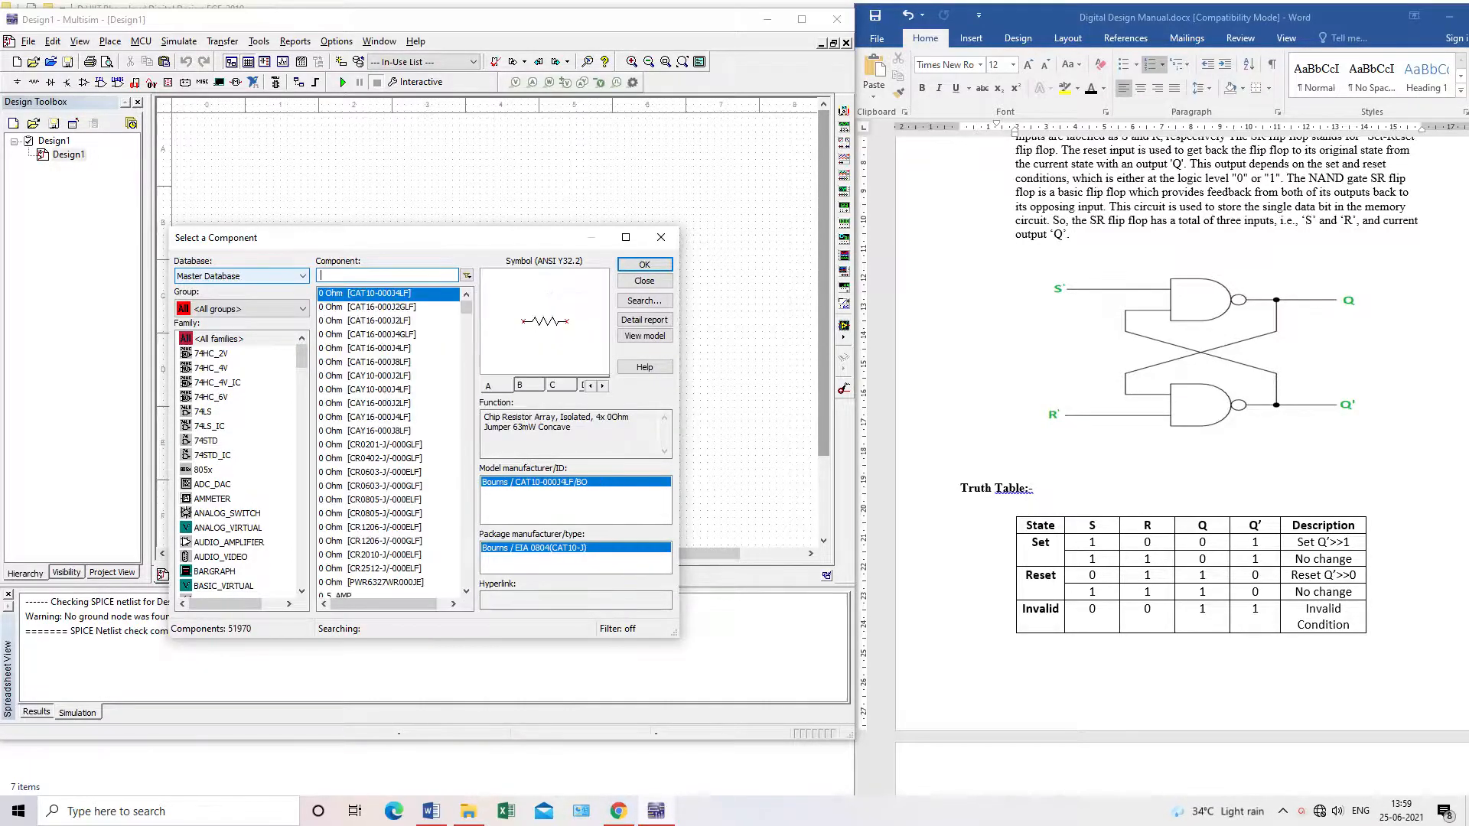
pyautogui.write('FF')
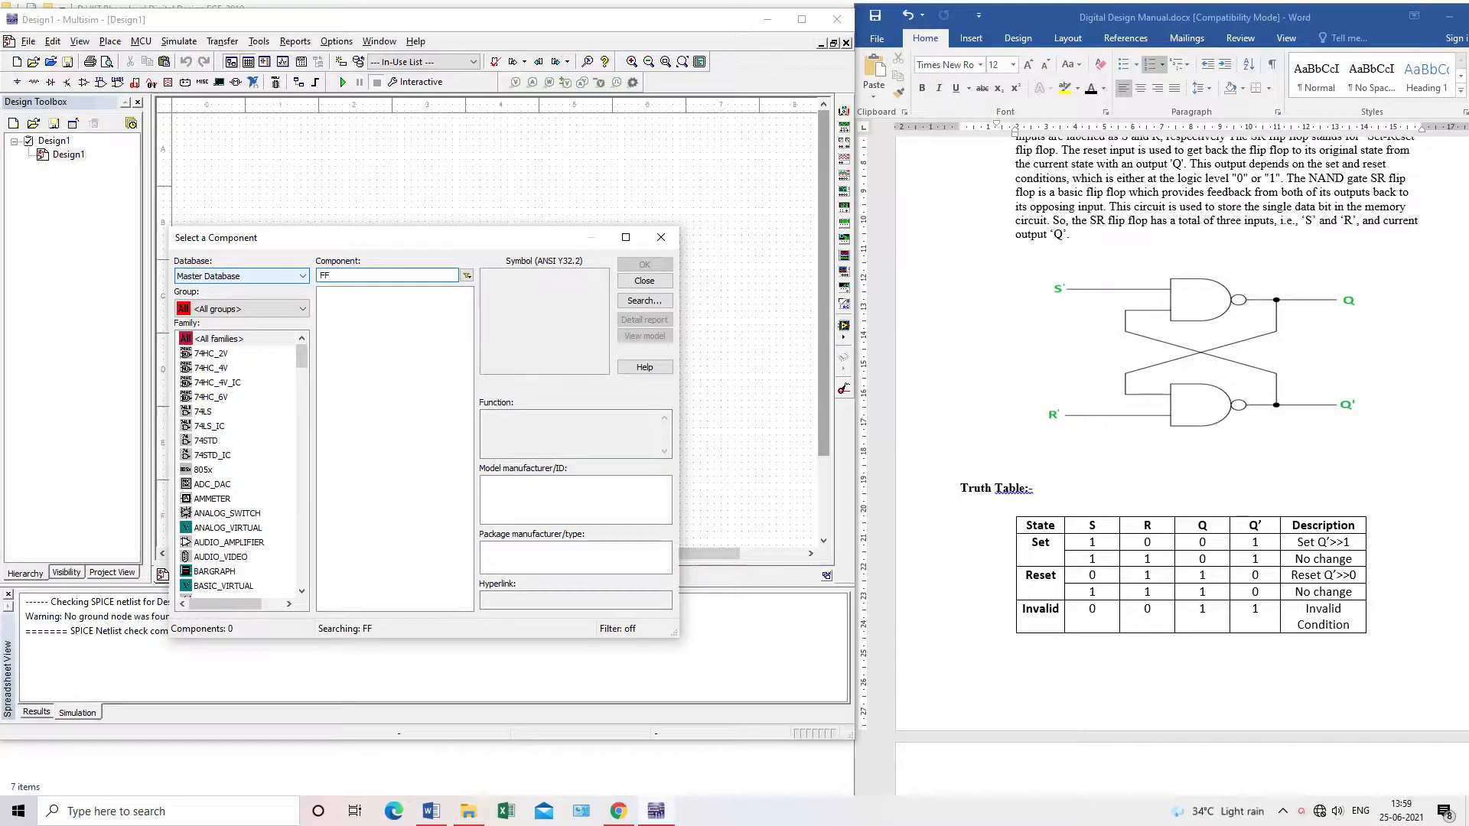
pyautogui.press('BackSpace')
pyautogui.press('BackSpace')
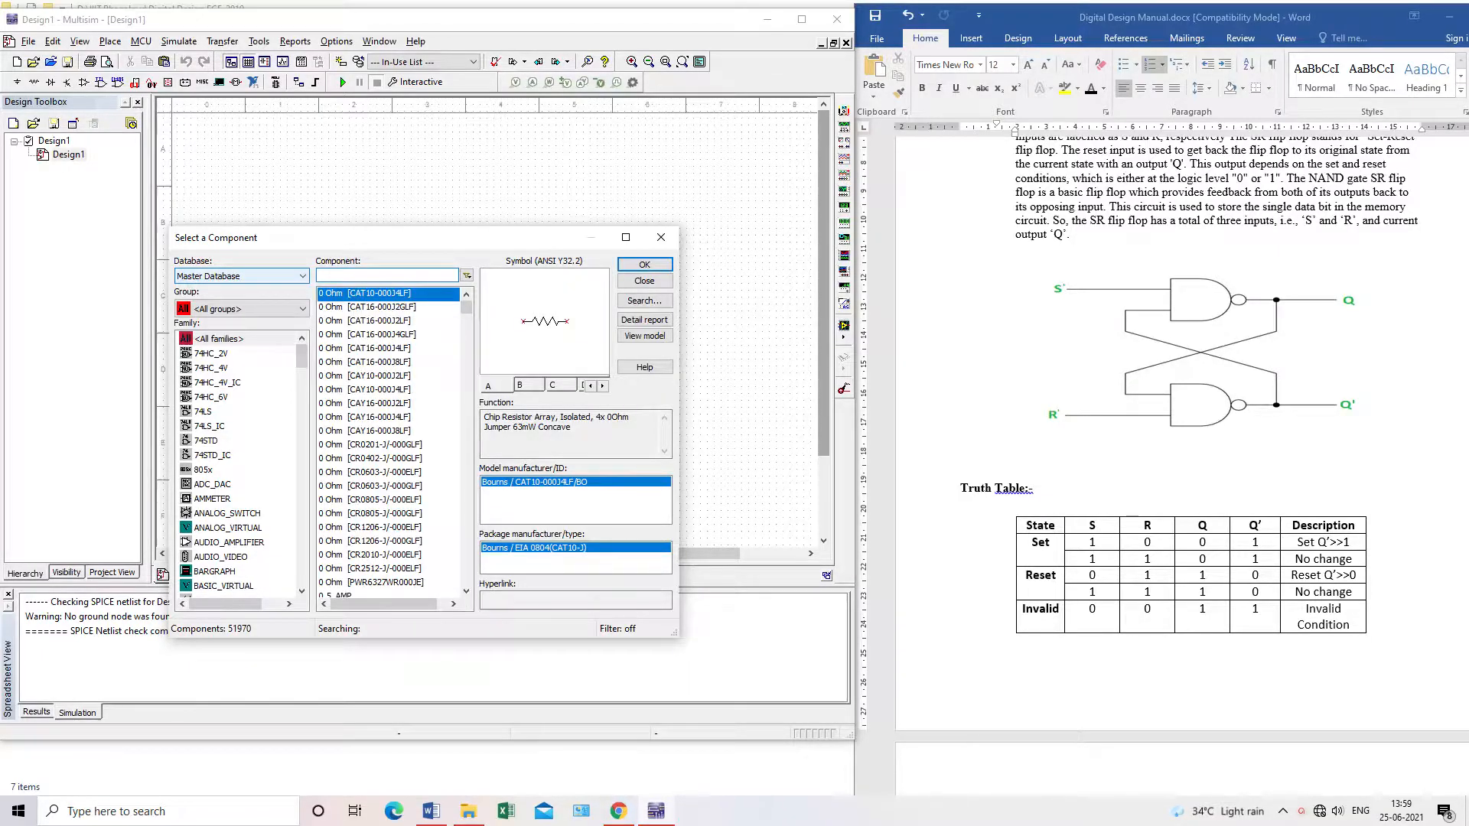
pyautogui.write('S')
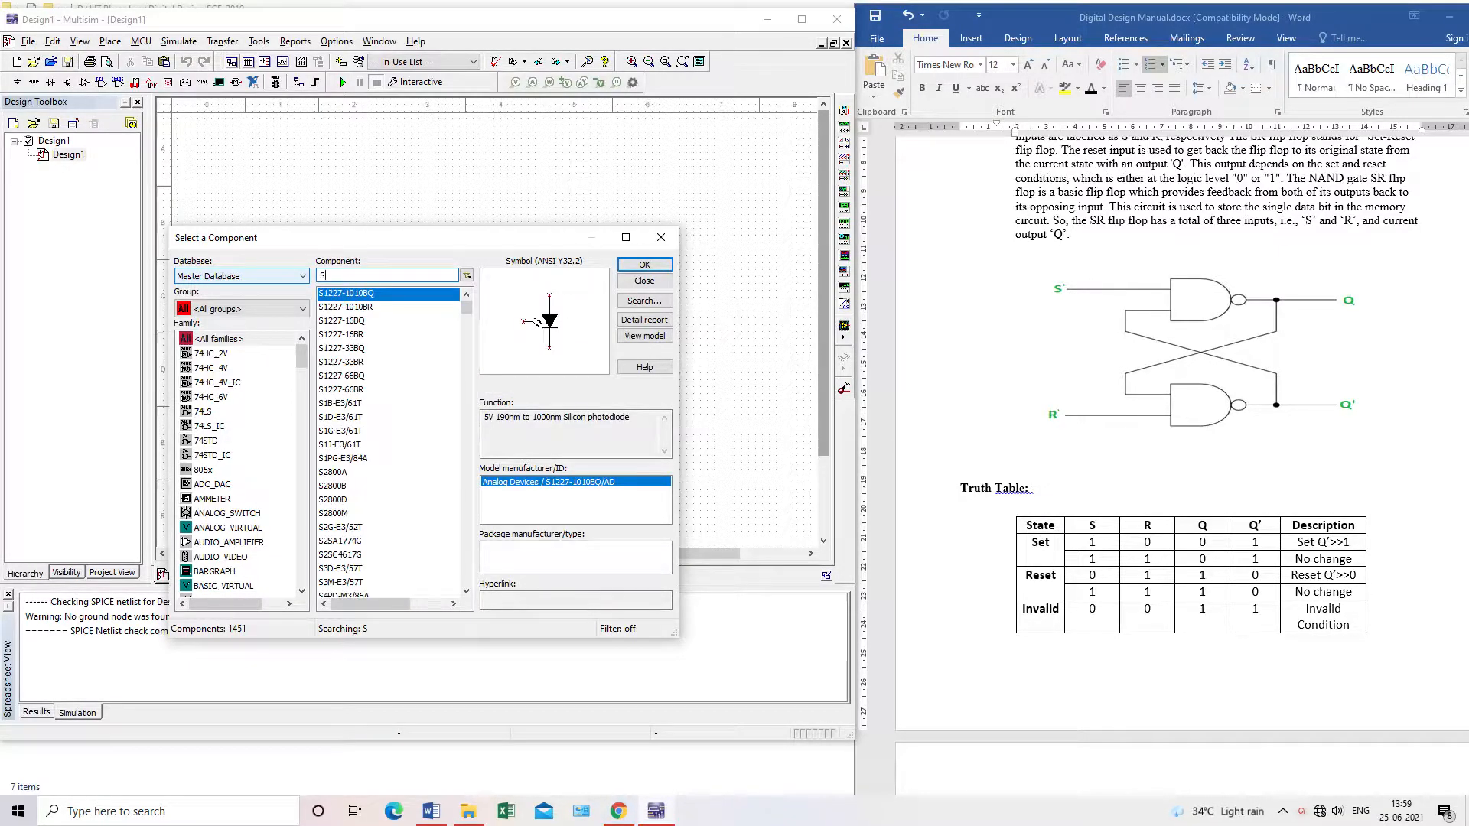
pyautogui.write('R')
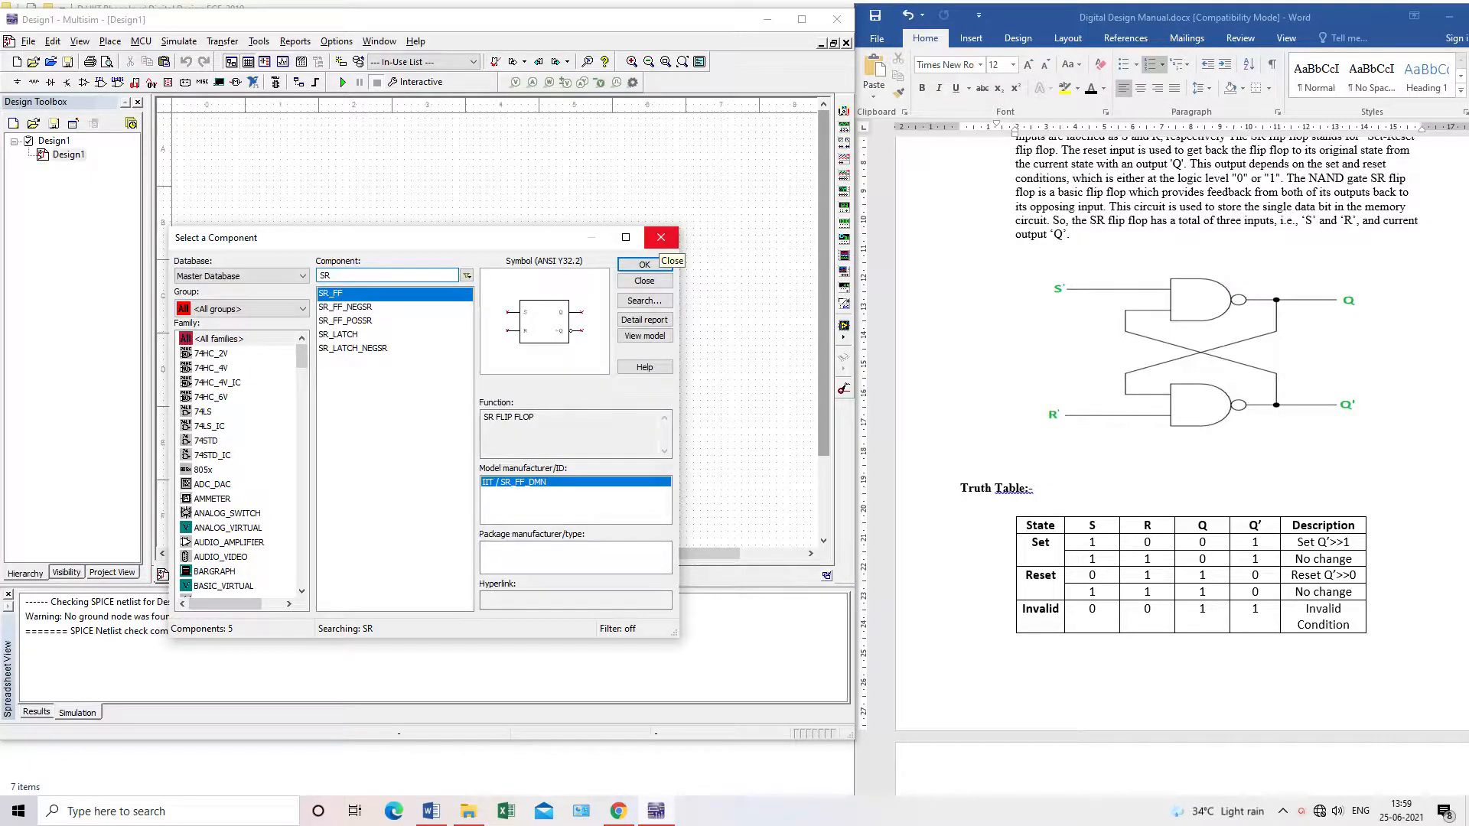
# Find the two-input NAND gate (NAND2) and place two of them, one below the other, in the middle of the schematic.
pyautogui.moveTo(334, 276); pyautogui.dragTo(285, 276)
pyautogui.write('Nand')
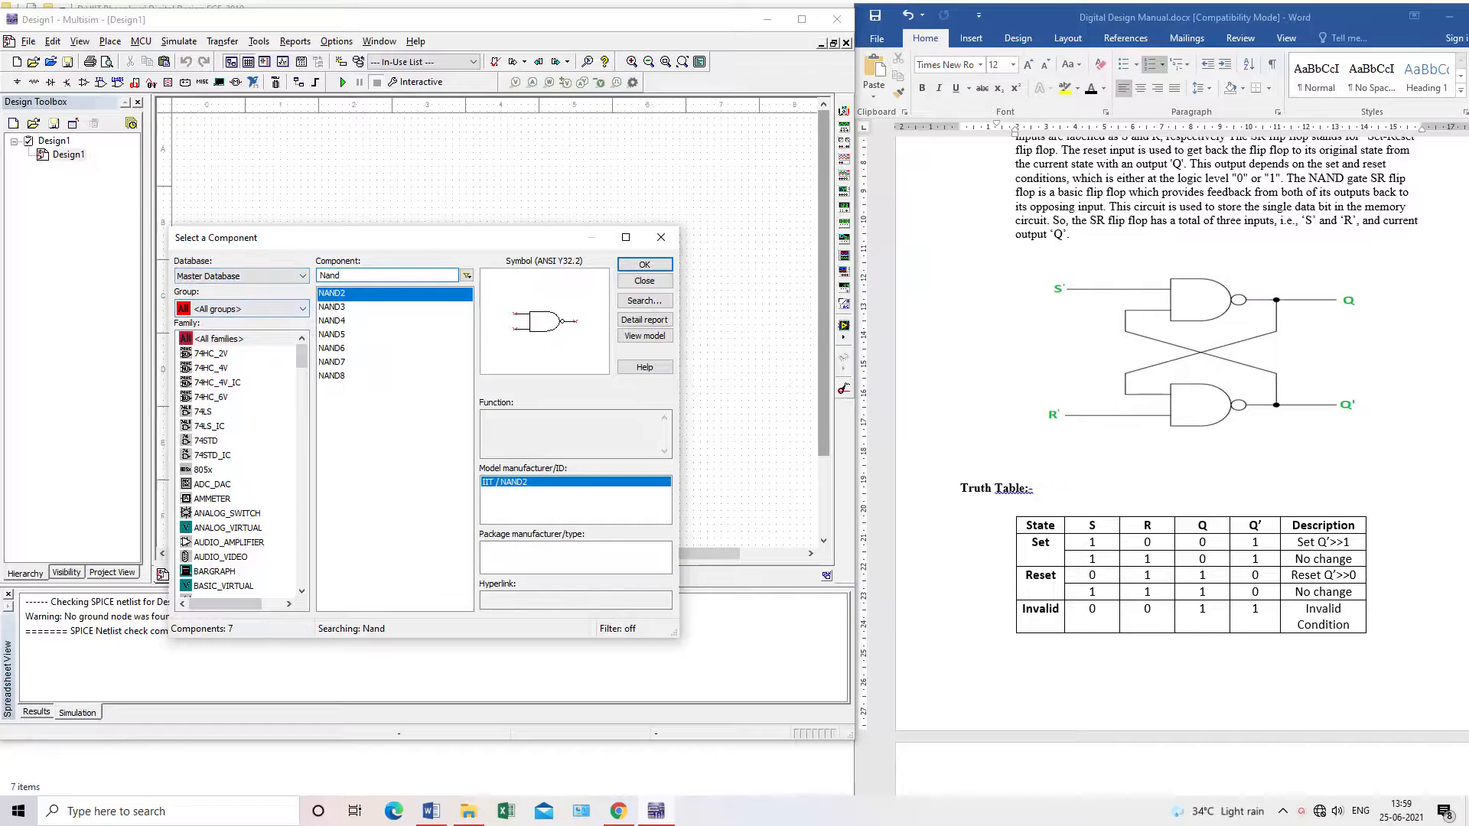
pyautogui.click(644, 264)
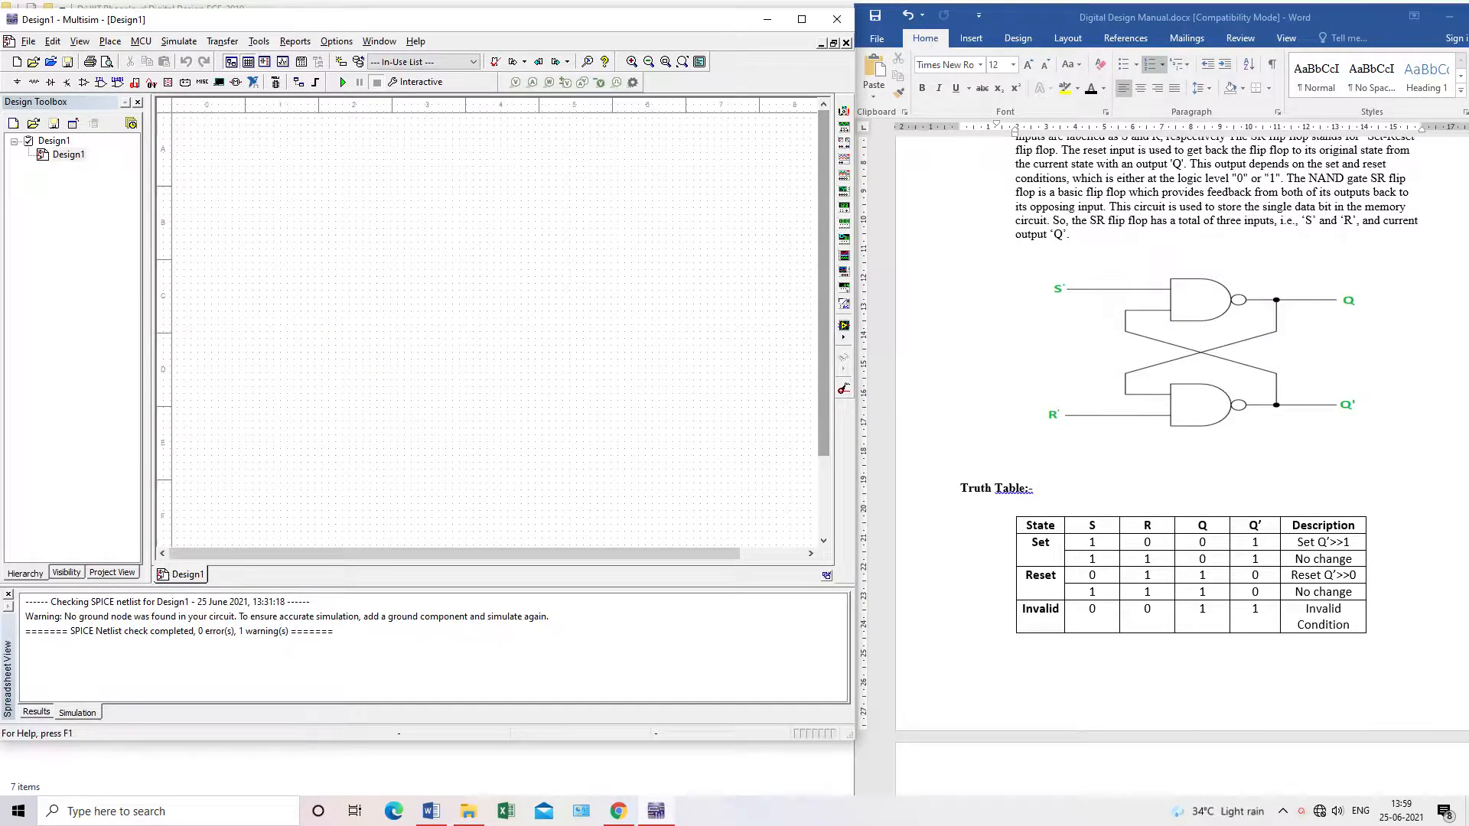
pyautogui.click(474, 227)
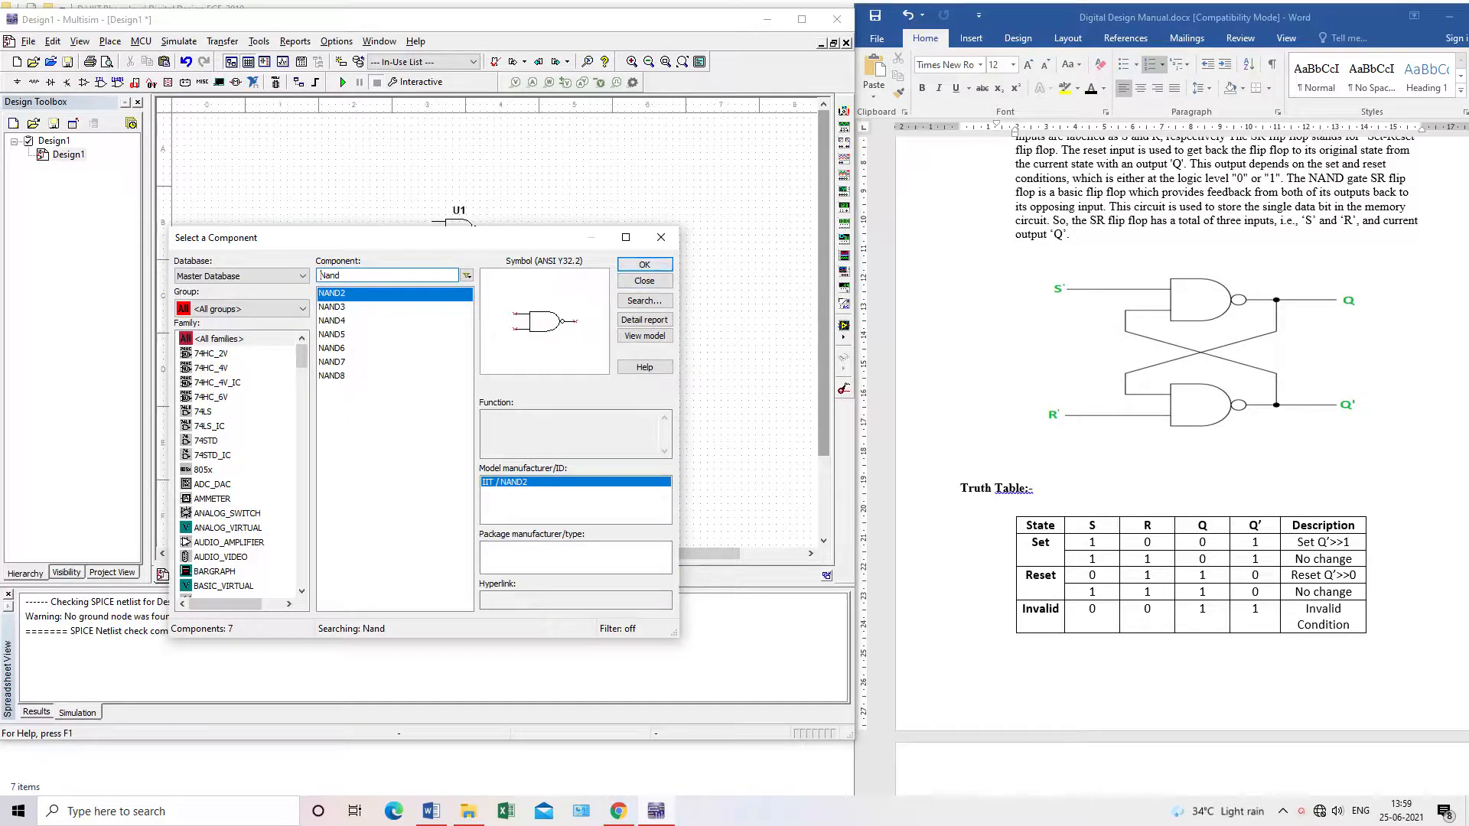
pyautogui.click(644, 264)
pyautogui.click(475, 310)
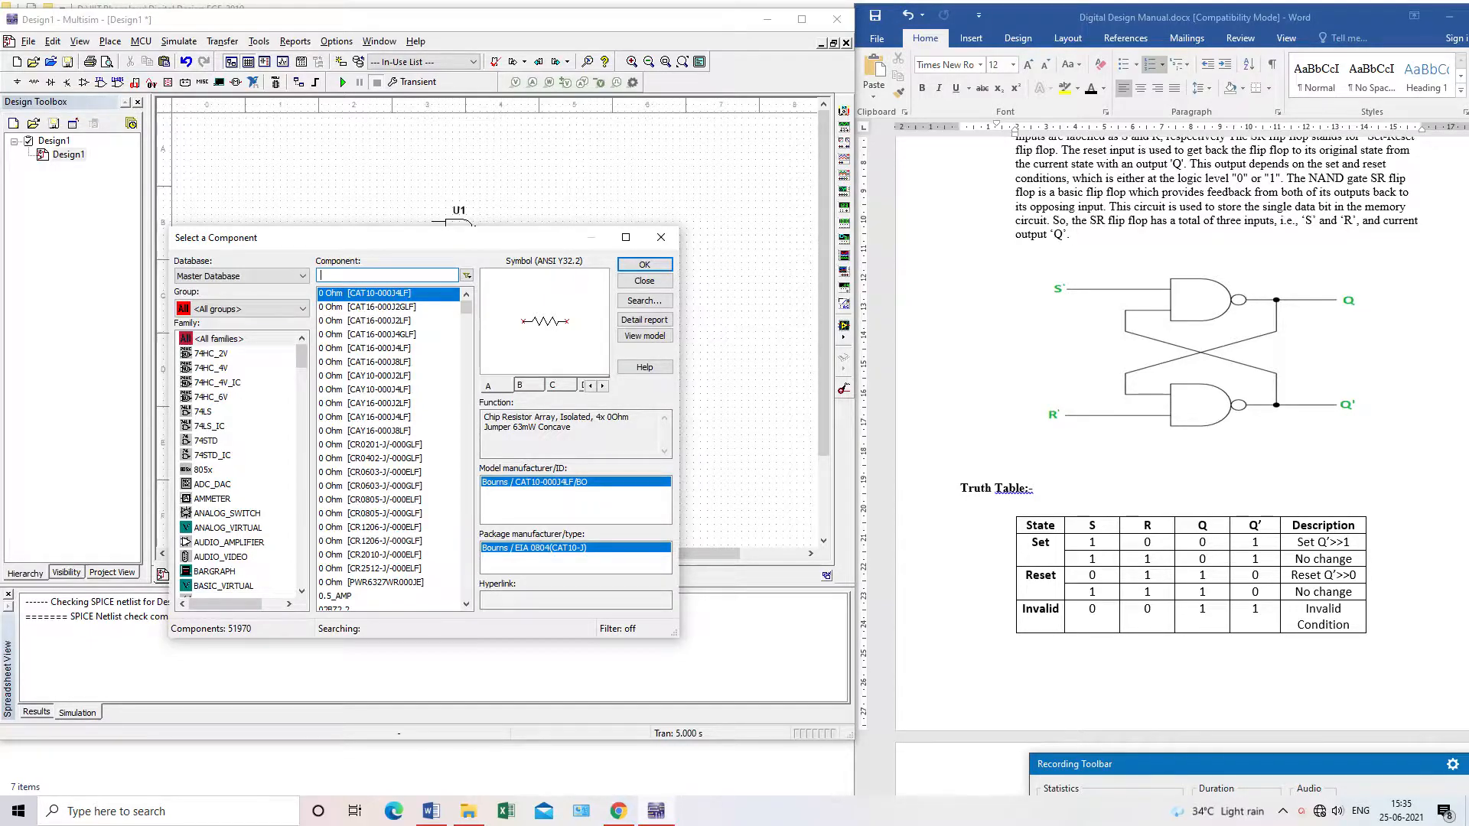
# Find the SPDT switch and place two of them, one below the other, to the left of the NAND gates.
pyautogui.write('SPDT')
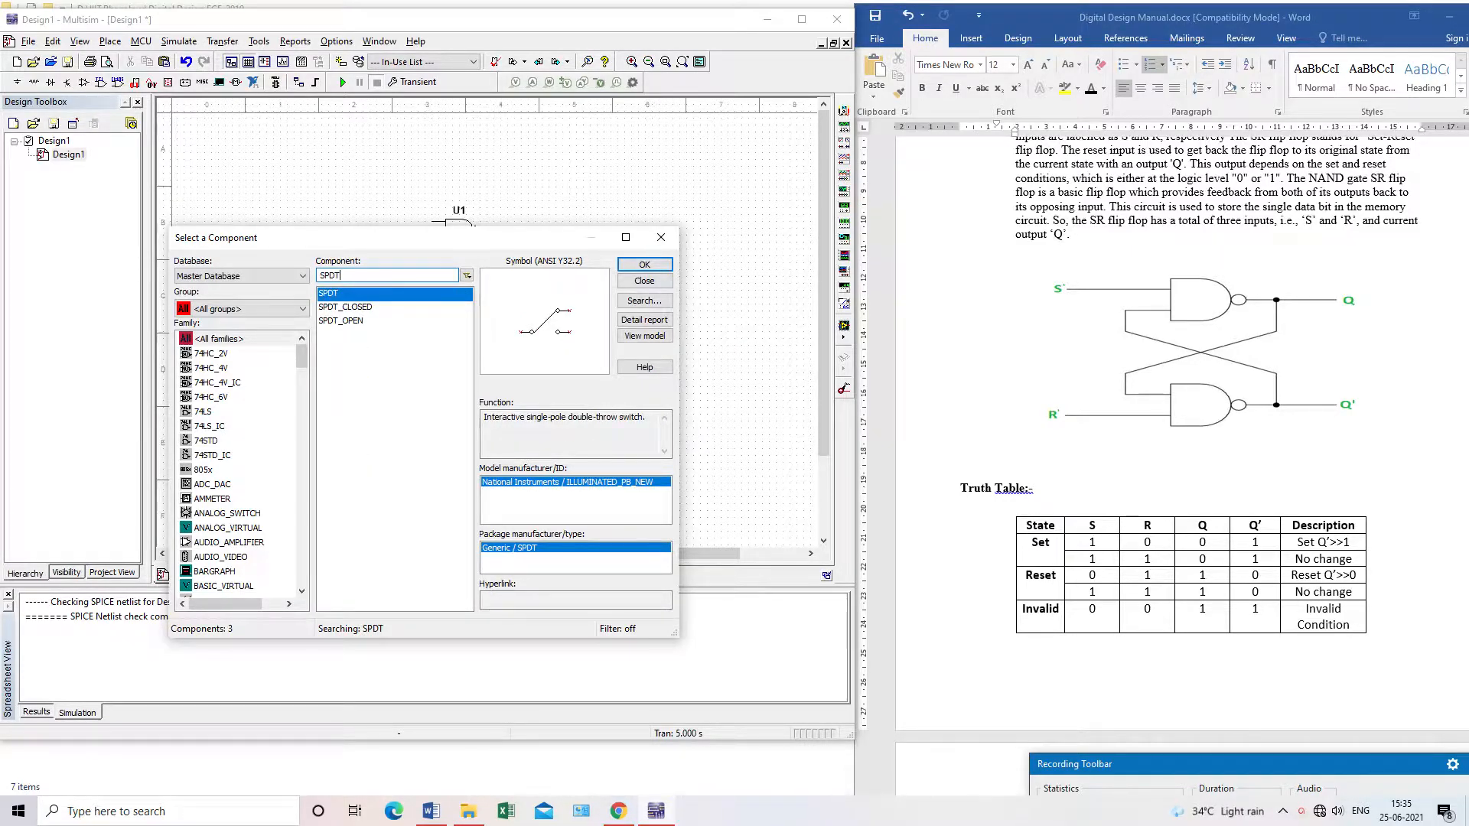
pyautogui.press('Return')
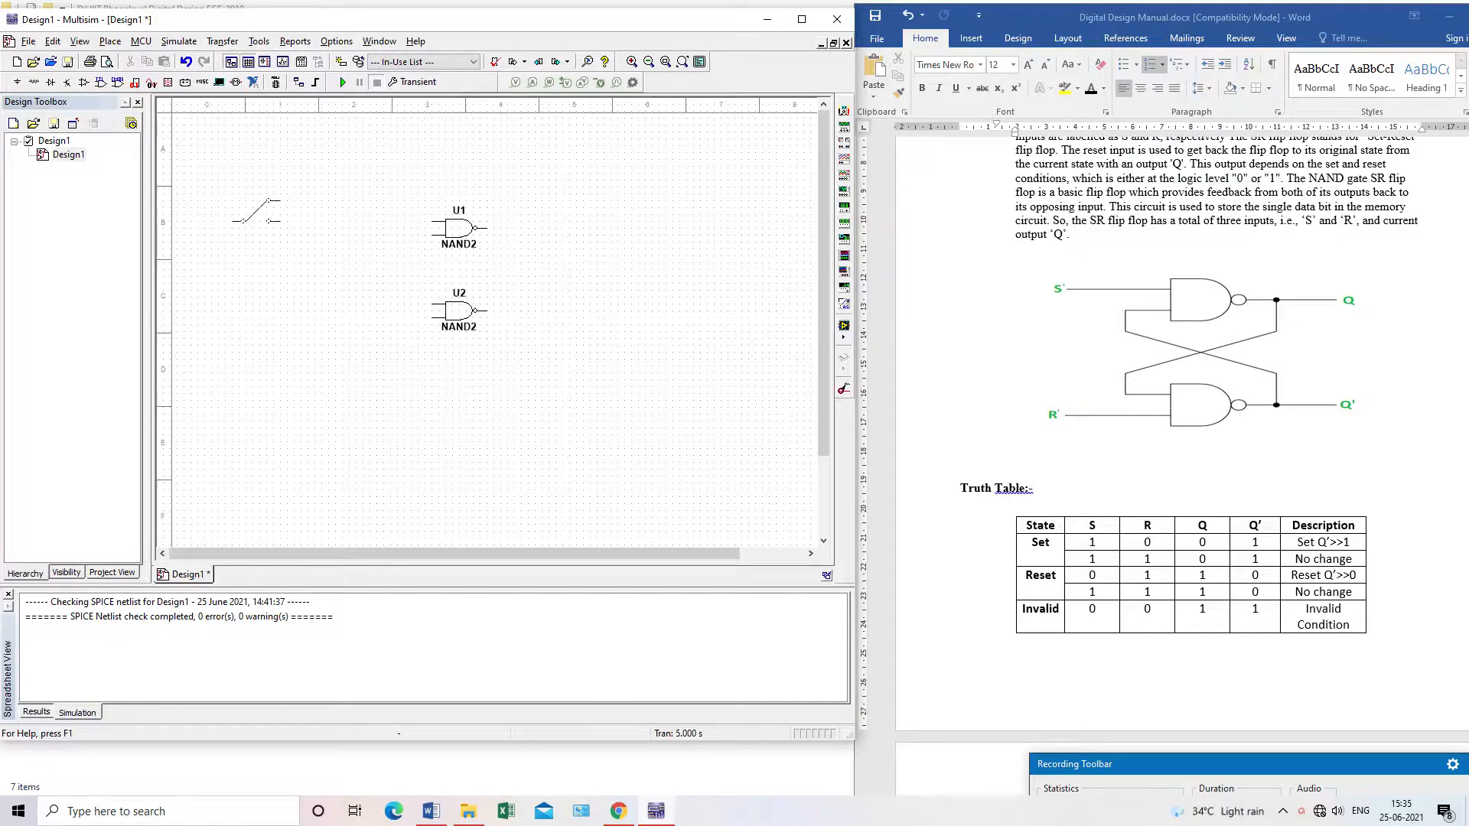
pyautogui.click(243, 222)
pyautogui.press('Return')
pyautogui.click(243, 339)
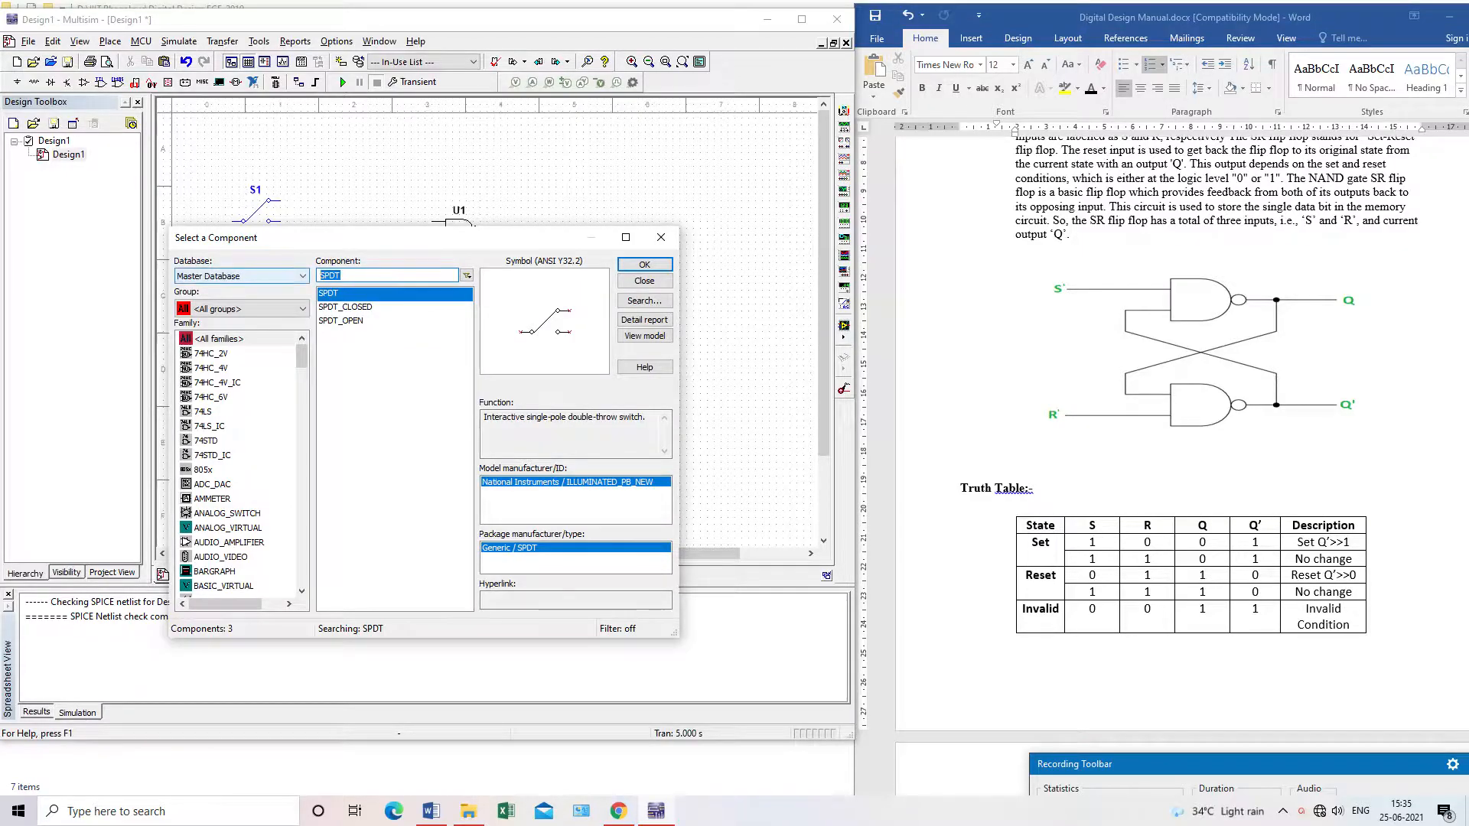
# Place a VCC supply above the upper switch and a GROUND symbol below the lower switch.
pyautogui.write('VCC')
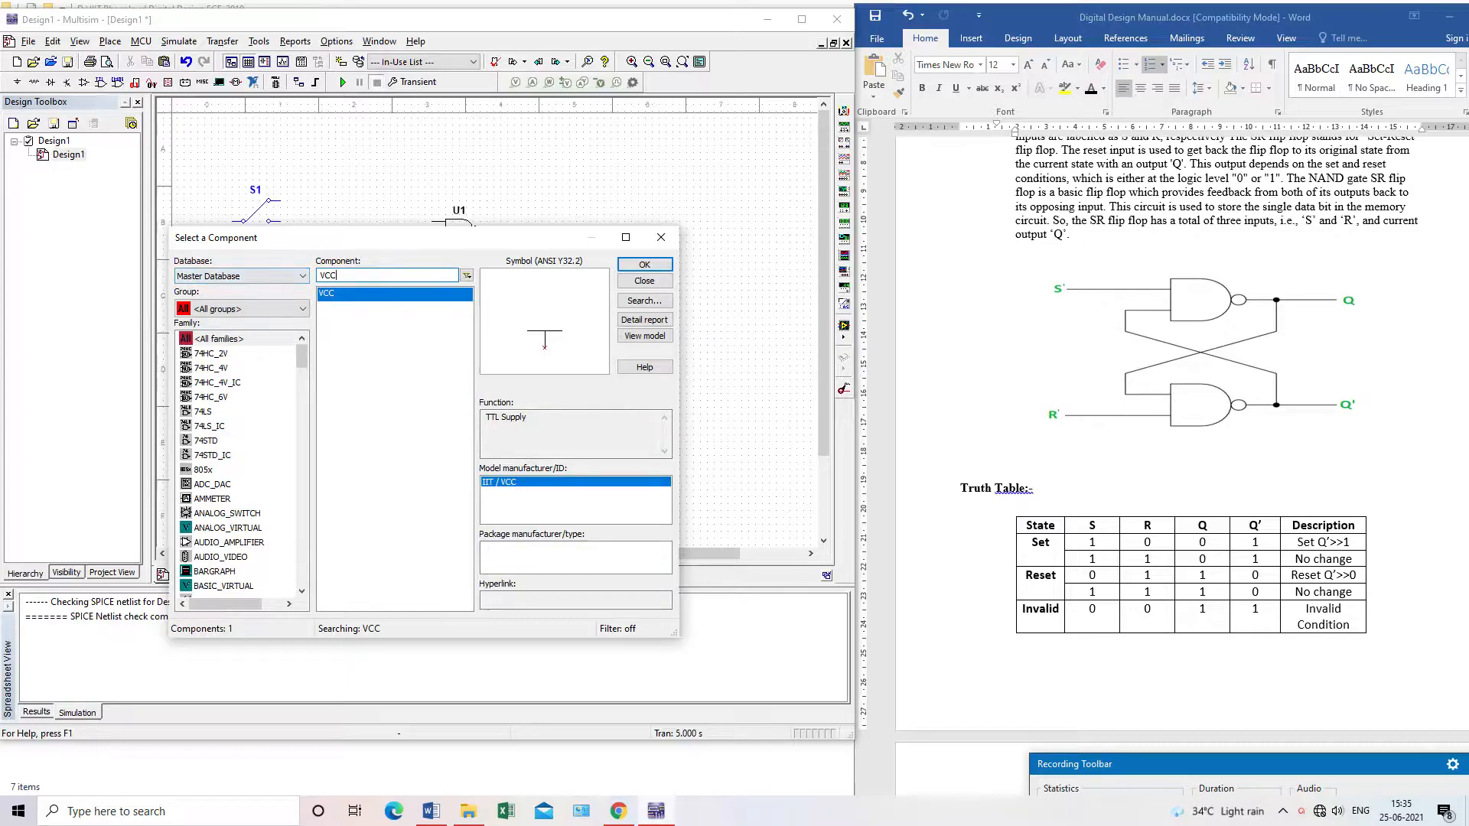
pyautogui.click(644, 264)
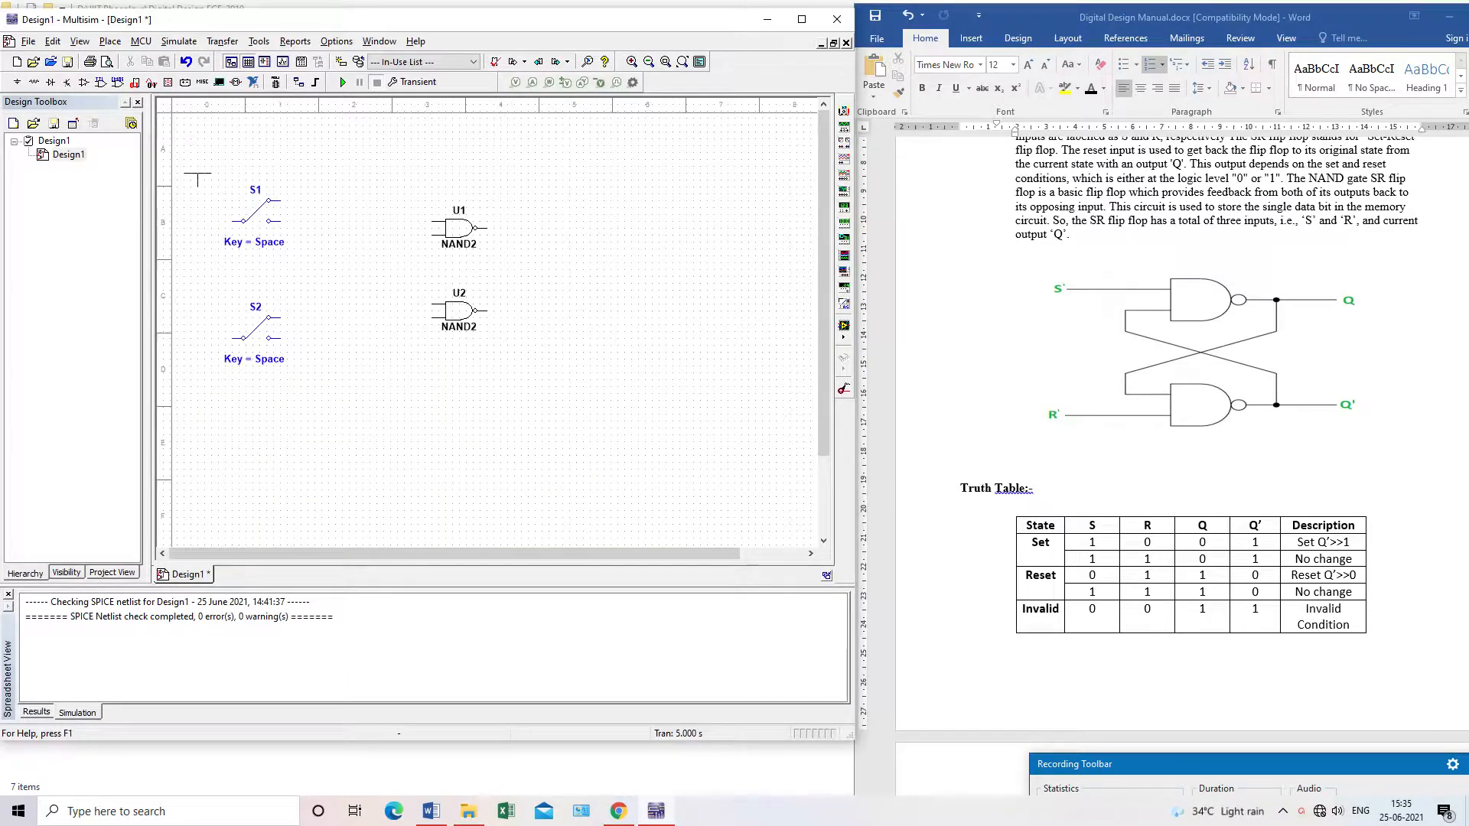
pyautogui.click(190, 166)
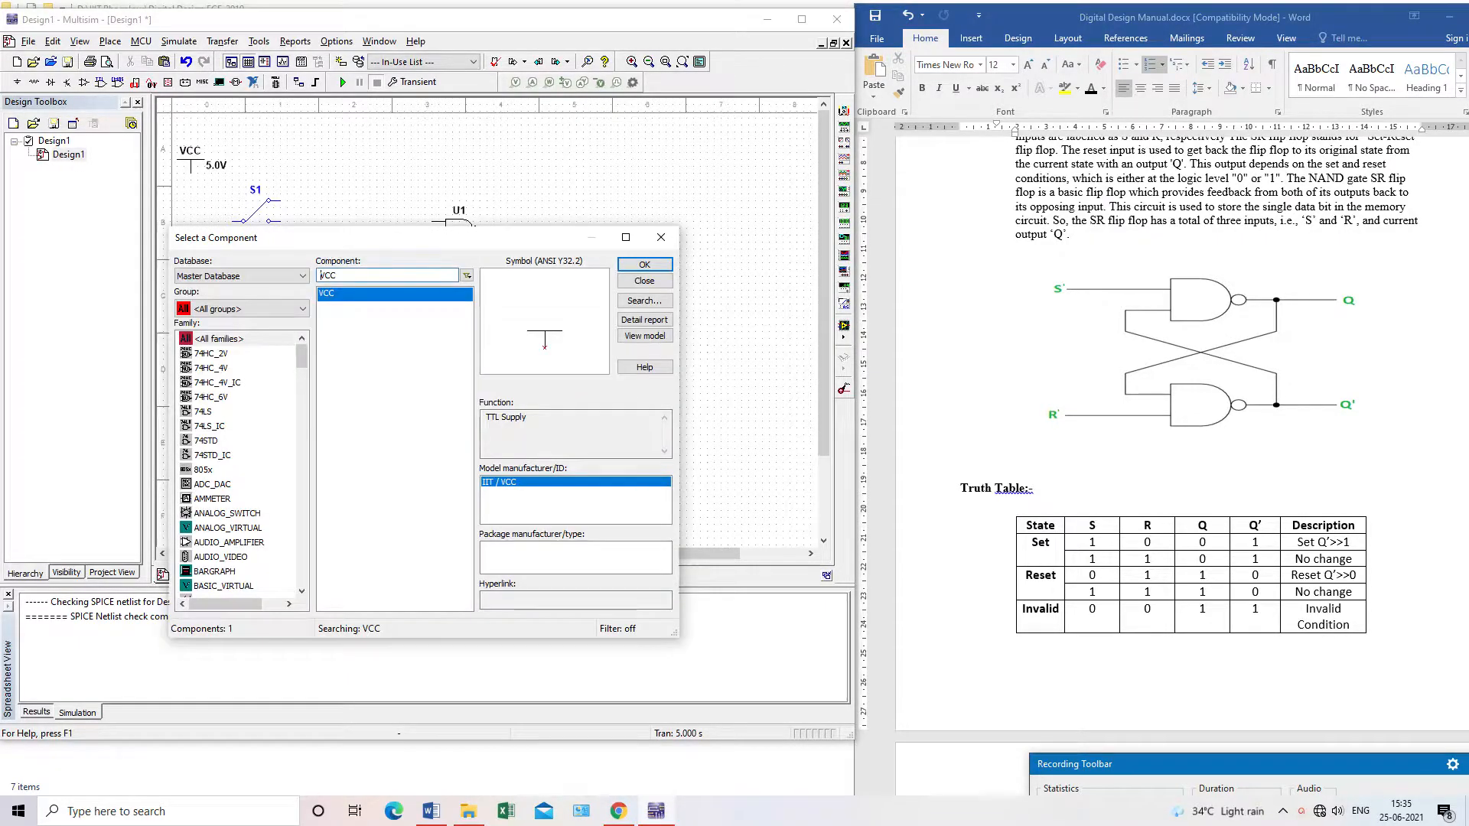
pyautogui.hotkey('ctrl', 'a')
pyautogui.write('G')
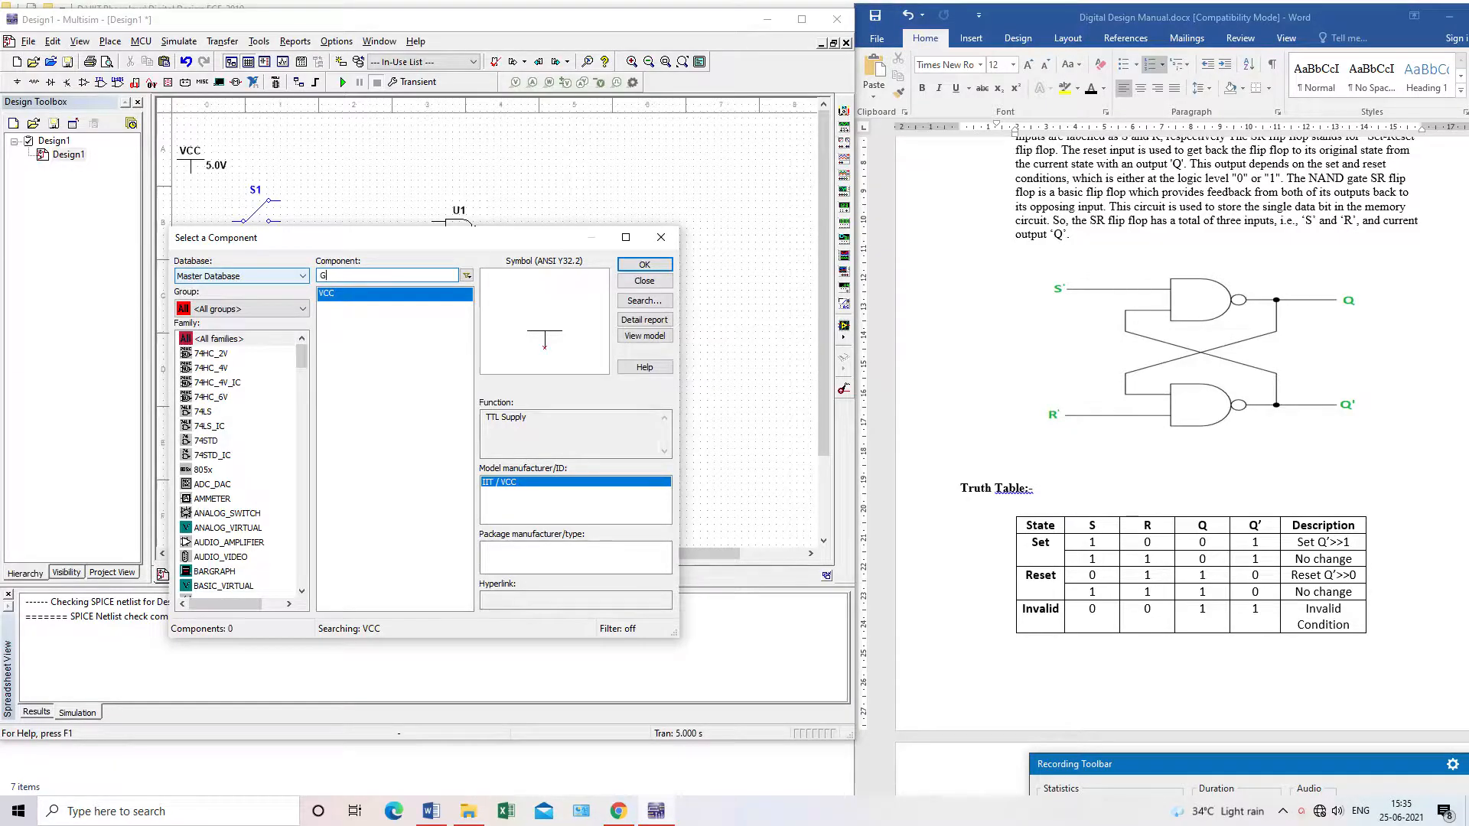
pyautogui.write('round')
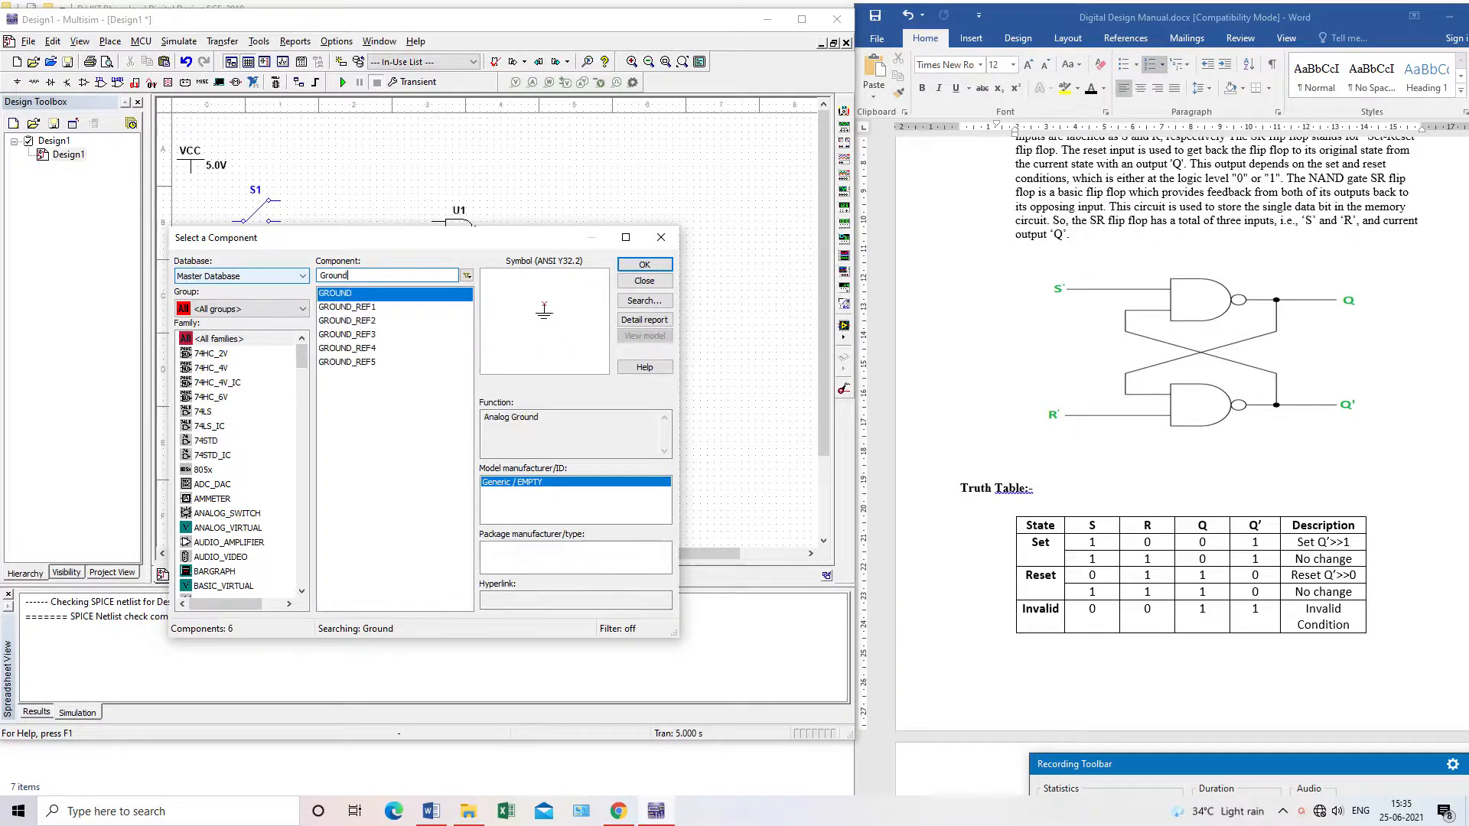
pyautogui.click(644, 264)
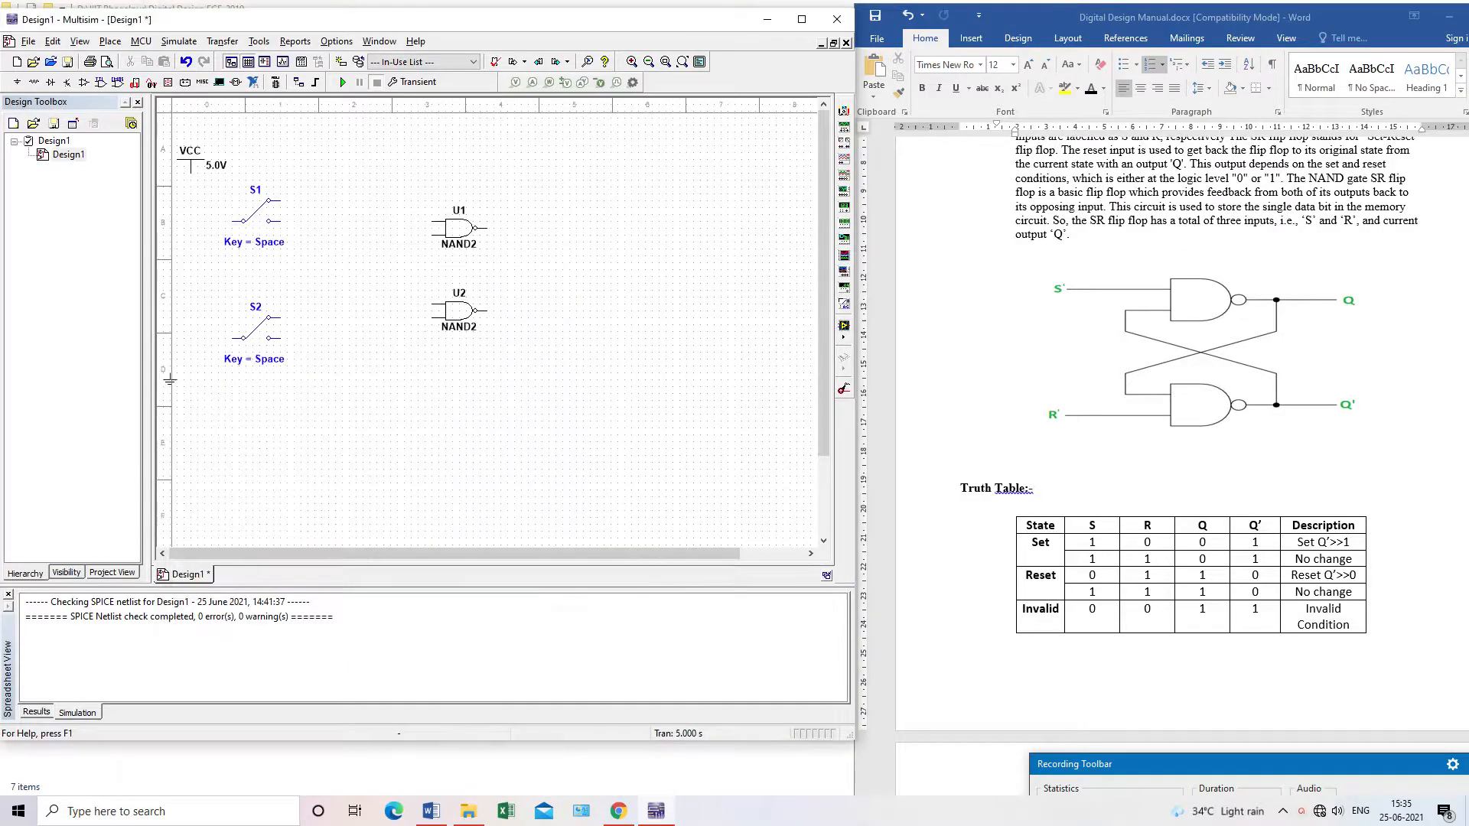
pyautogui.click(190, 399)
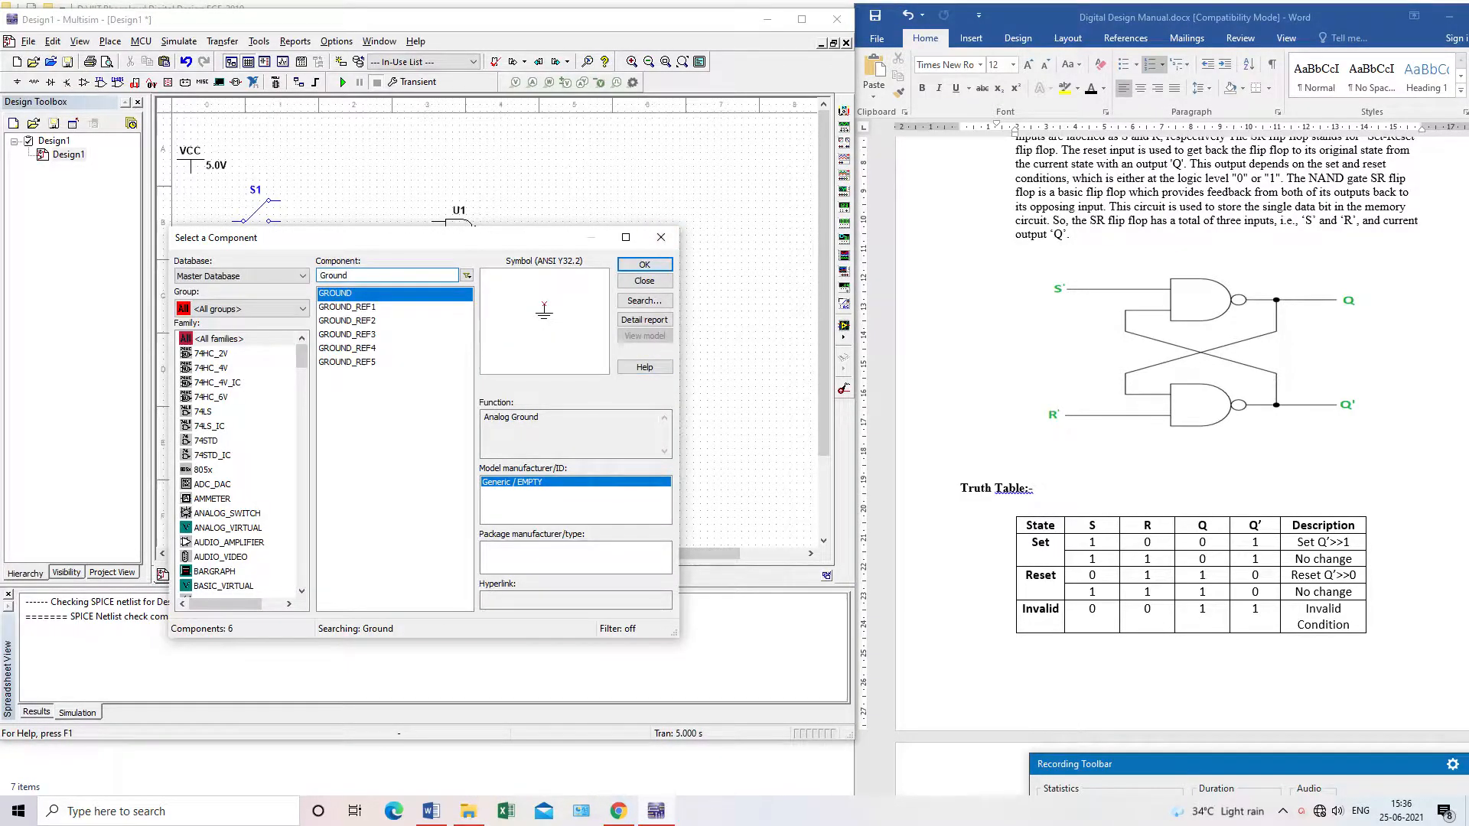
# Place two PROBE_BLUE indicators to the right of the NAND gates, one per gate output, and finish placing components.
pyautogui.moveTo(356, 276); pyautogui.dragTo(300, 277)
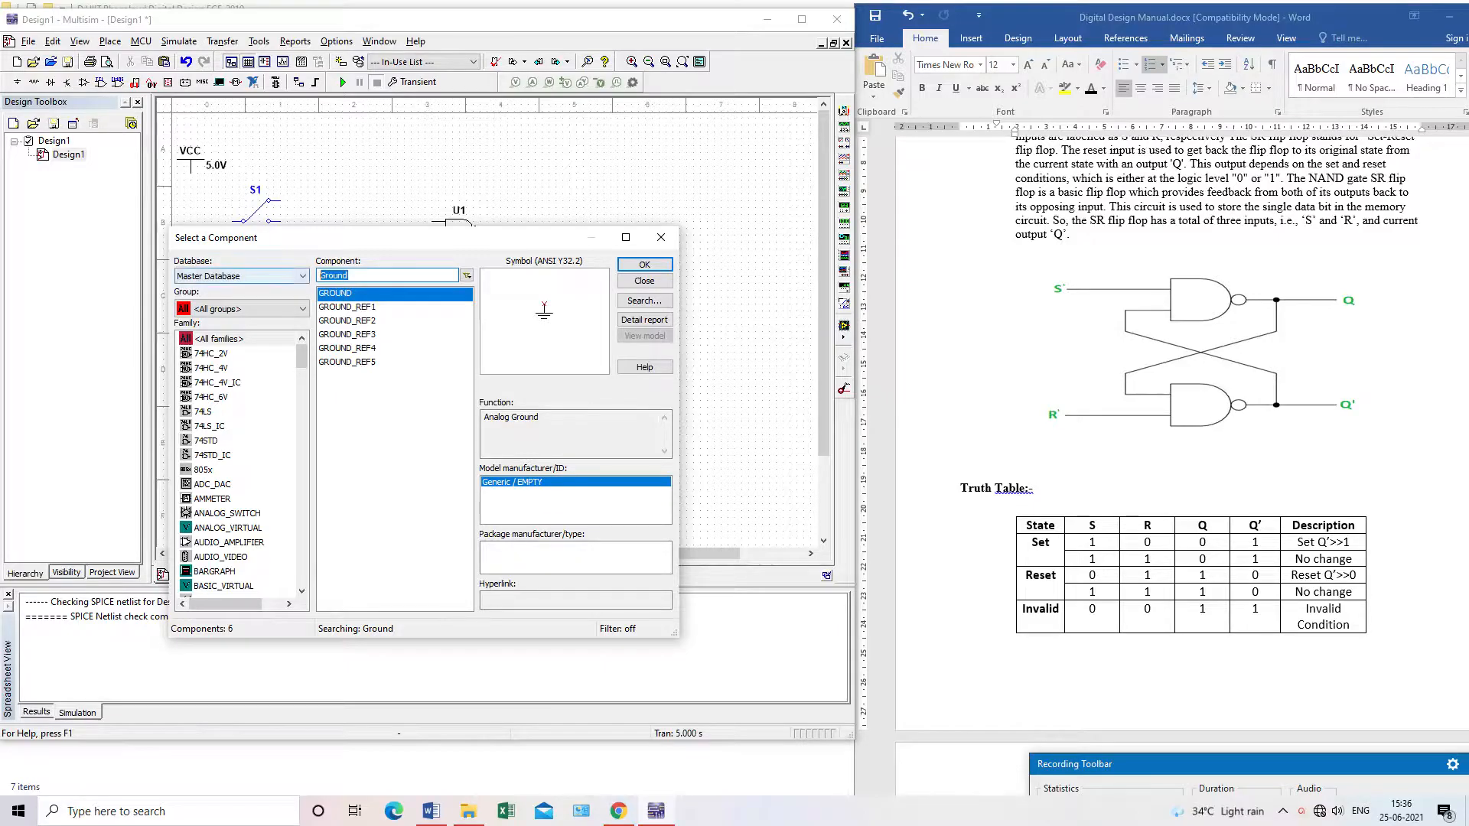
pyautogui.write('Probe')
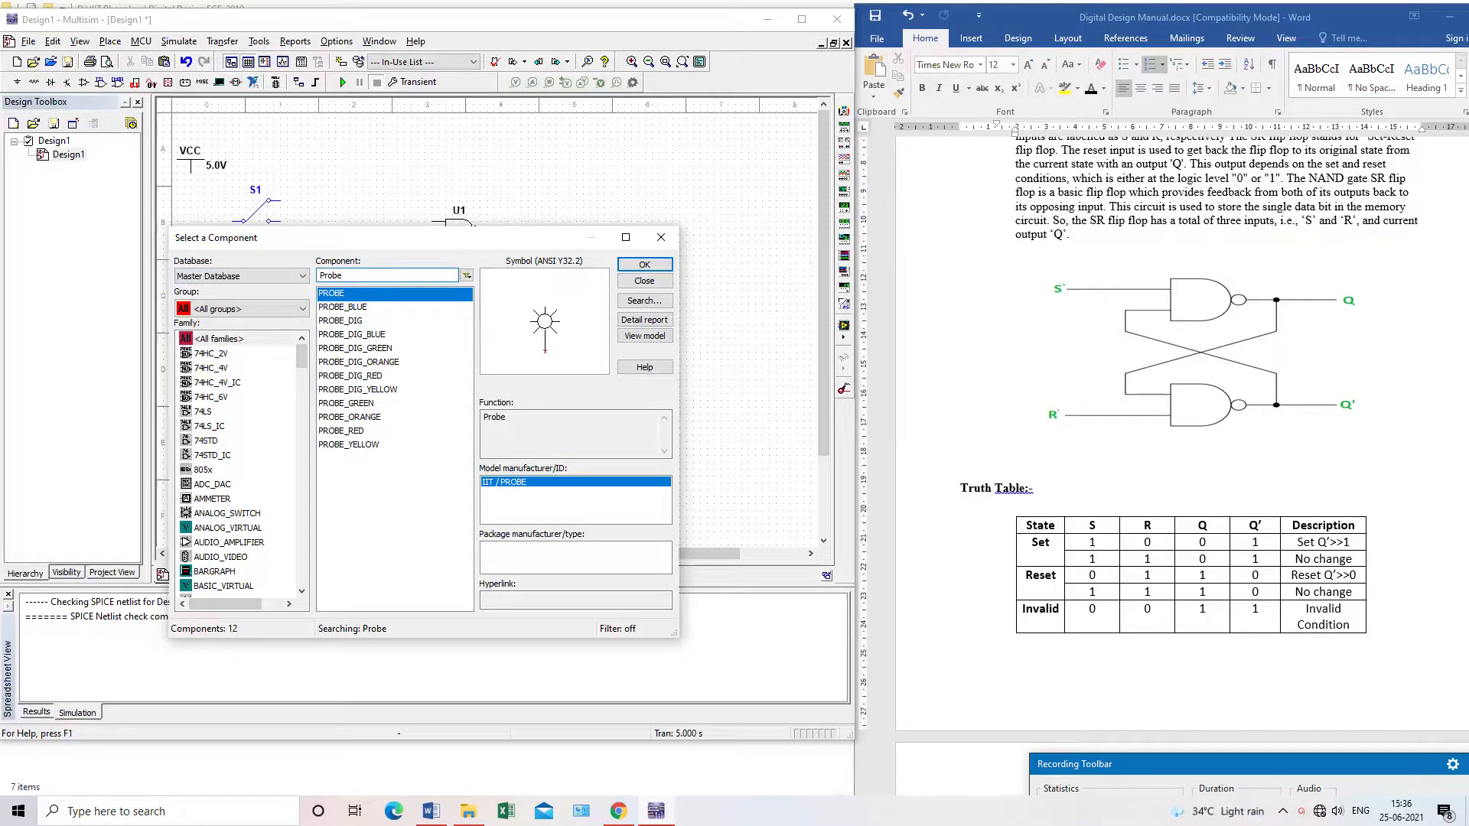
pyautogui.click(644, 264)
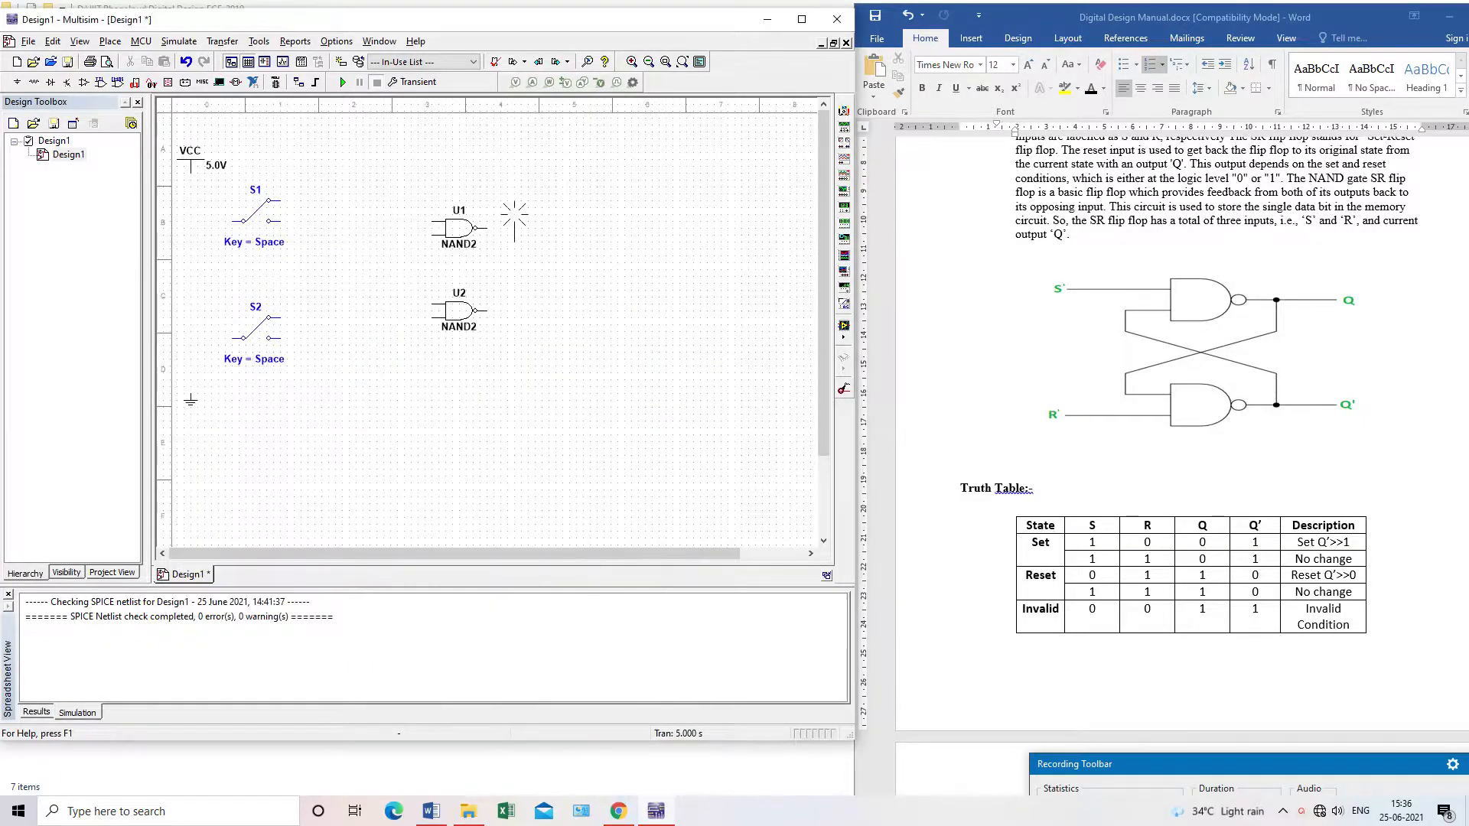
pyautogui.click(548, 196)
pyautogui.click(644, 264)
pyautogui.click(548, 277)
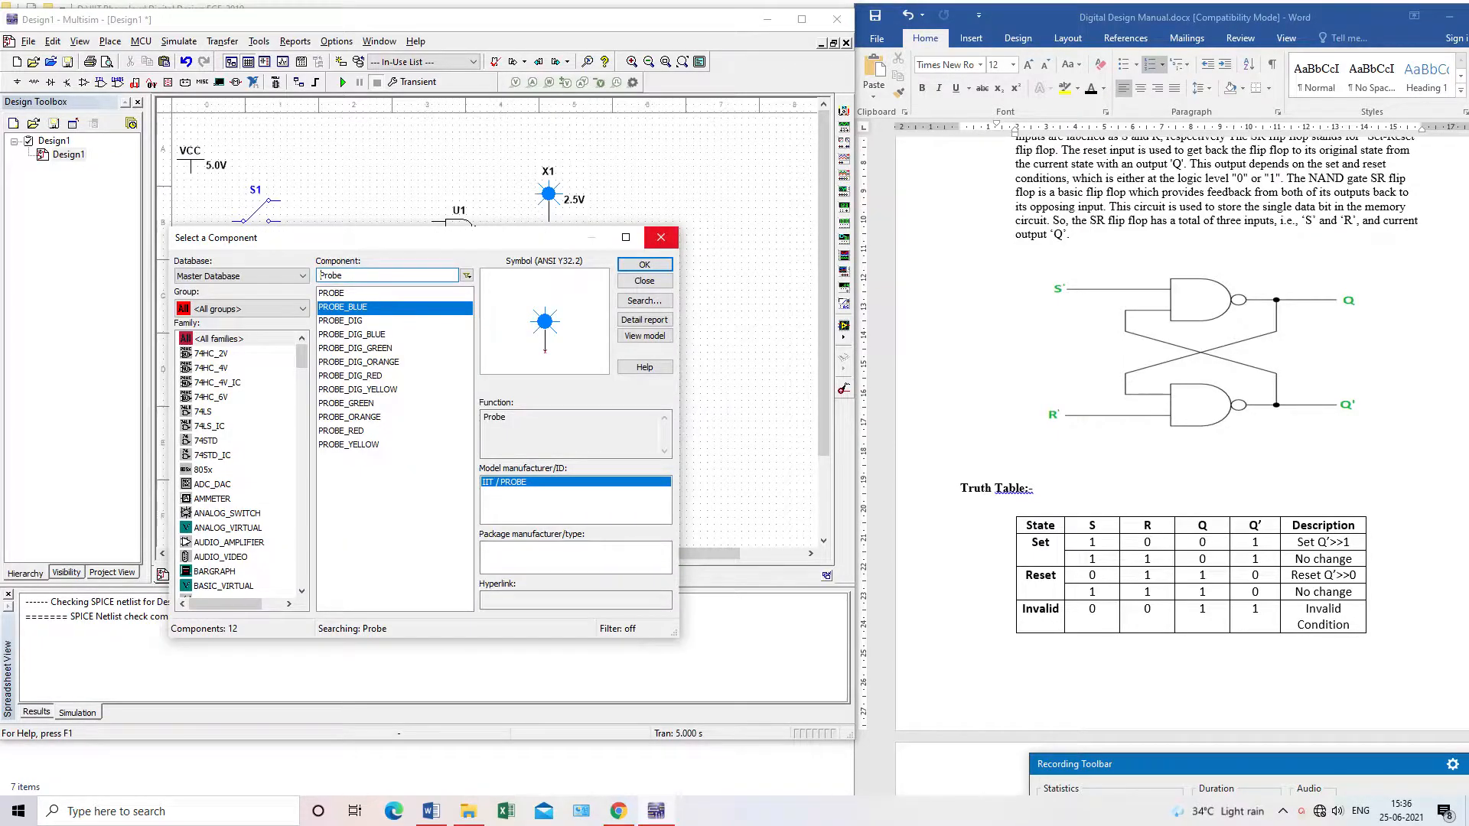
pyautogui.click(661, 237)
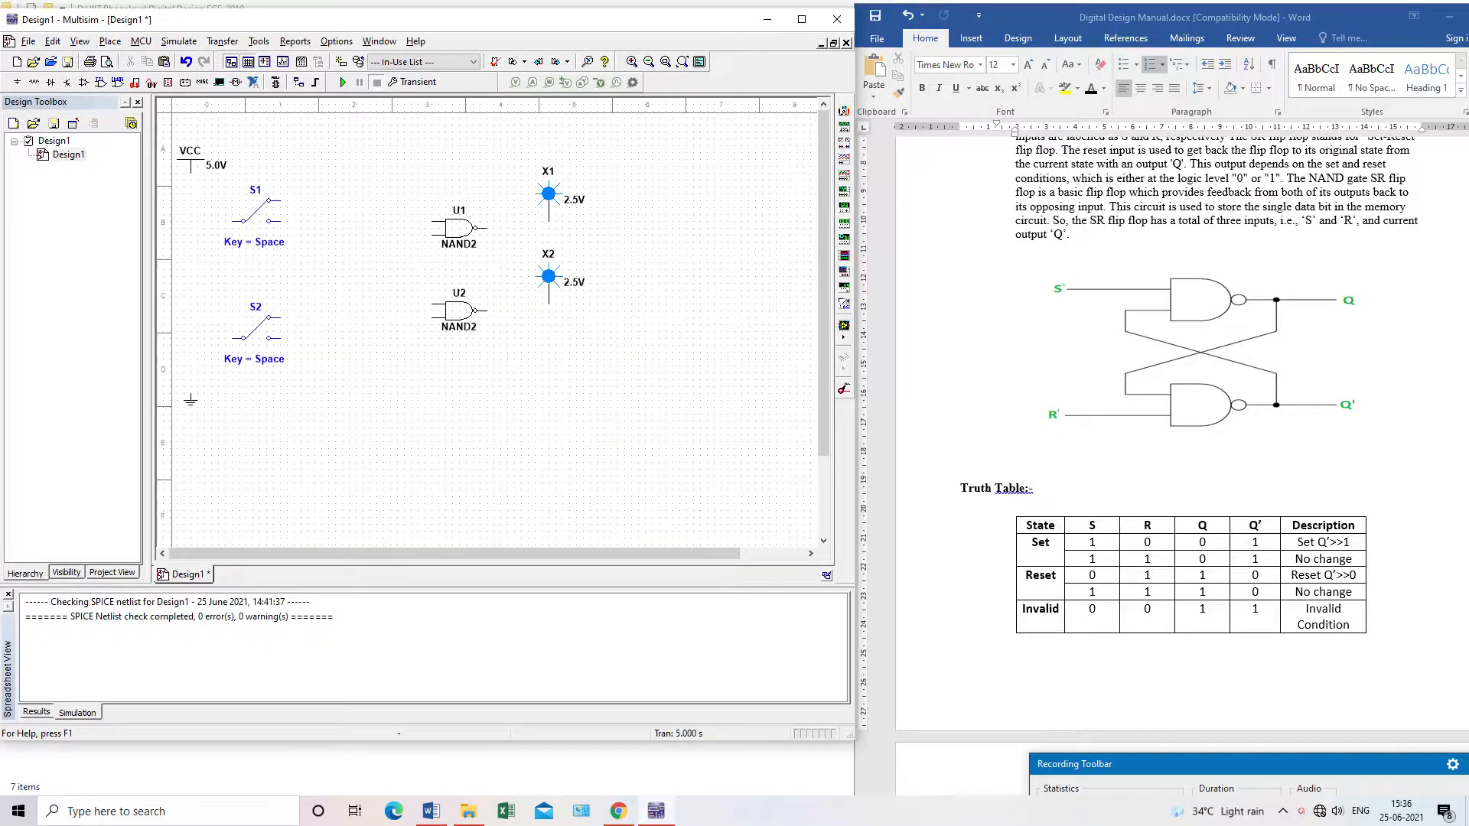
# Rotate both SPDT switches by 180 degrees so their common terminals face the NAND gates.
pyautogui.click(257, 217)
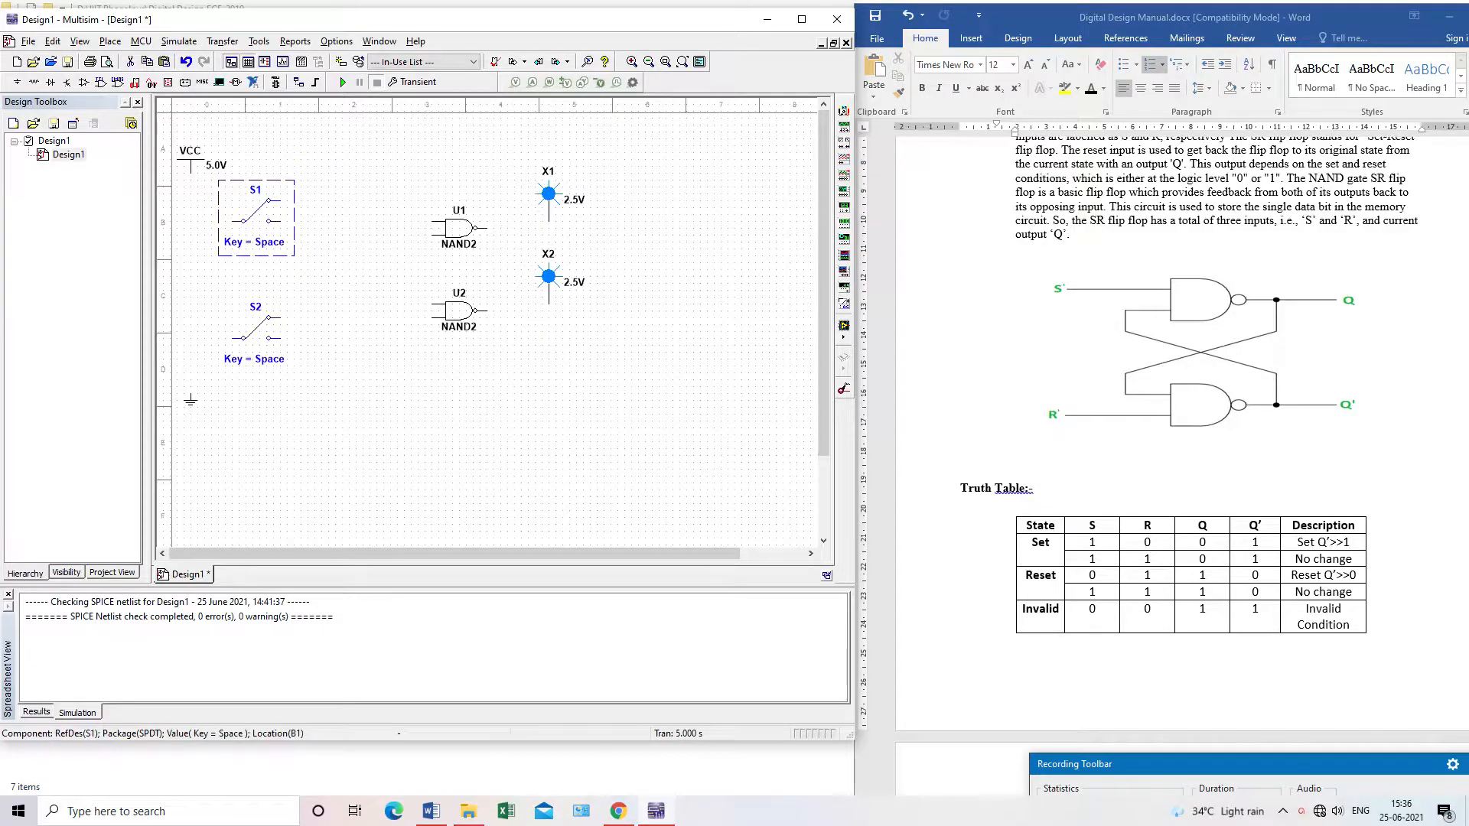
pyautogui.hotkey('ctrl', 'r')
pyautogui.hotkey('ctrl', 'r')
pyautogui.click(255, 334)
pyautogui.hotkey('ctrl', 'r')
pyautogui.hotkey('ctrl', 'r')
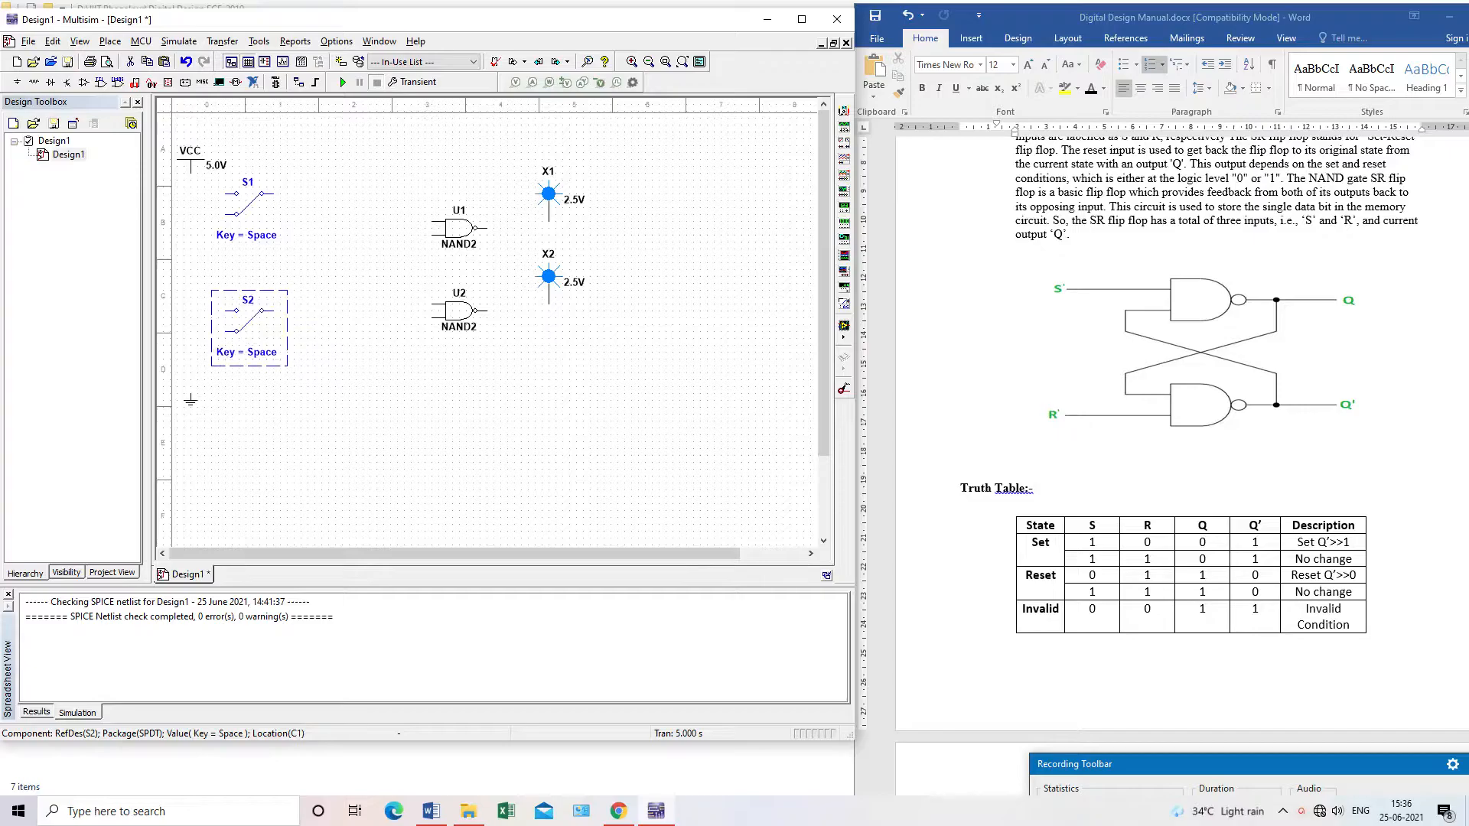
pyautogui.press('Escape')
# Wire the upper throw of both switches to VCC and the lower throw of both switches to ground.
pyautogui.click(226, 194)
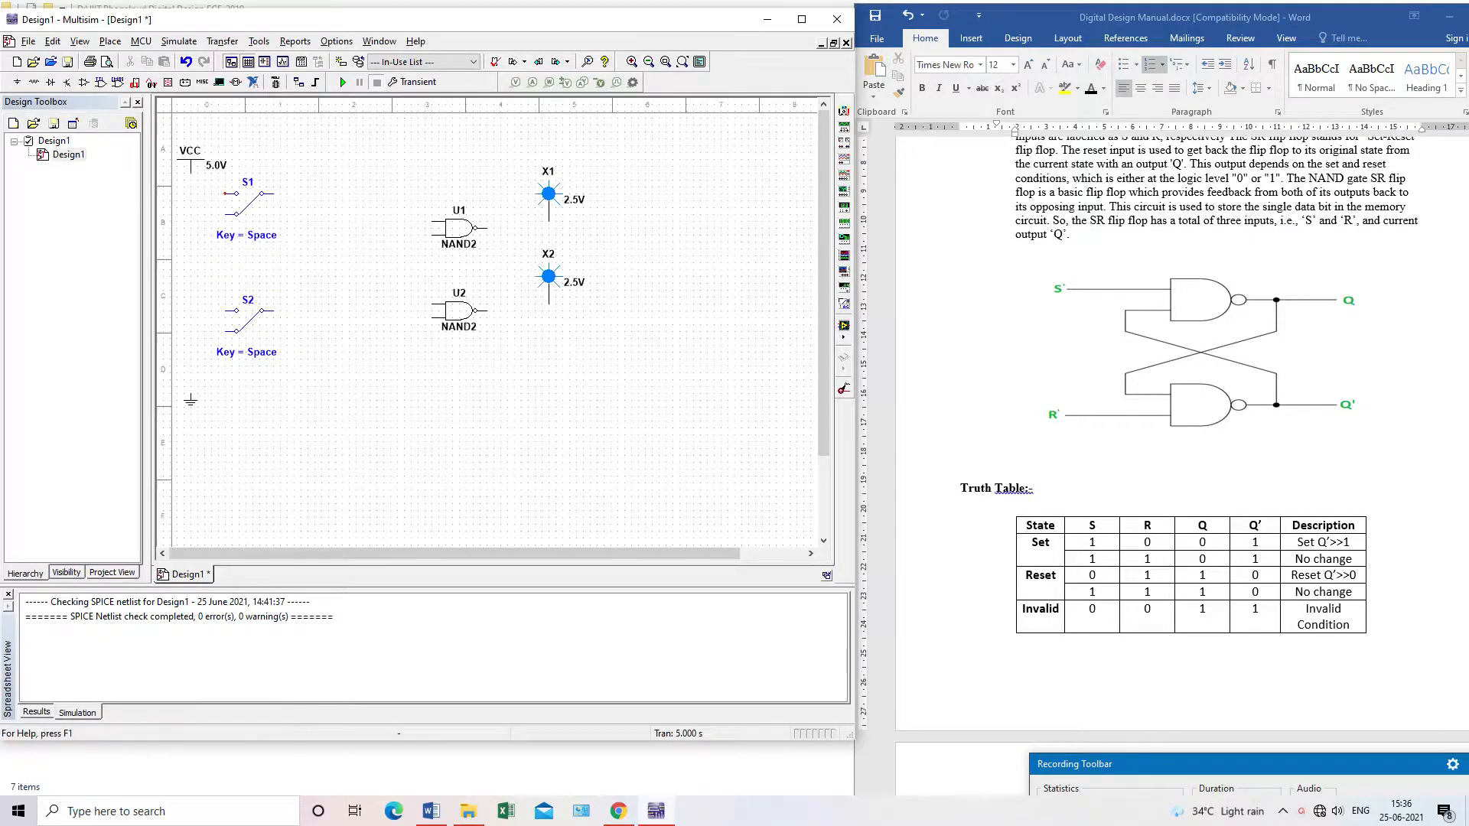
pyautogui.click(226, 310)
pyautogui.click(191, 193)
pyautogui.click(237, 216)
pyautogui.click(190, 395)
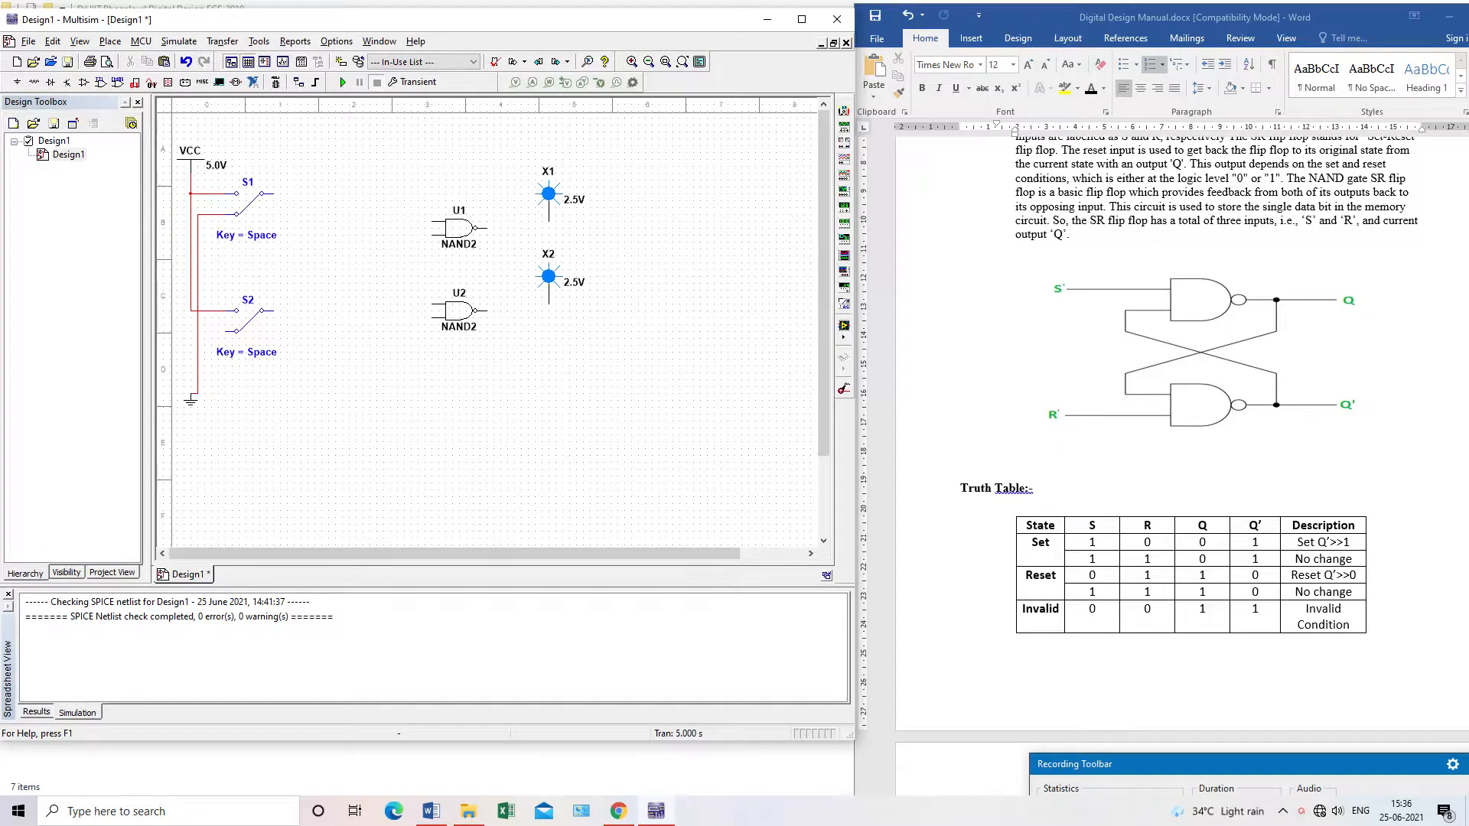
pyautogui.click(237, 333)
pyautogui.click(197, 337)
# Wire switch S1's common terminal to U1's upper input and switch S2's common terminal to U2's lower input.
pyautogui.click(273, 194)
pyautogui.click(431, 222)
pyautogui.click(273, 310)
pyautogui.click(433, 307)
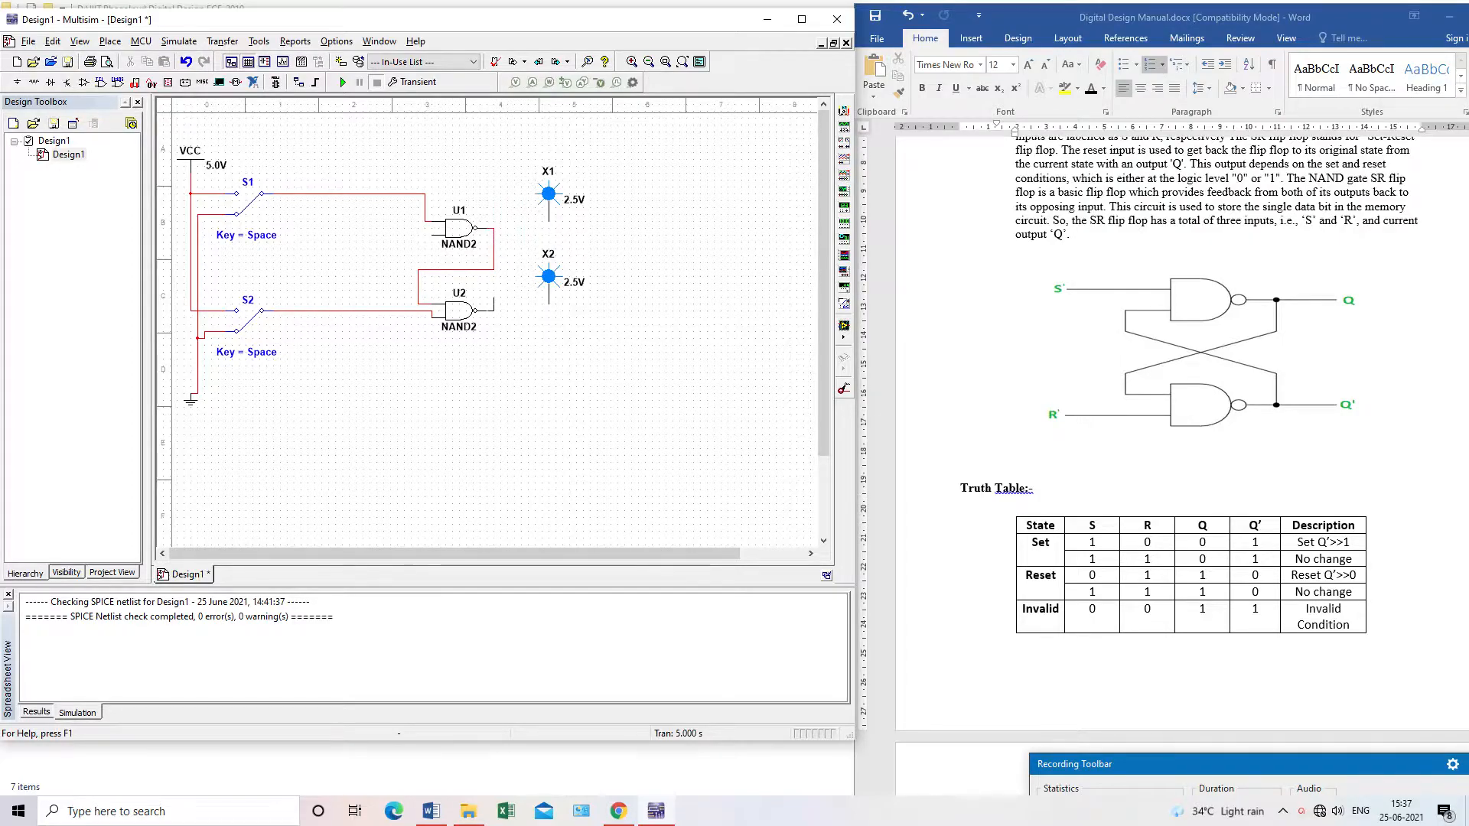
# Cross-couple the NAND gates by wiring each output to the other's free input, and connect U1's output to probe X1 and U2's to X2.
pyautogui.click(480, 269)
pyautogui.click(432, 235)
pyautogui.click(549, 221)
pyautogui.click(494, 228)
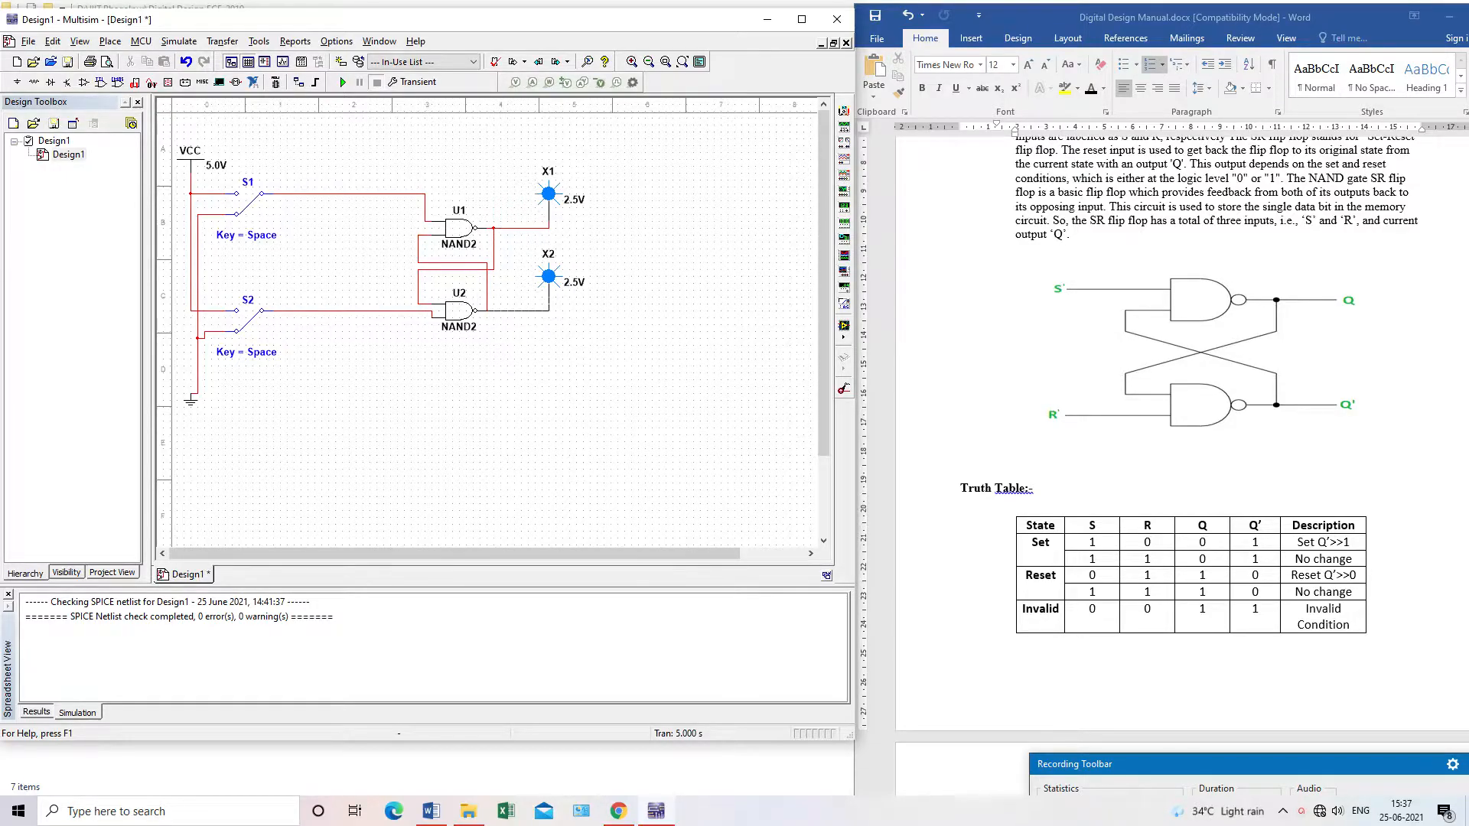
pyautogui.click(487, 297)
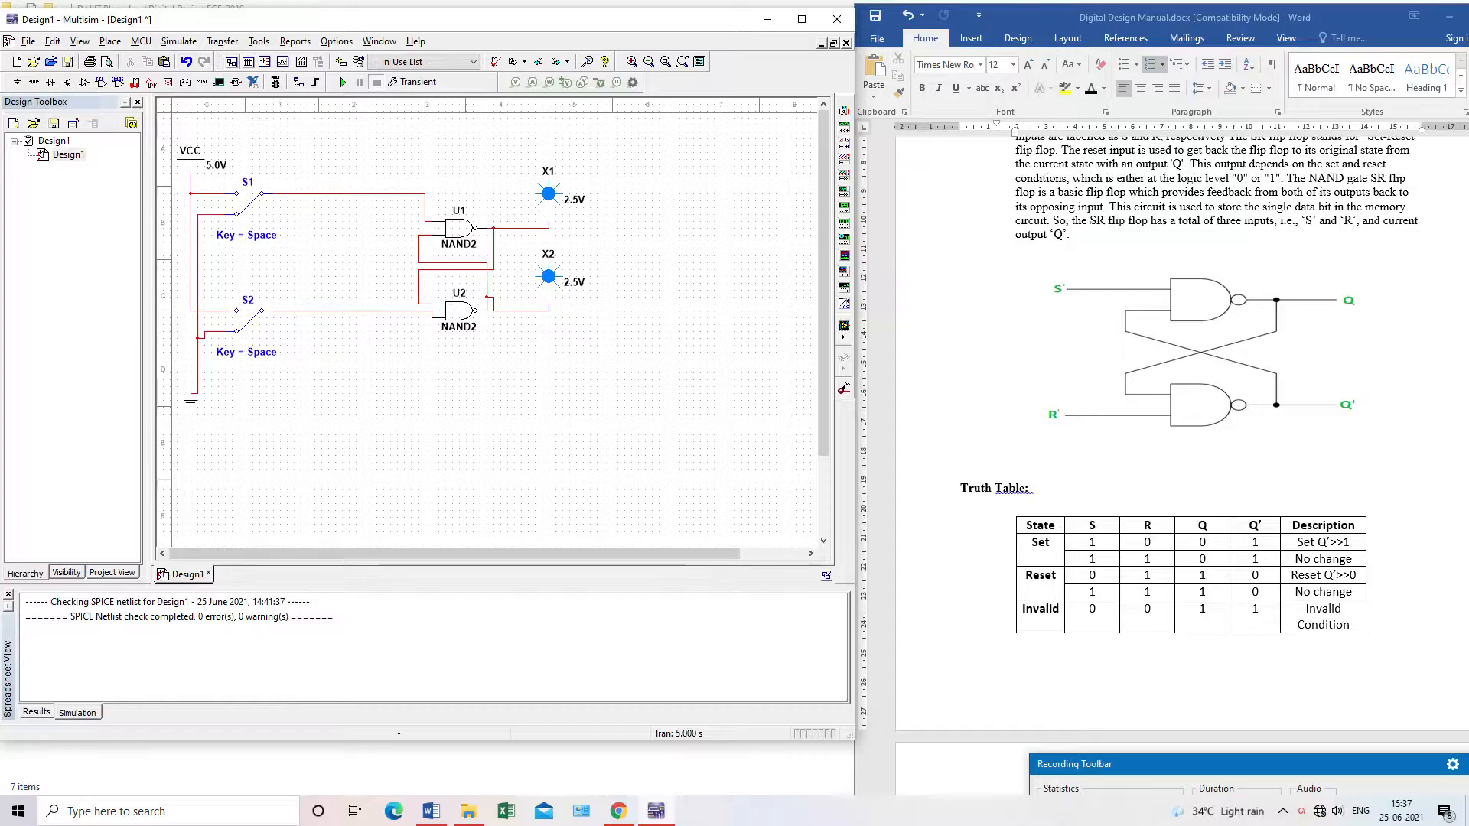
# Toggle switch S1 to its VCC contact and leave S2 on its ground contact.
pyautogui.click(248, 208)
pyautogui.press('space')
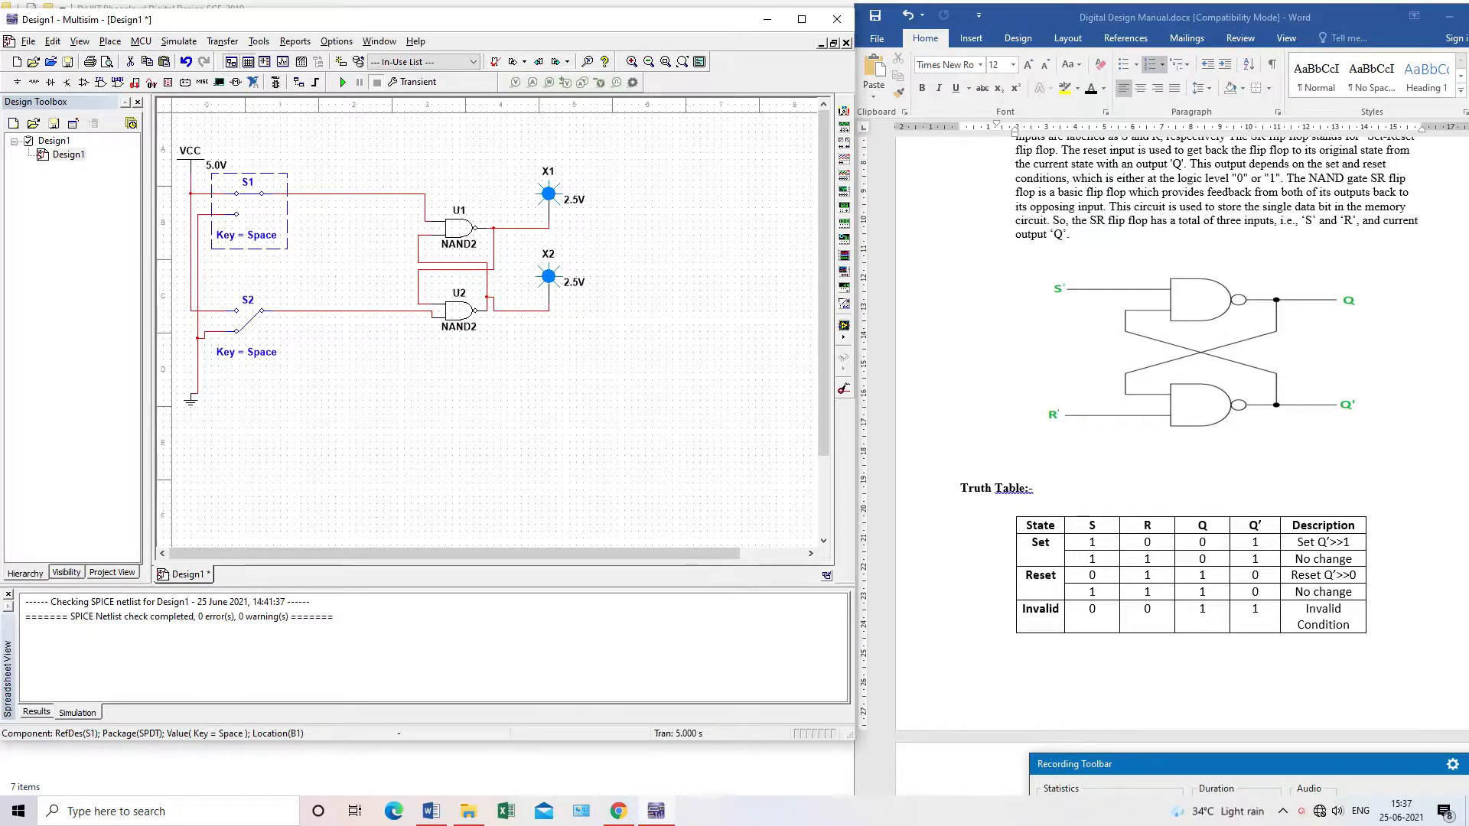
pyautogui.click(249, 323)
pyautogui.press('Escape')
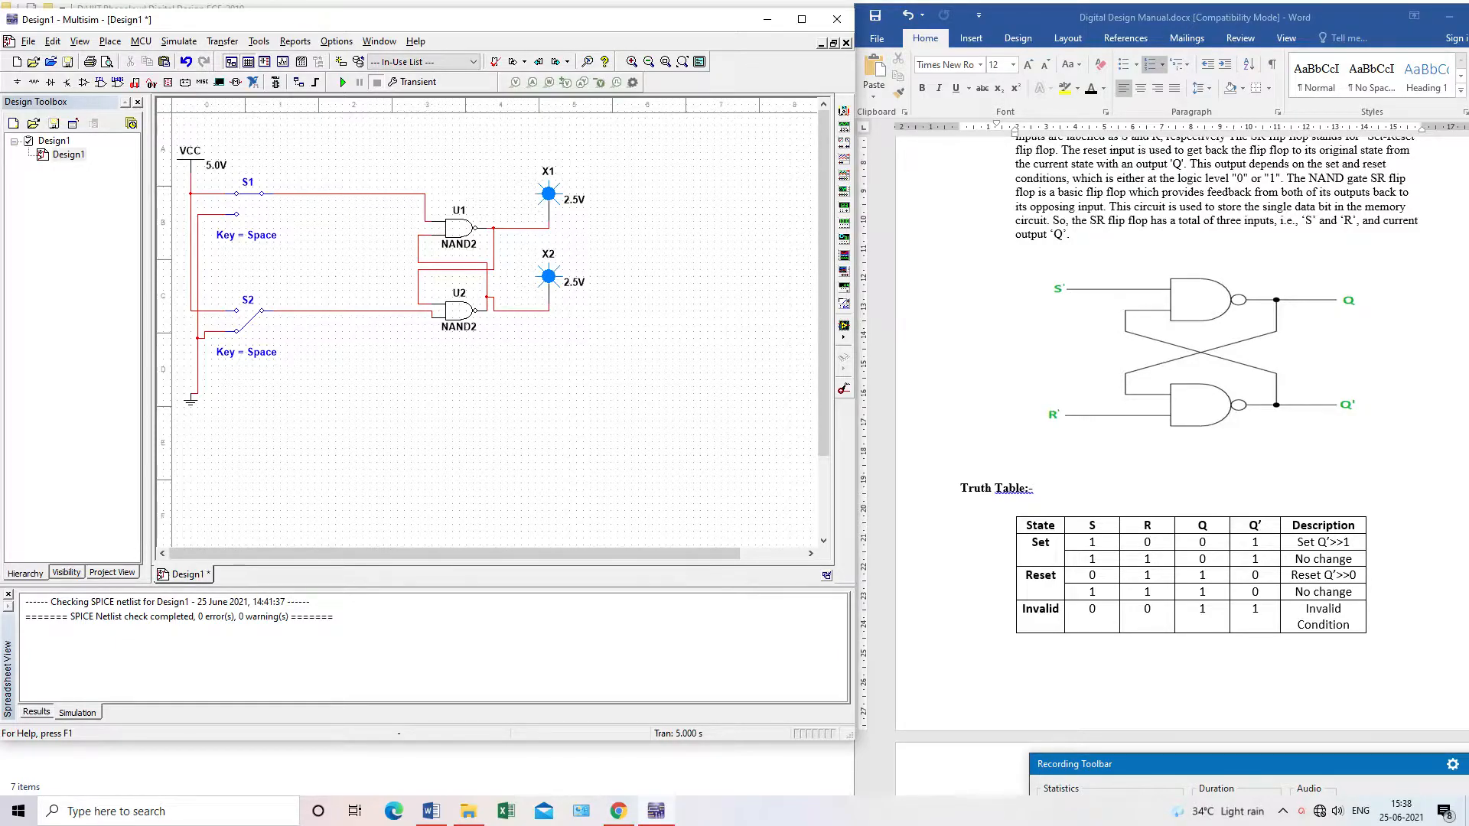
# Try to run the transient simulation and reset its analysis parameters to default.
pyautogui.click(343, 82)
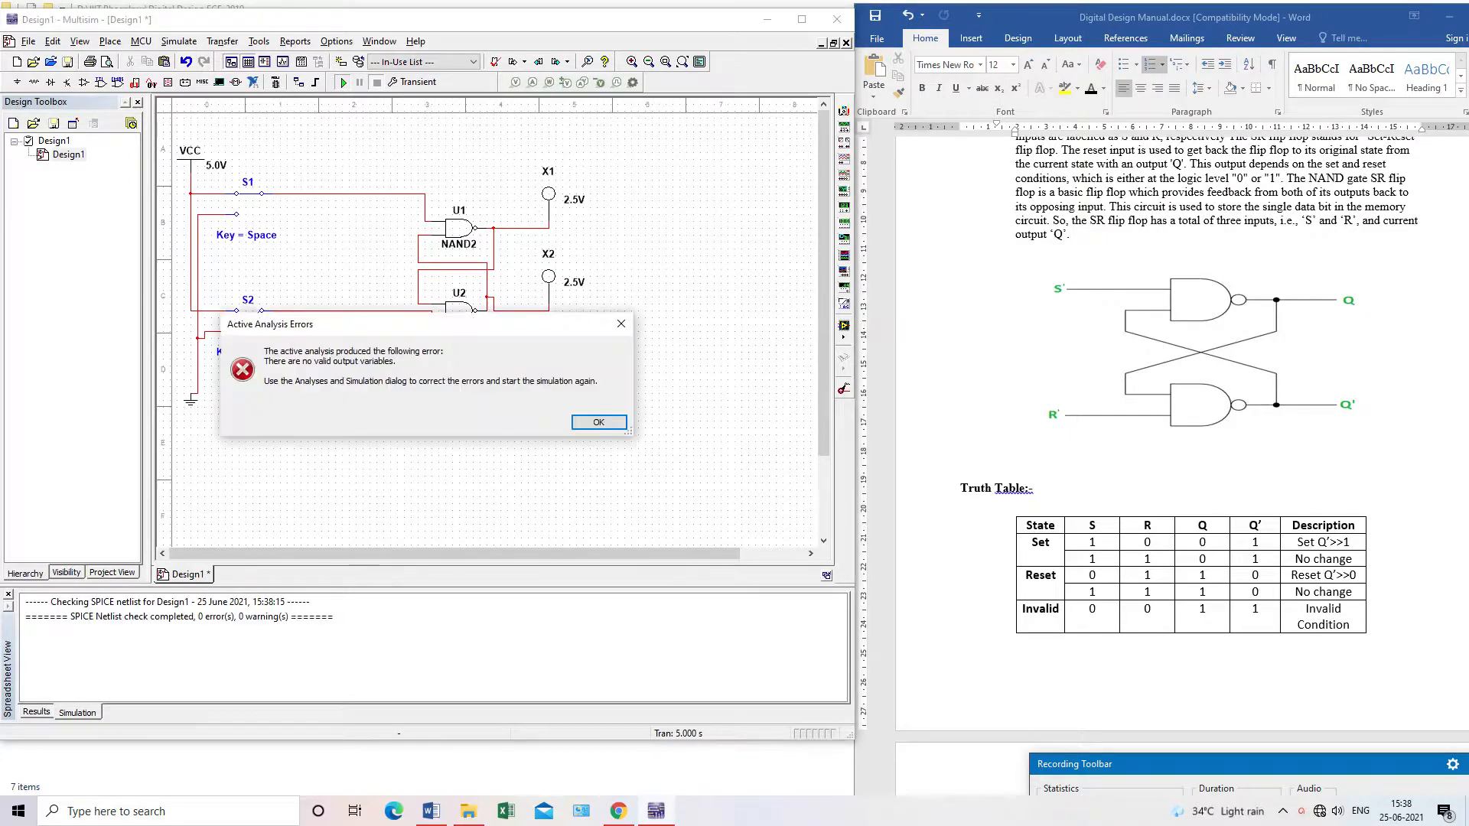
pyautogui.press('Return')
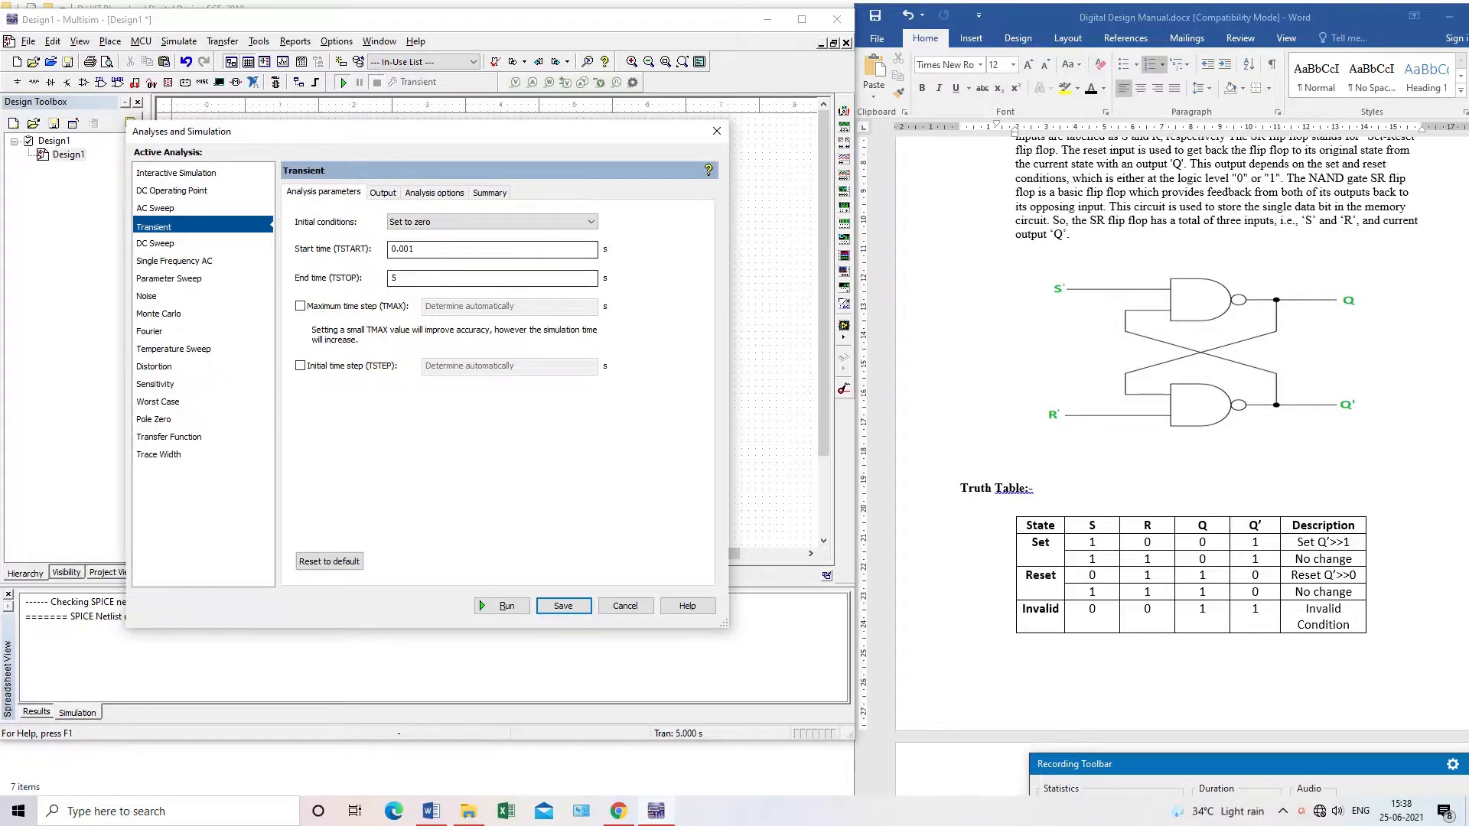
pyautogui.click(329, 561)
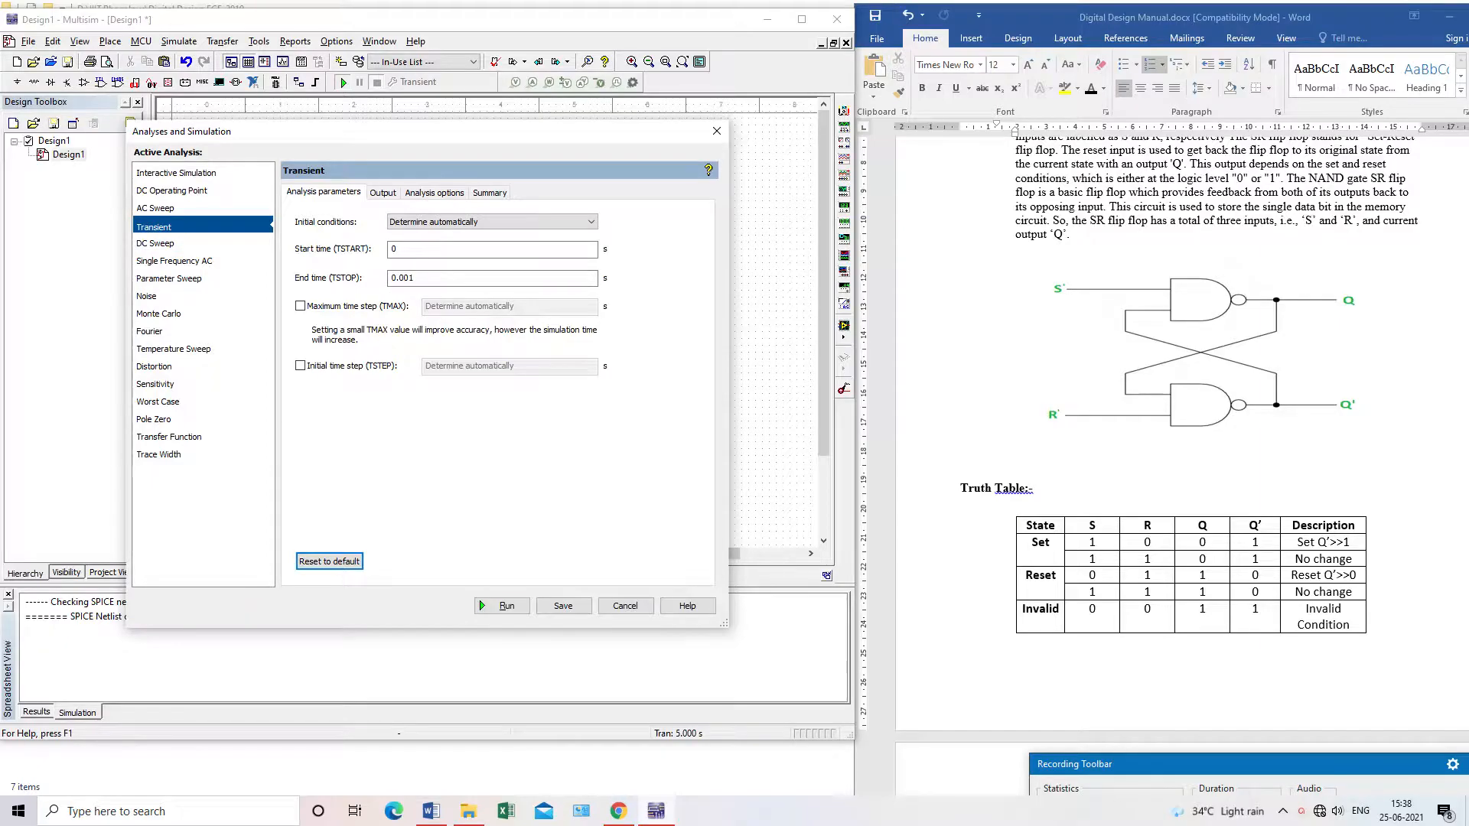
pyautogui.click(625, 605)
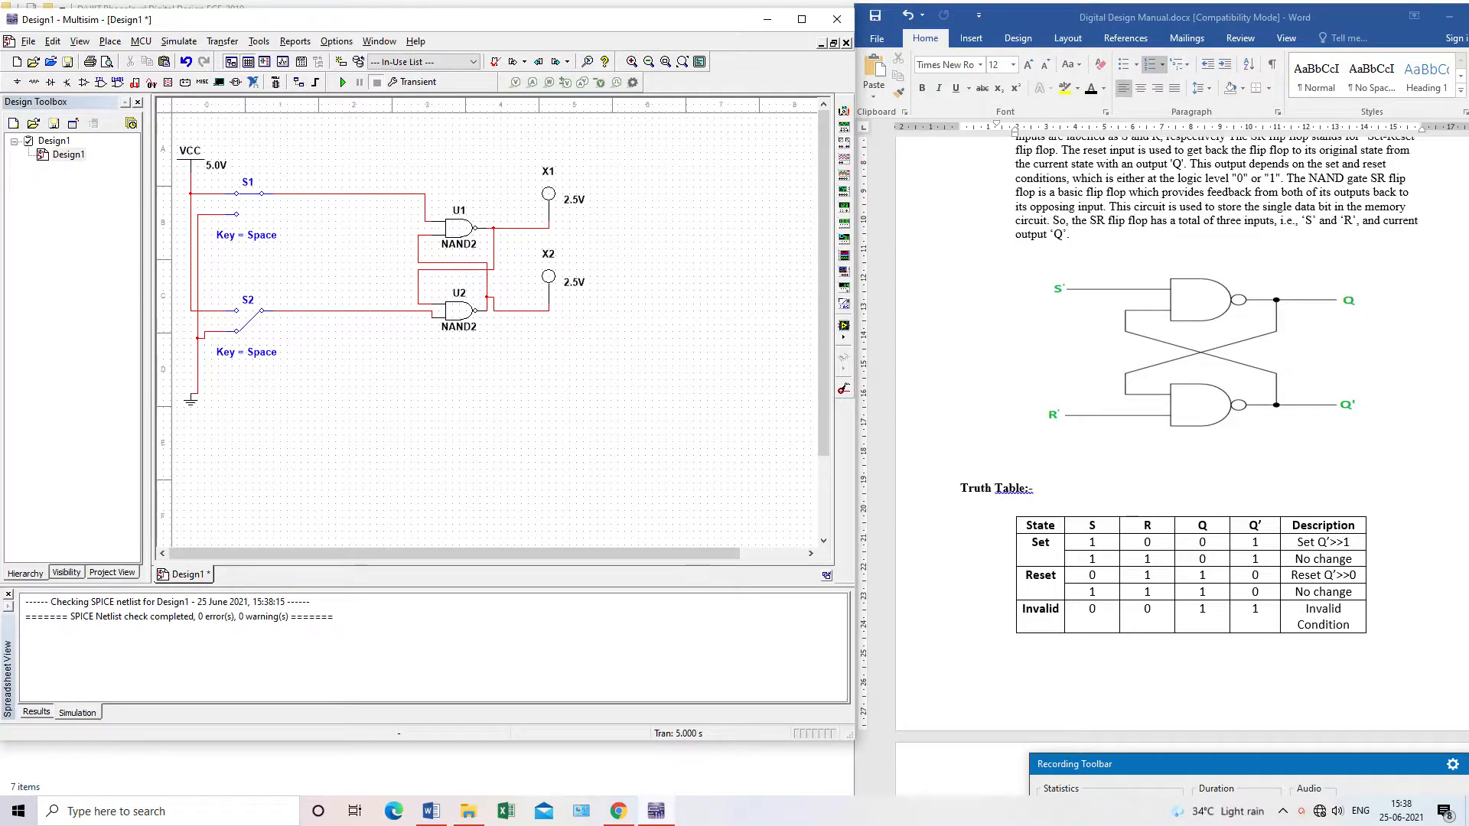
# Try running the transient simulation again and check which output variables are selected for the analysis.
pyautogui.click(343, 82)
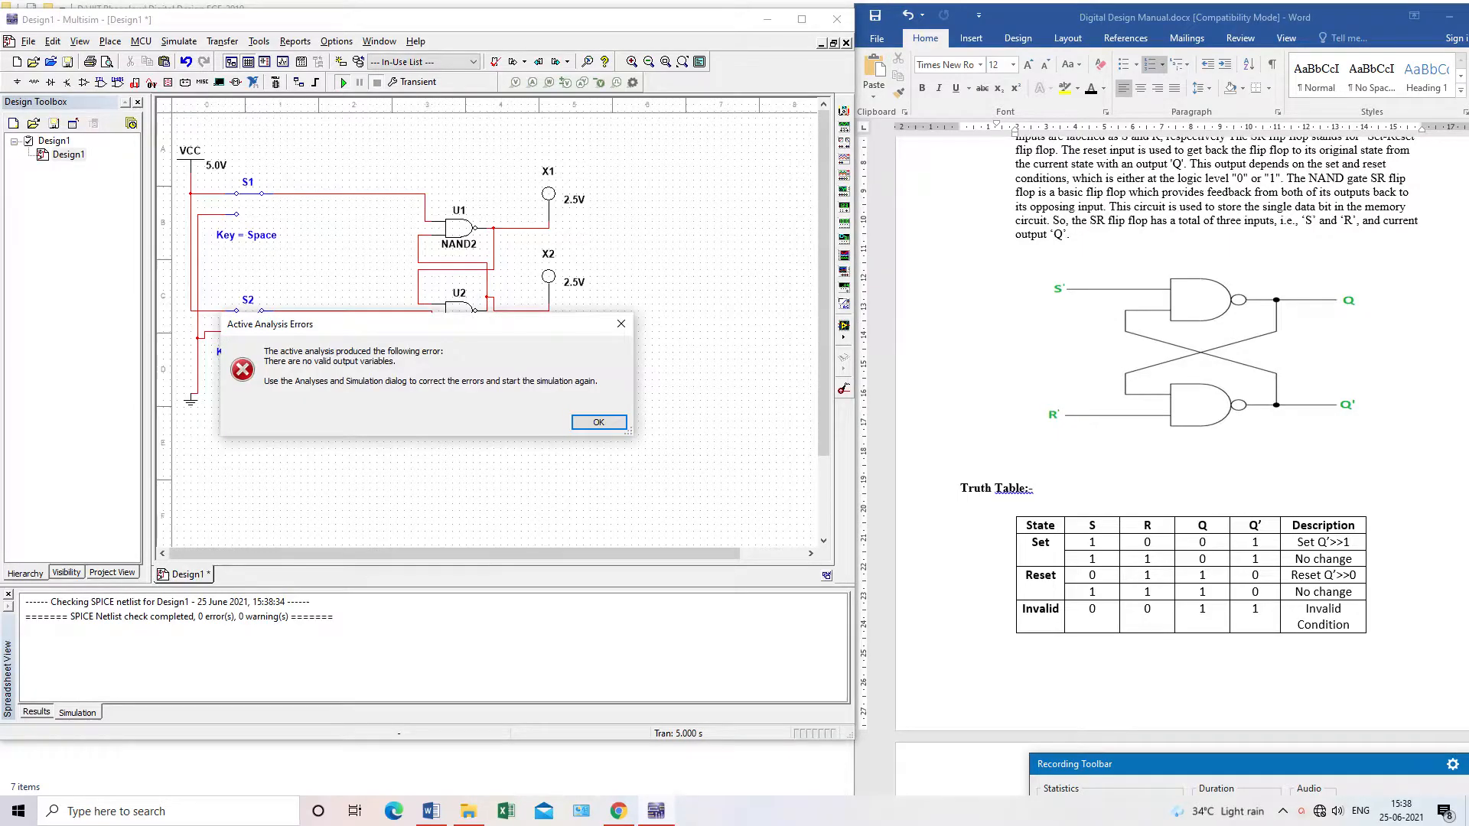
pyautogui.click(599, 422)
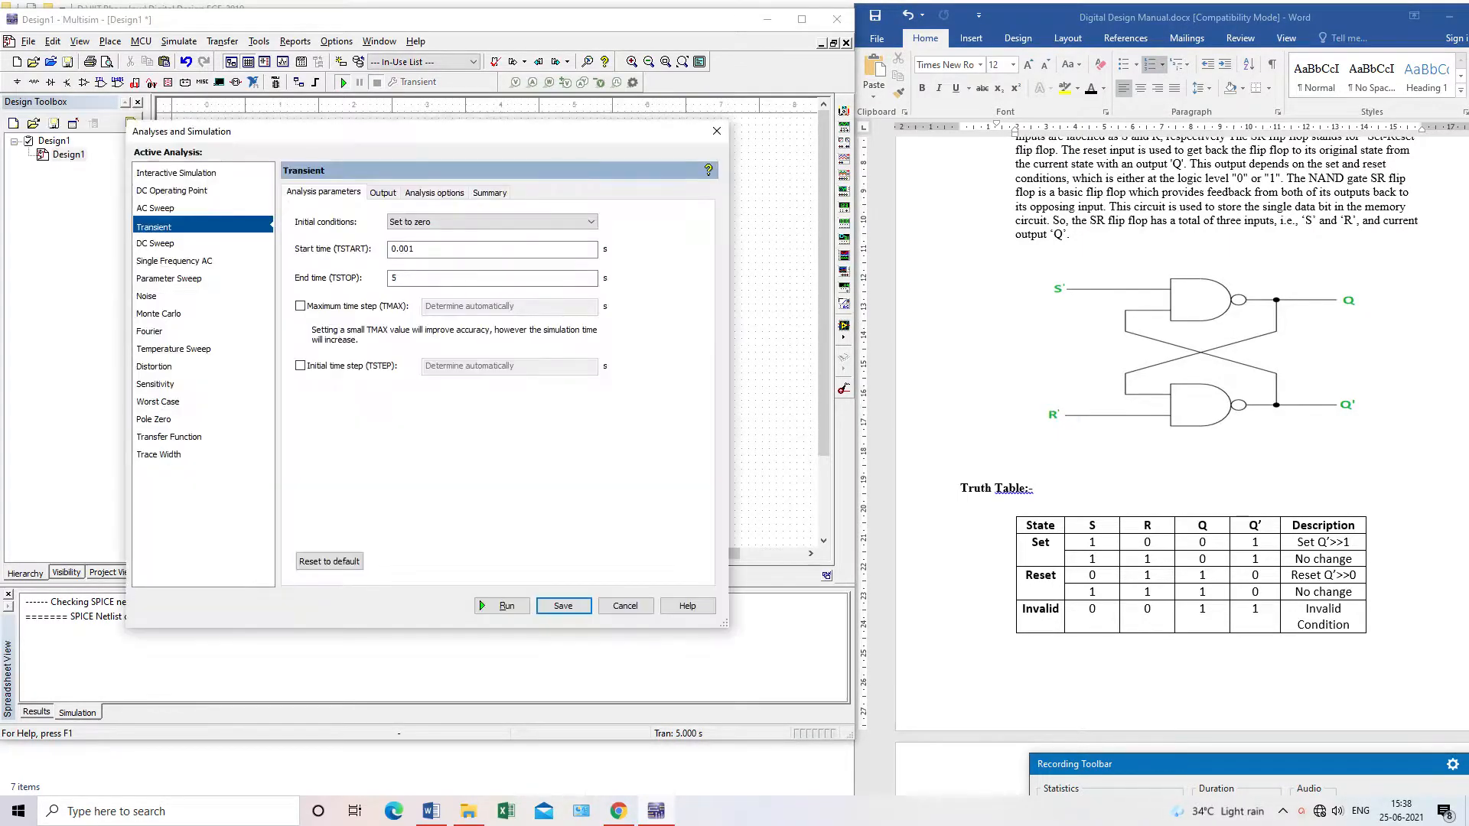
pyautogui.click(383, 193)
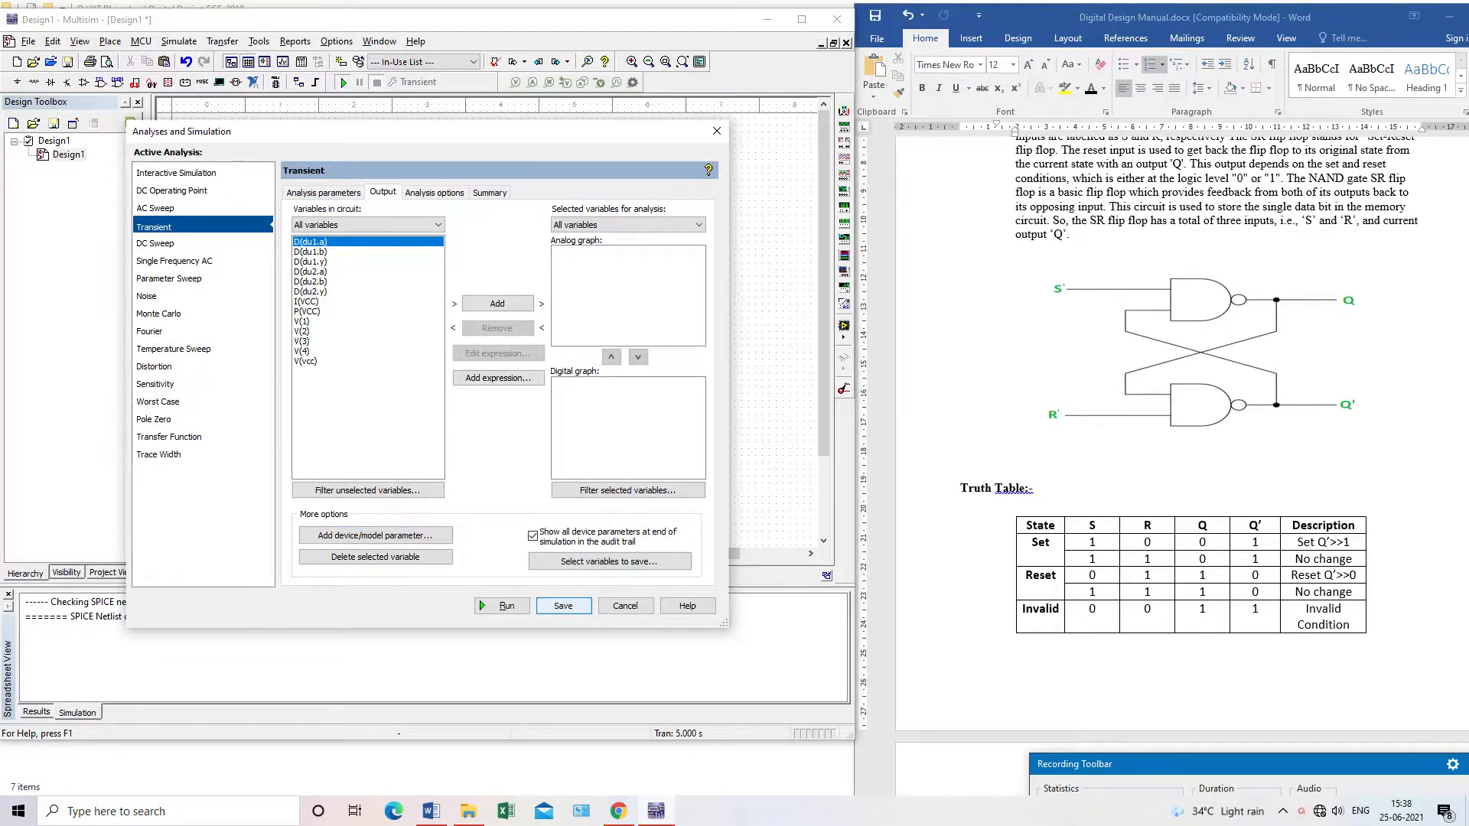
pyautogui.click(564, 606)
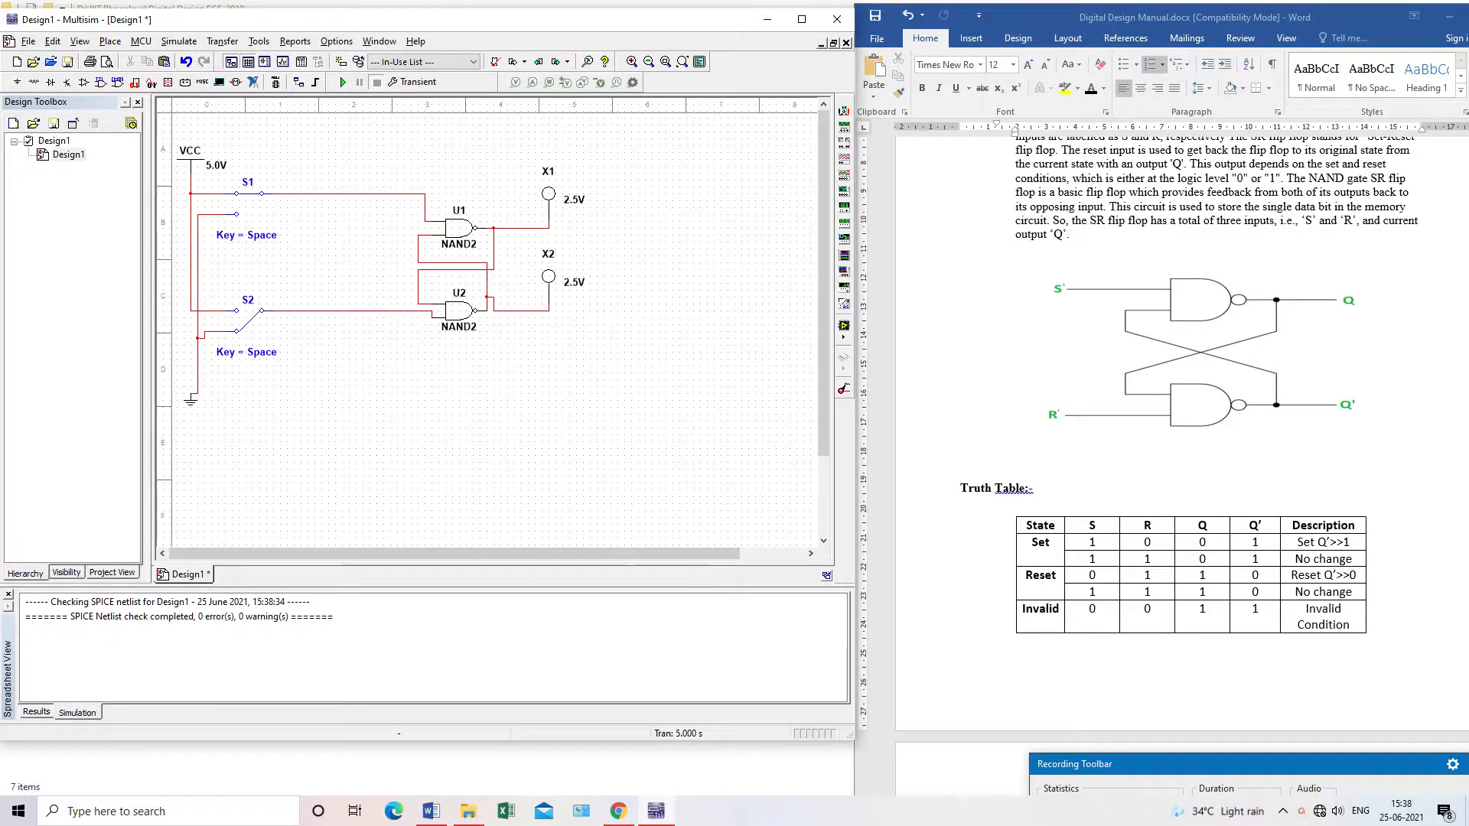
# Retry the simulation, set the transient analysis's initial conditions to Determine automatically and save the settings.
pyautogui.click(343, 81)
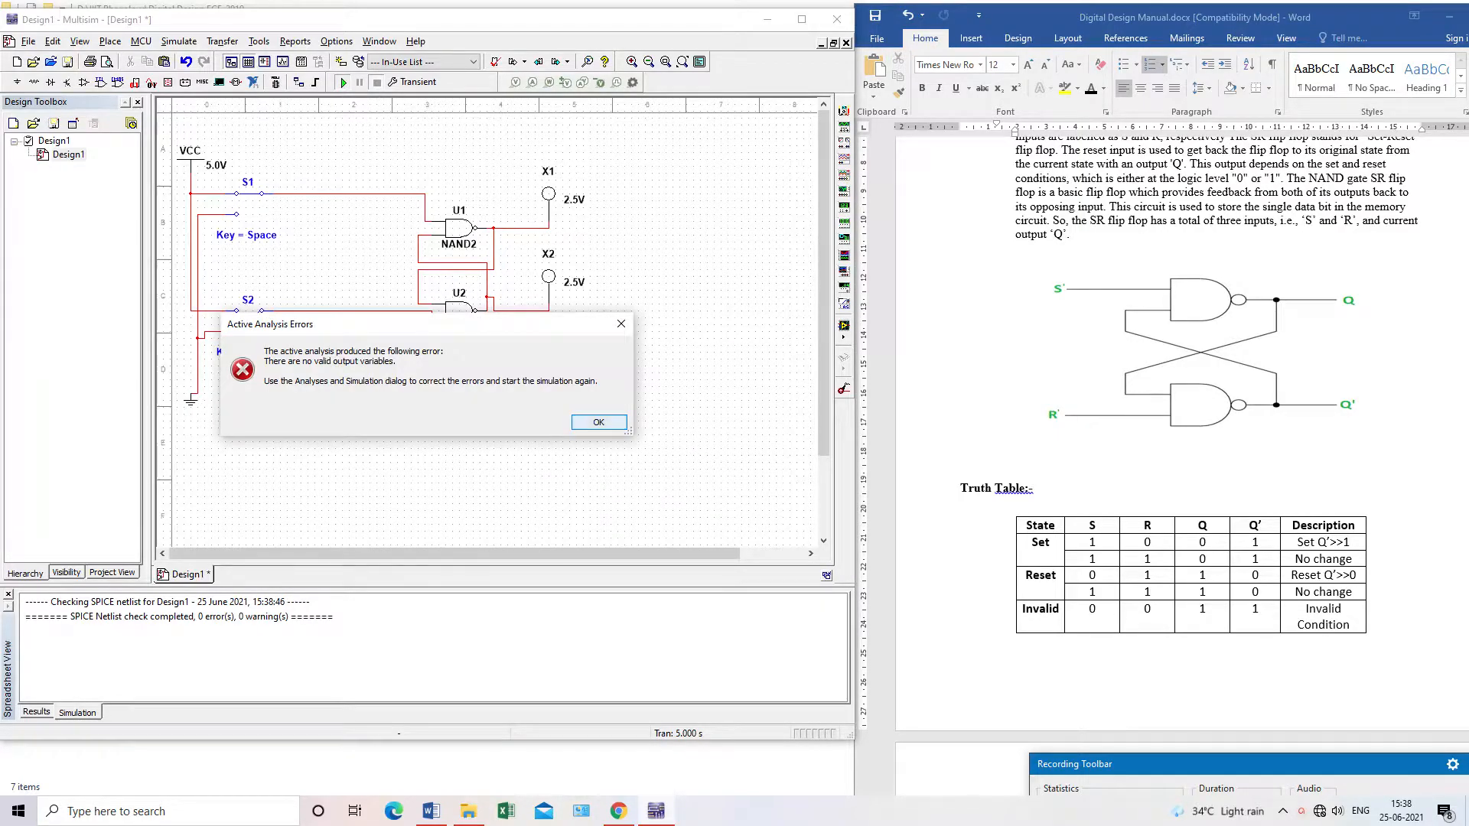
pyautogui.press('Return')
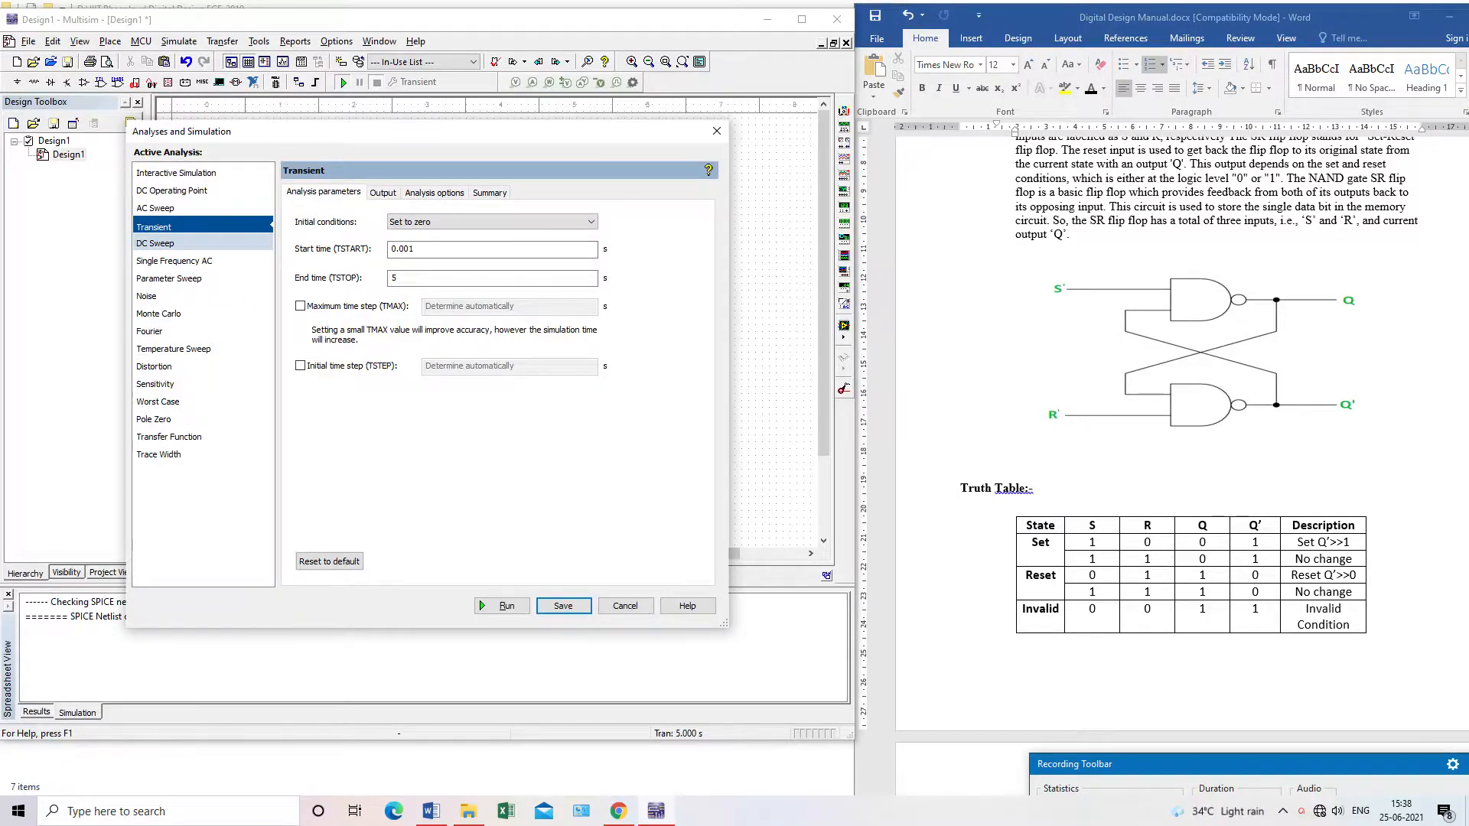
pyautogui.click(178, 173)
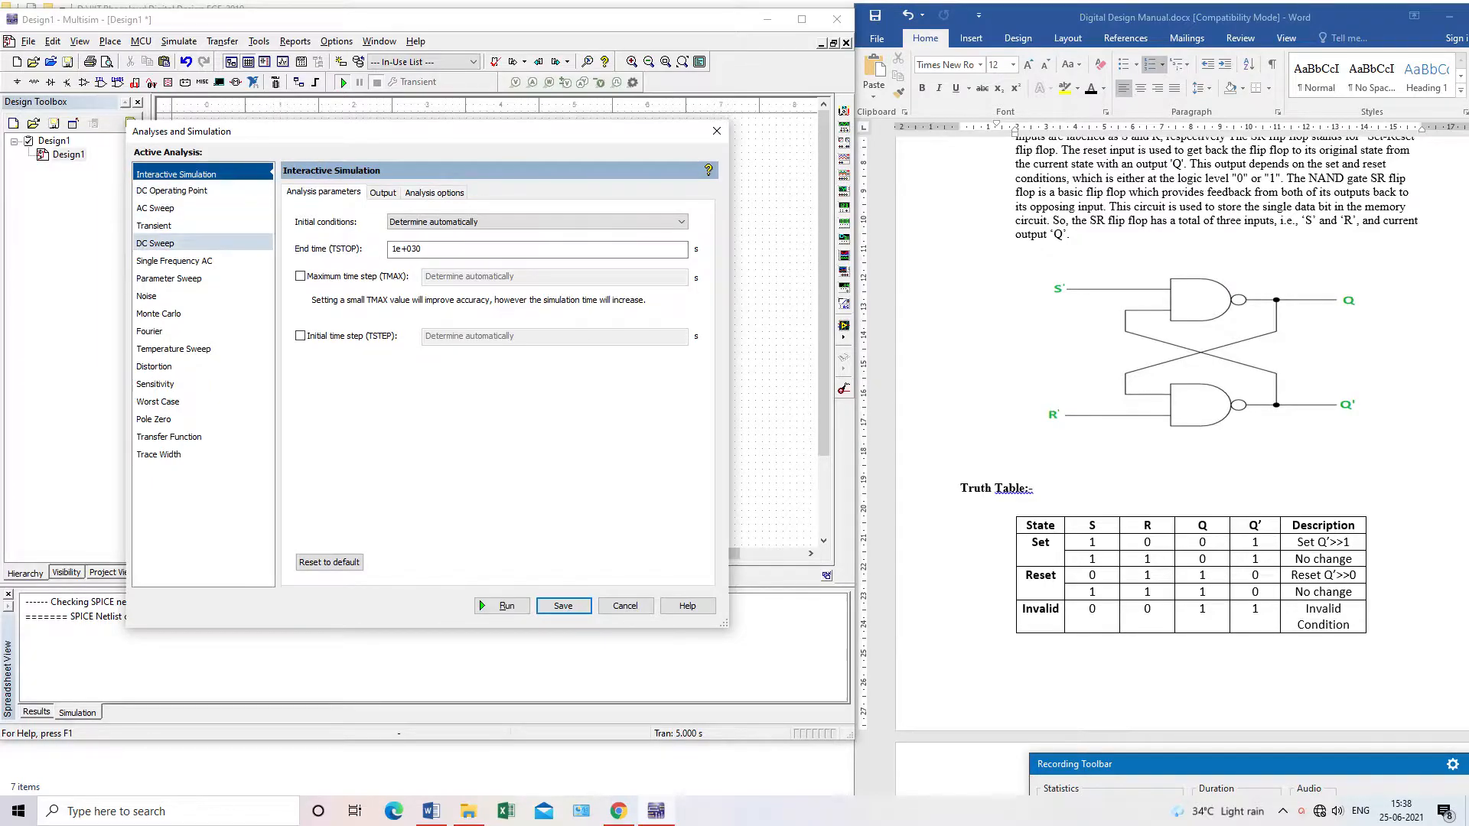
pyautogui.click(155, 226)
pyautogui.click(492, 222)
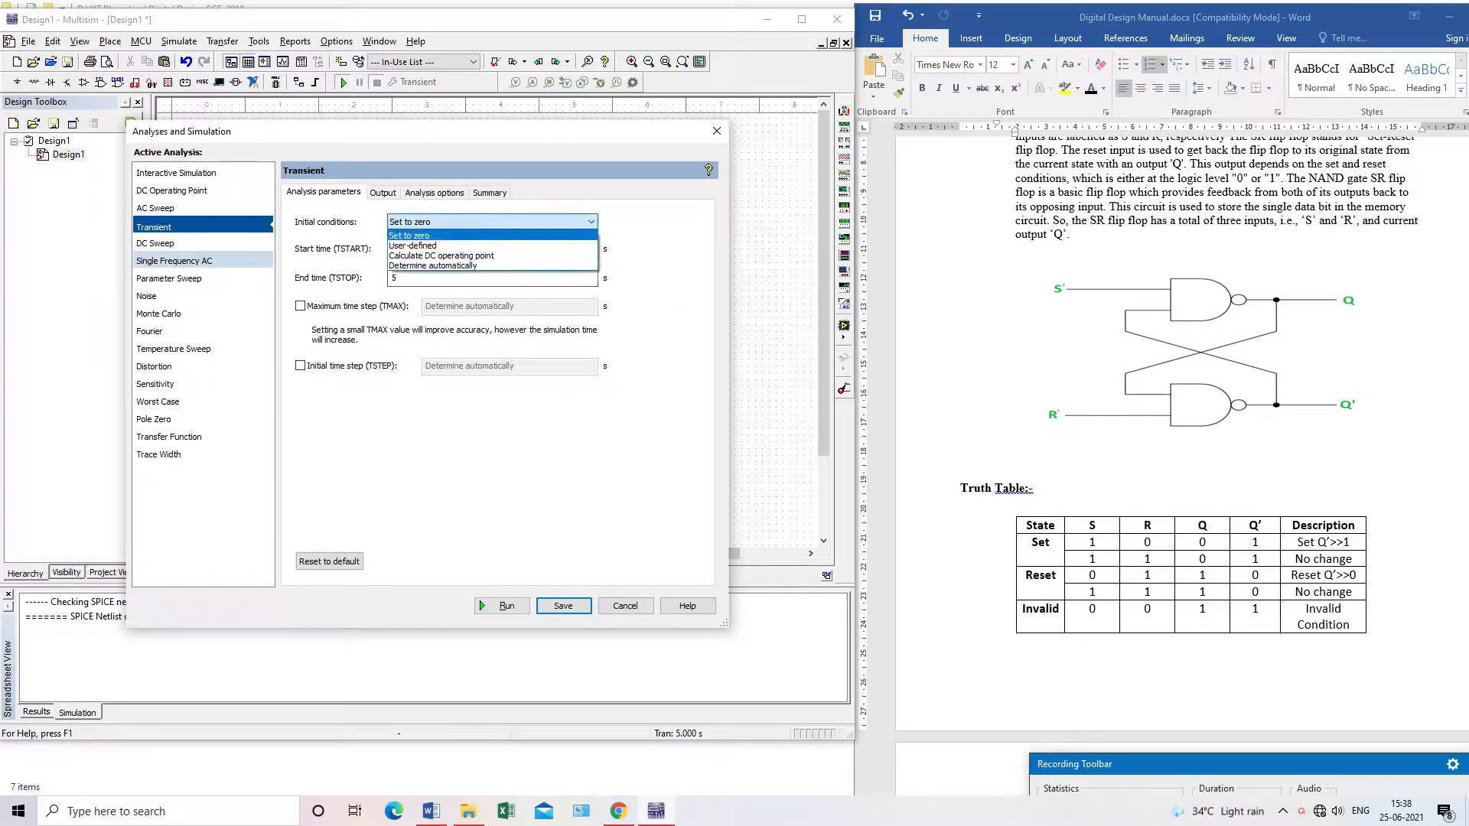
pyautogui.click(433, 266)
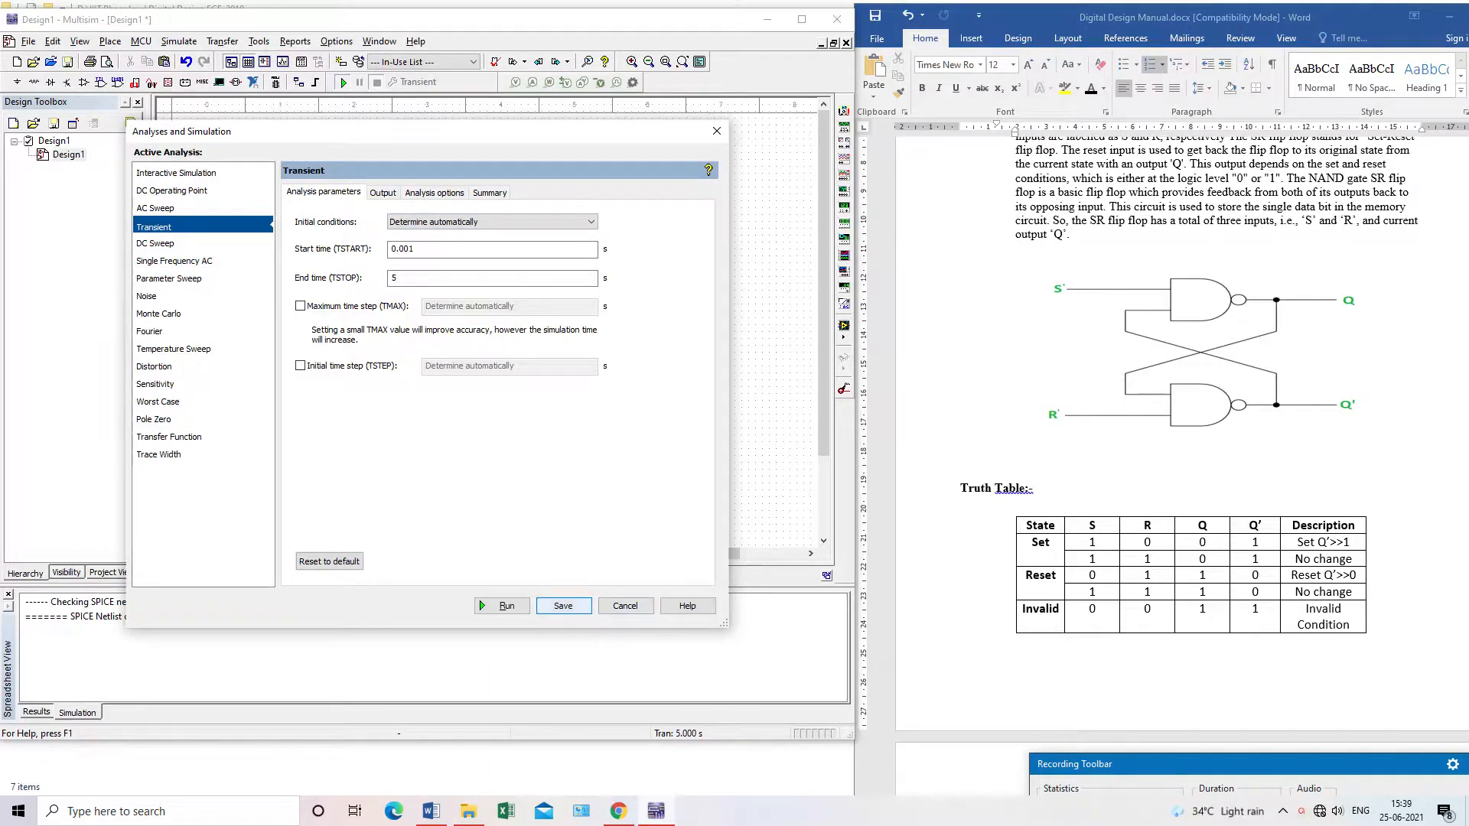
pyautogui.click(563, 606)
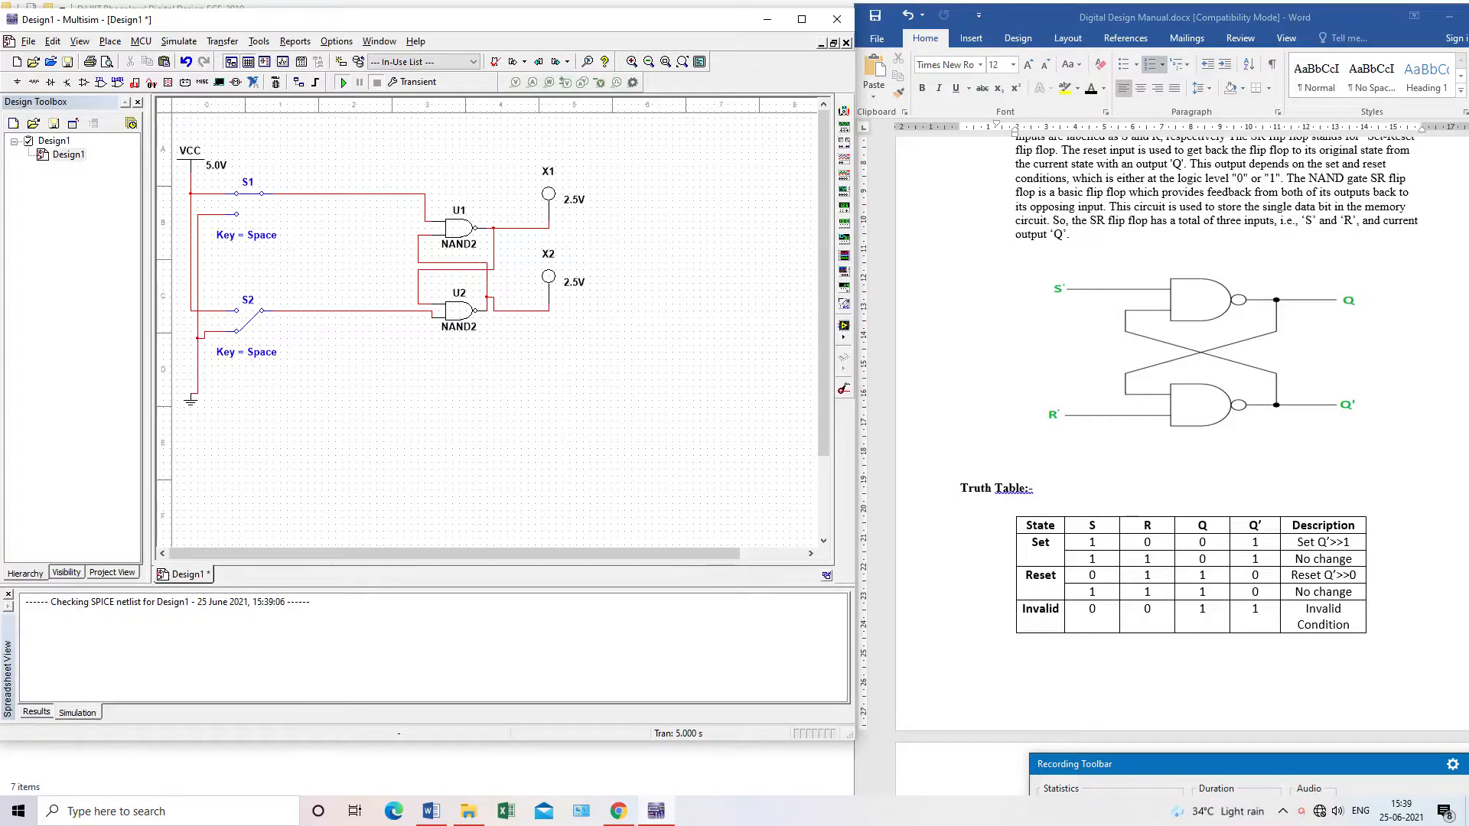
# Reset the transient analysis parameters to default, save them and try to run the simulation.
pyautogui.click(599, 423)
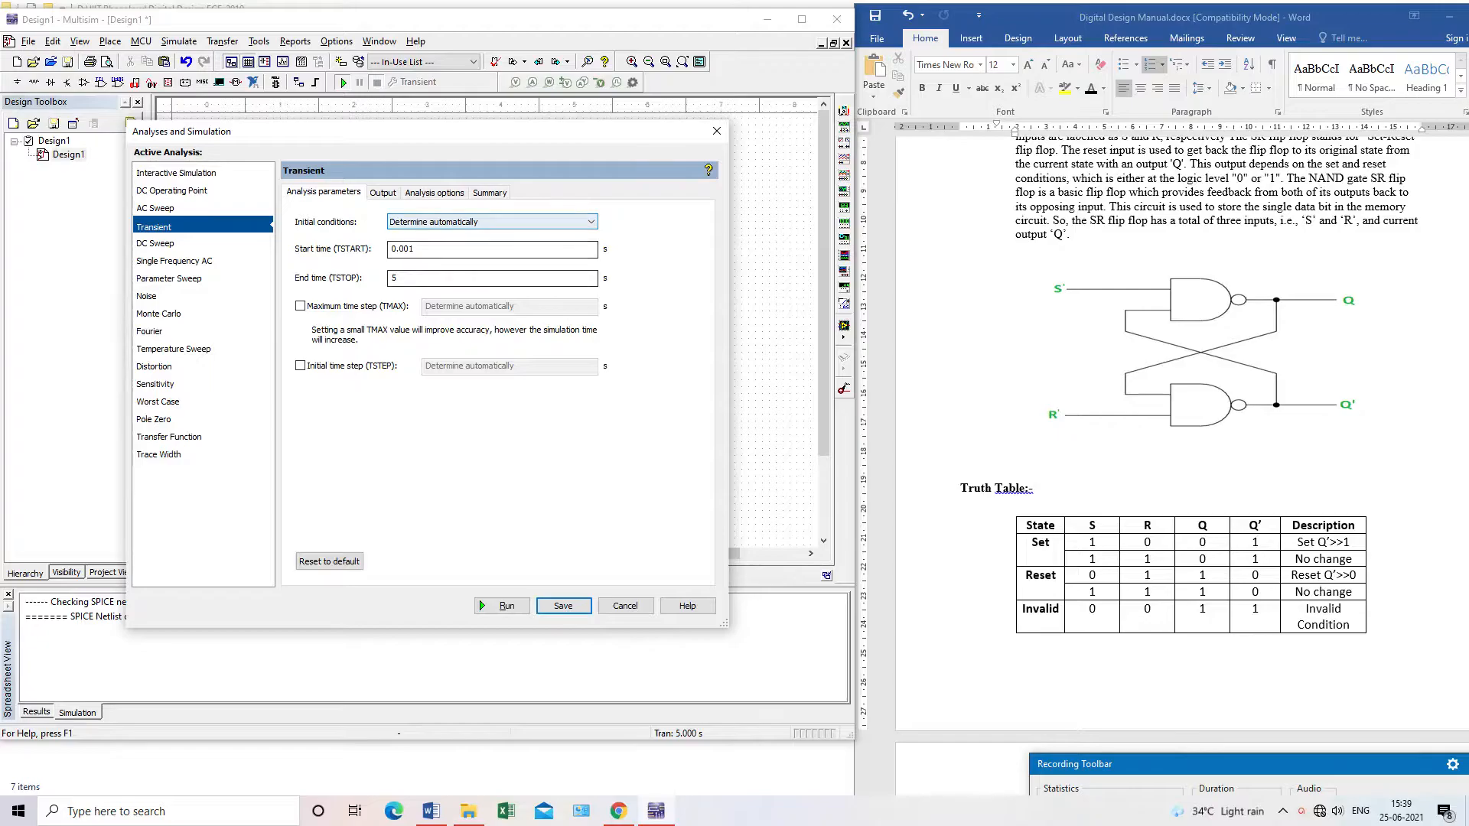
pyautogui.click(329, 561)
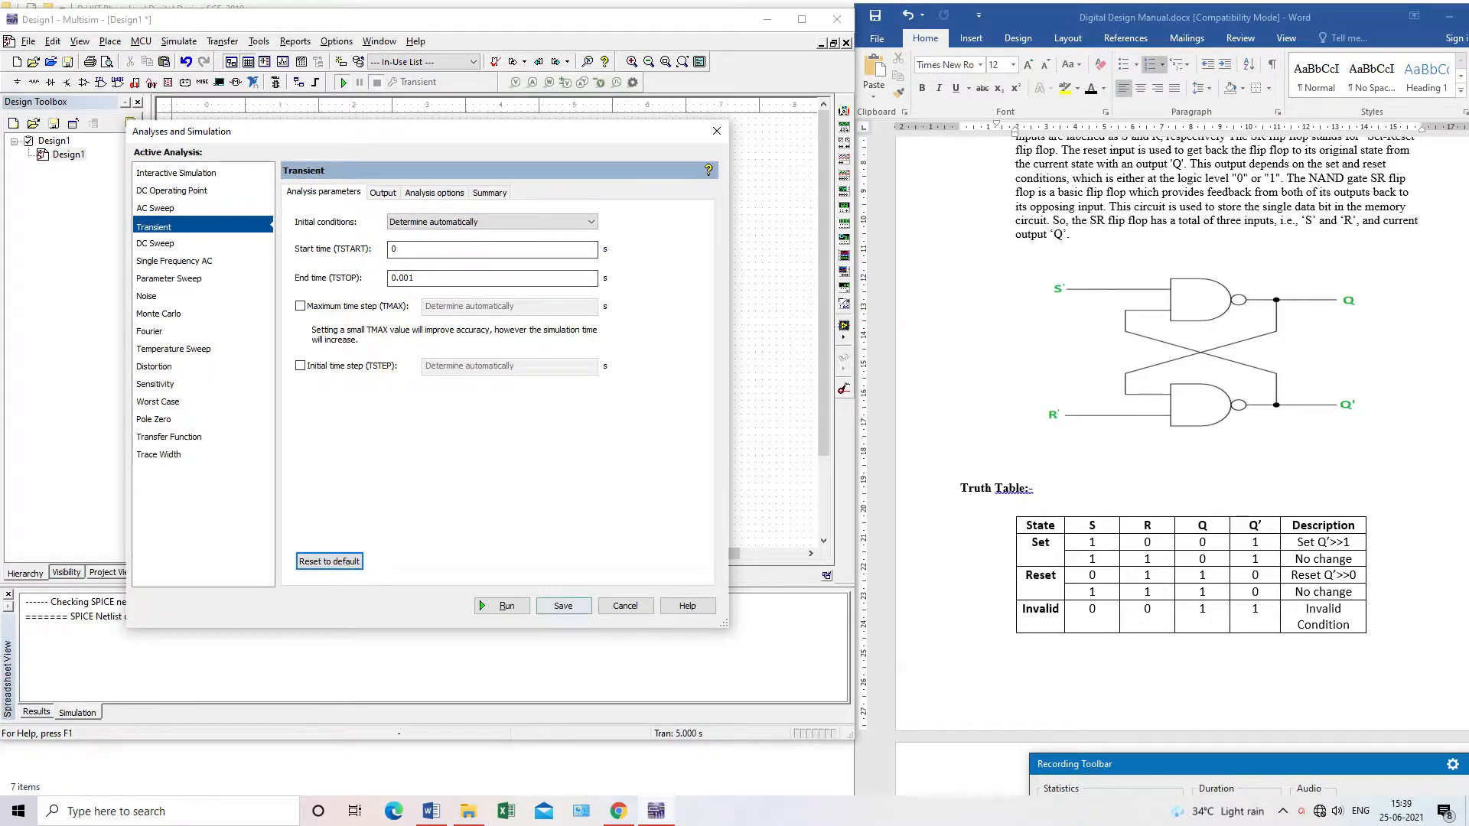
pyautogui.click(563, 606)
pyautogui.click(342, 82)
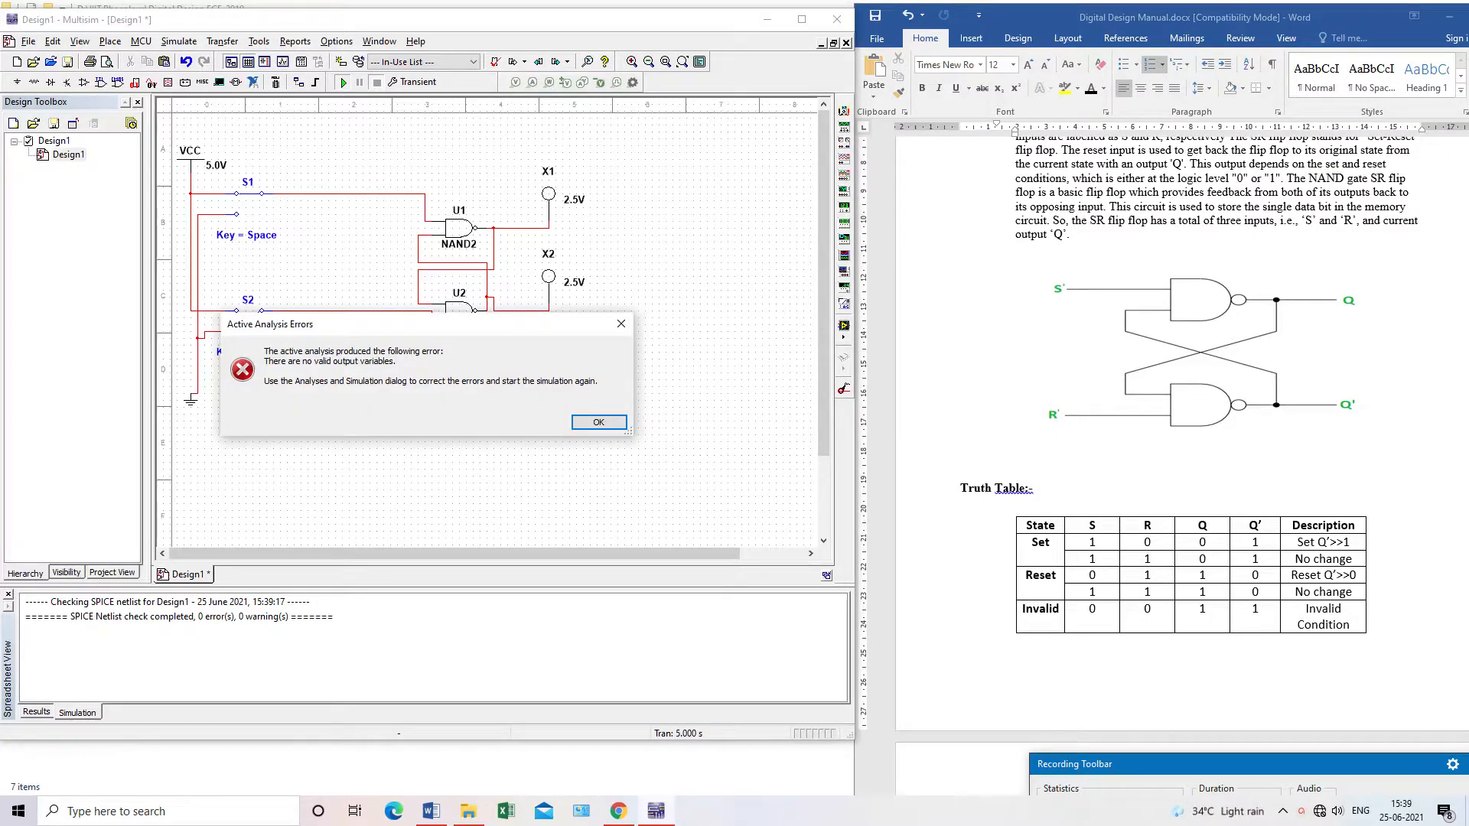
# Change the active analysis from Transient to Interactive Simulation, save the setting and run the simulation.
pyautogui.click(598, 422)
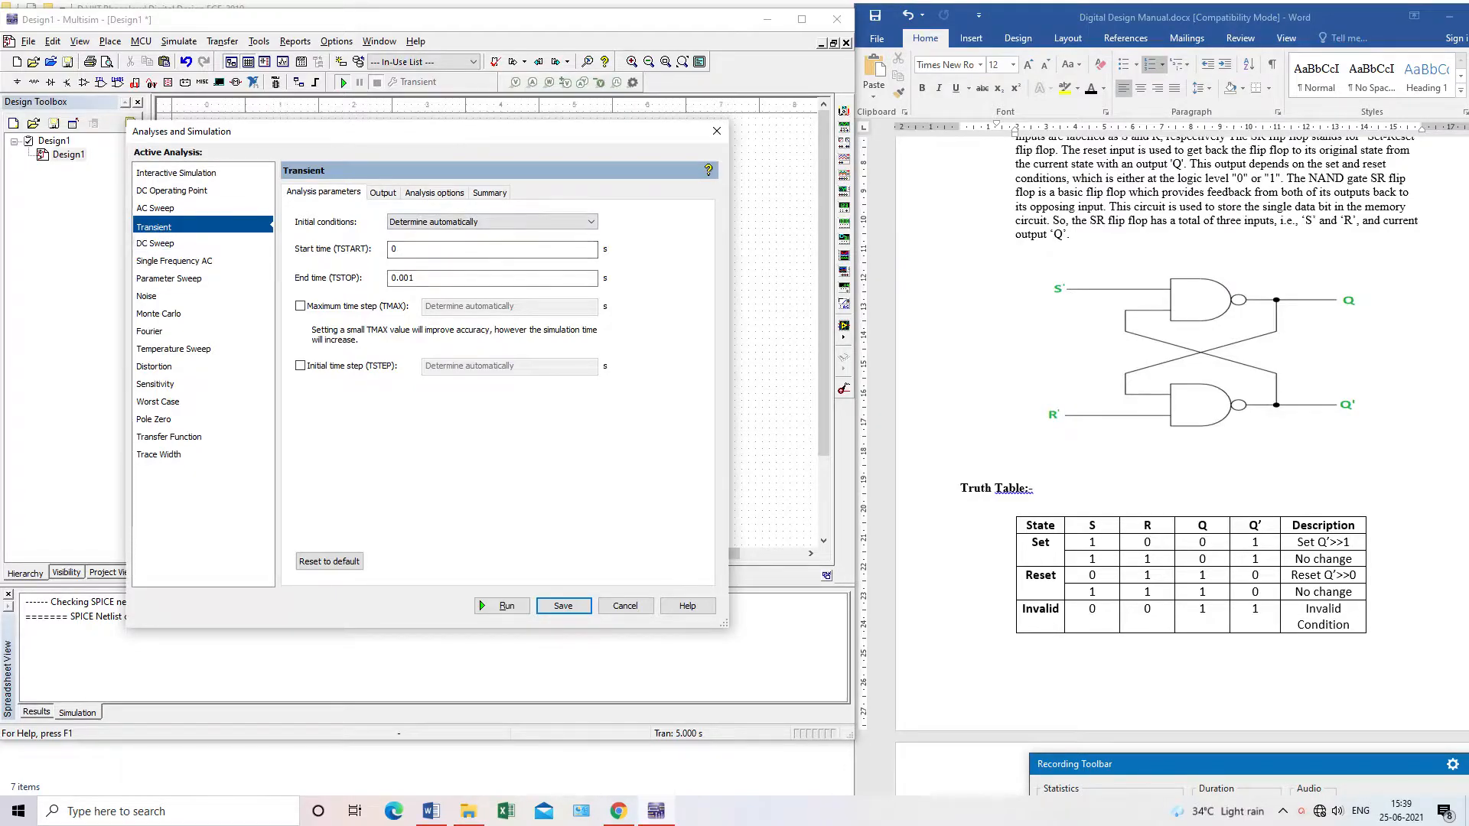
pyautogui.click(383, 193)
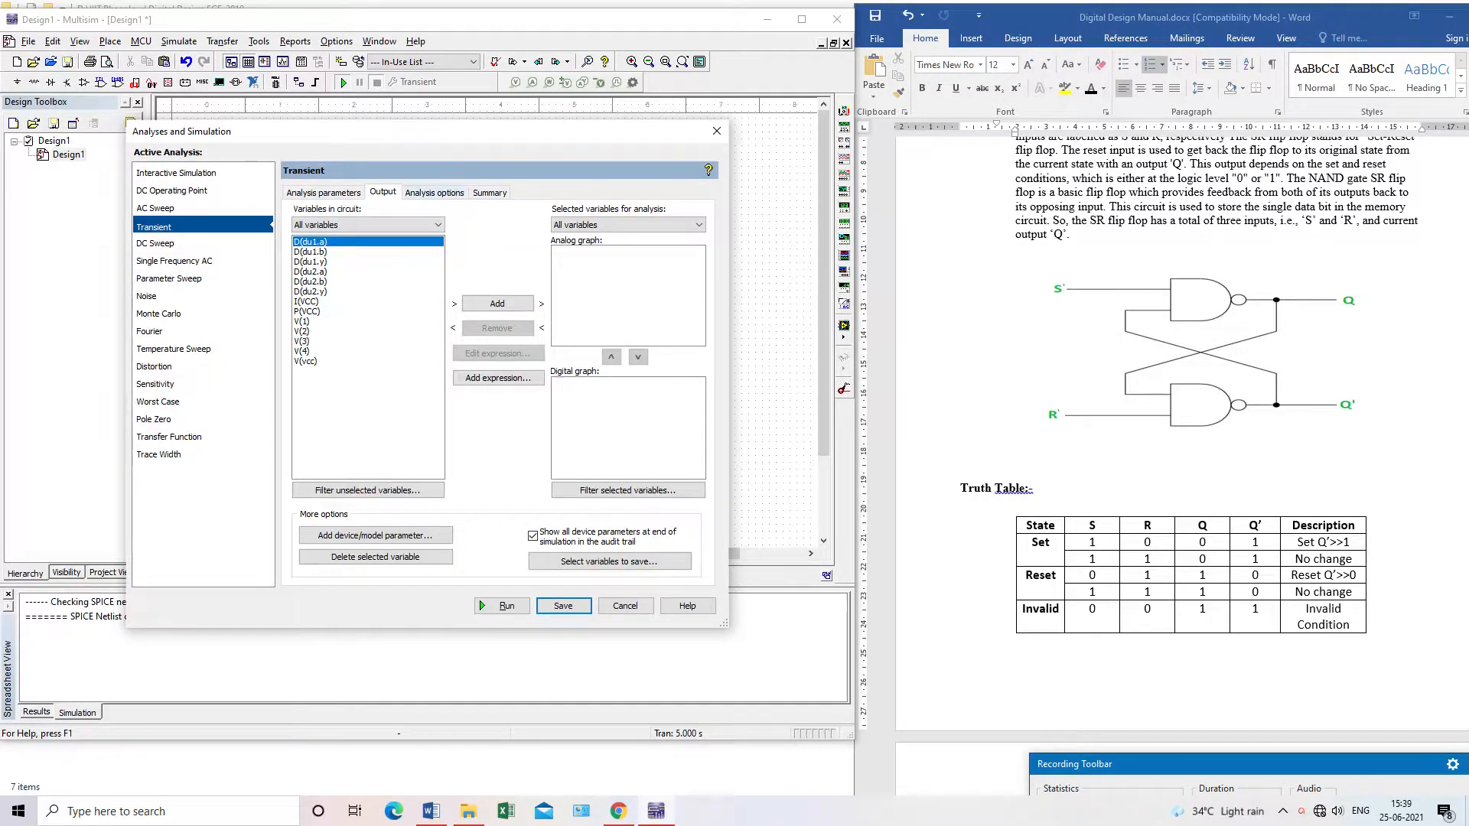
pyautogui.click(434, 193)
pyautogui.click(323, 192)
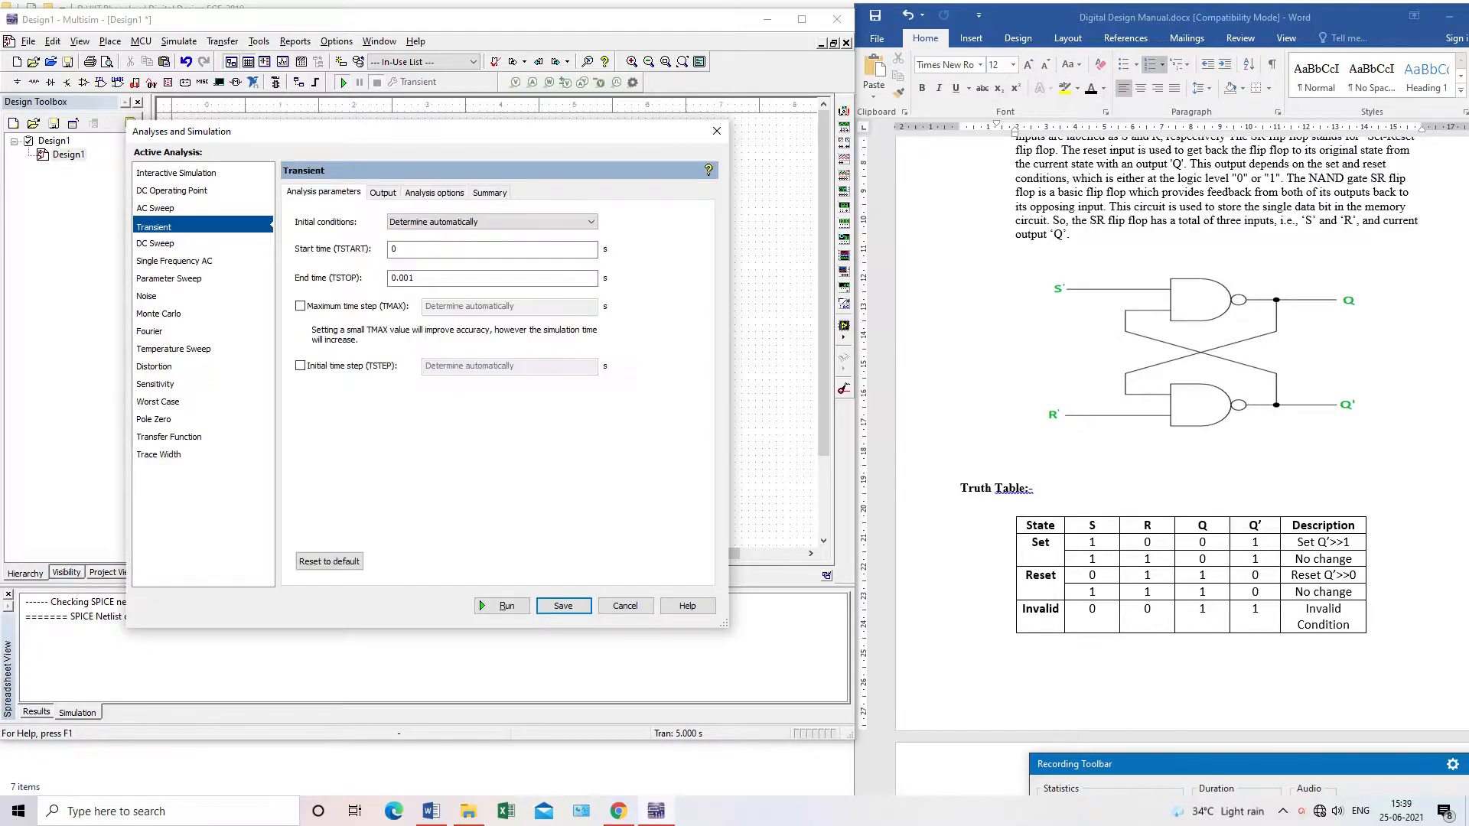
pyautogui.click(171, 190)
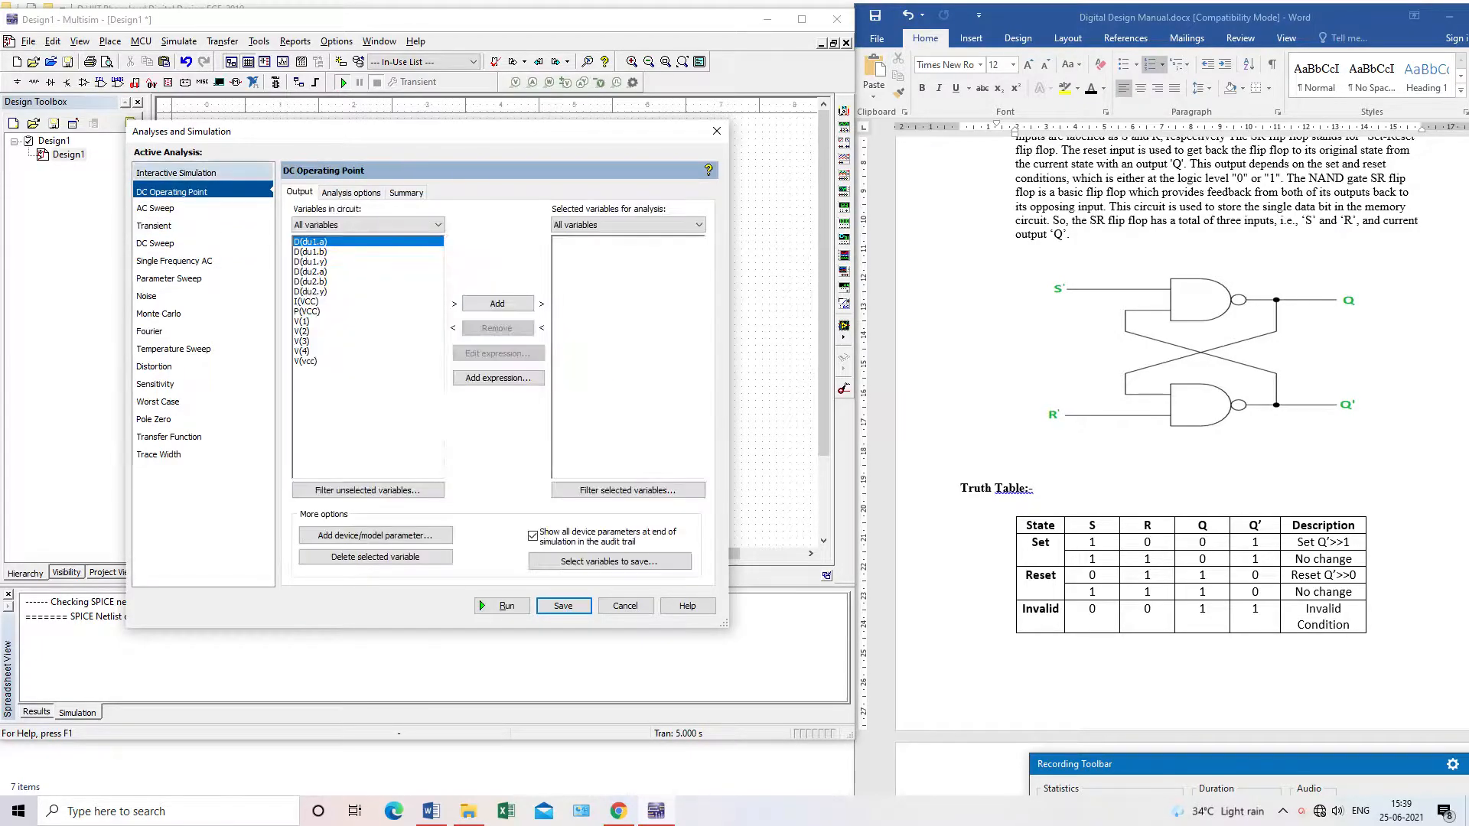
pyautogui.click(176, 173)
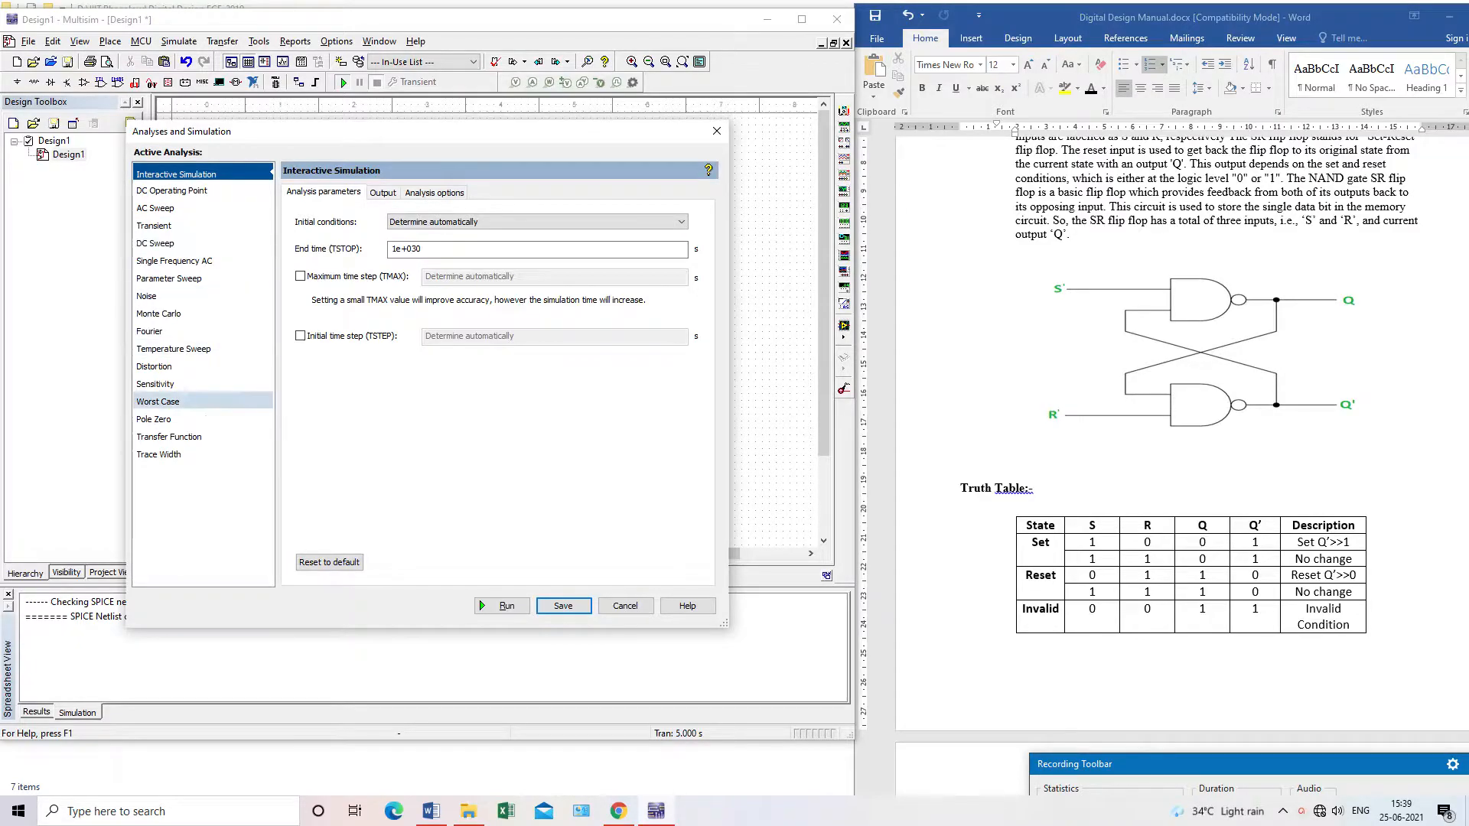
pyautogui.click(172, 190)
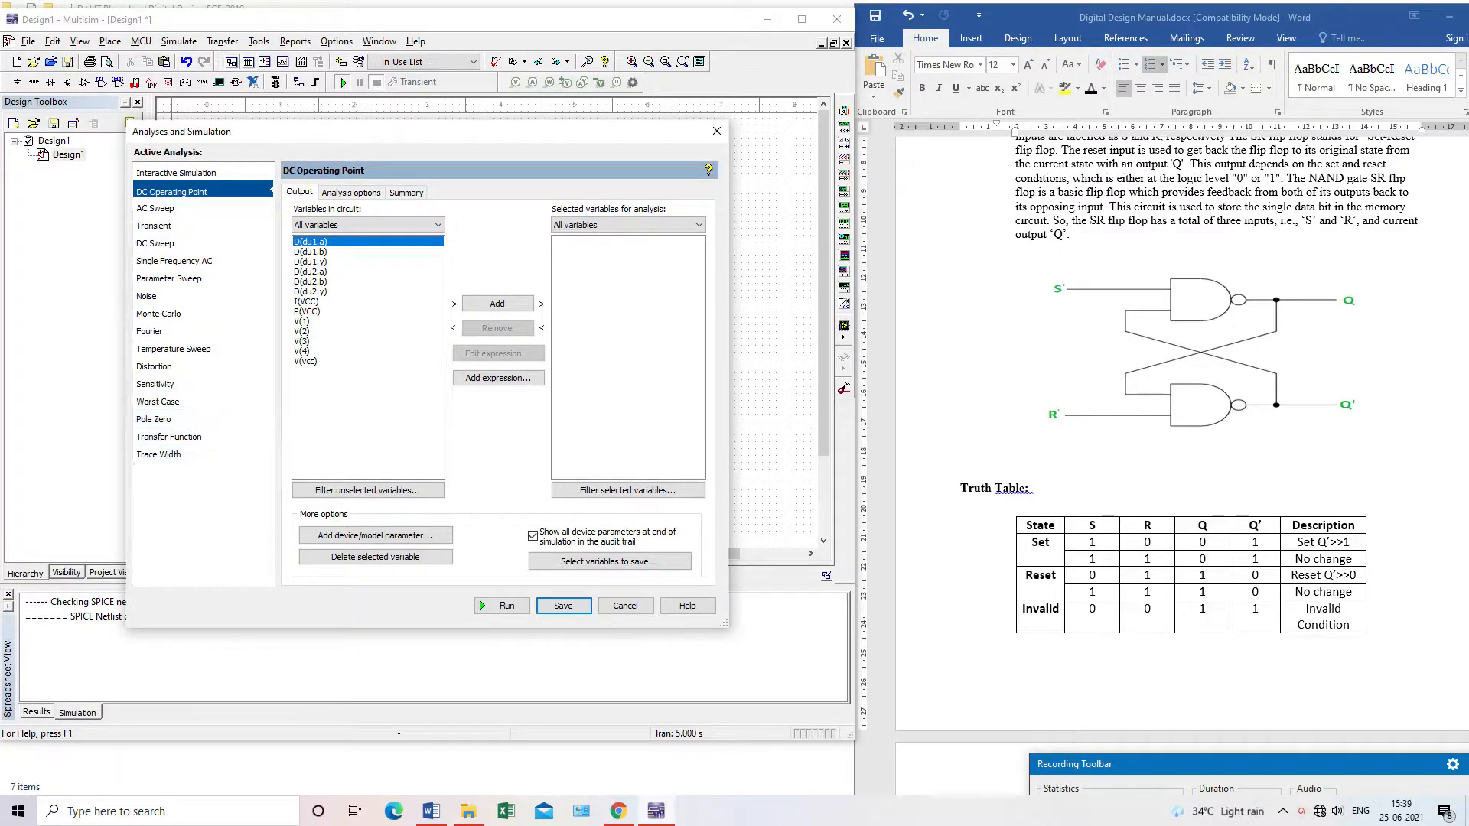
pyautogui.click(176, 173)
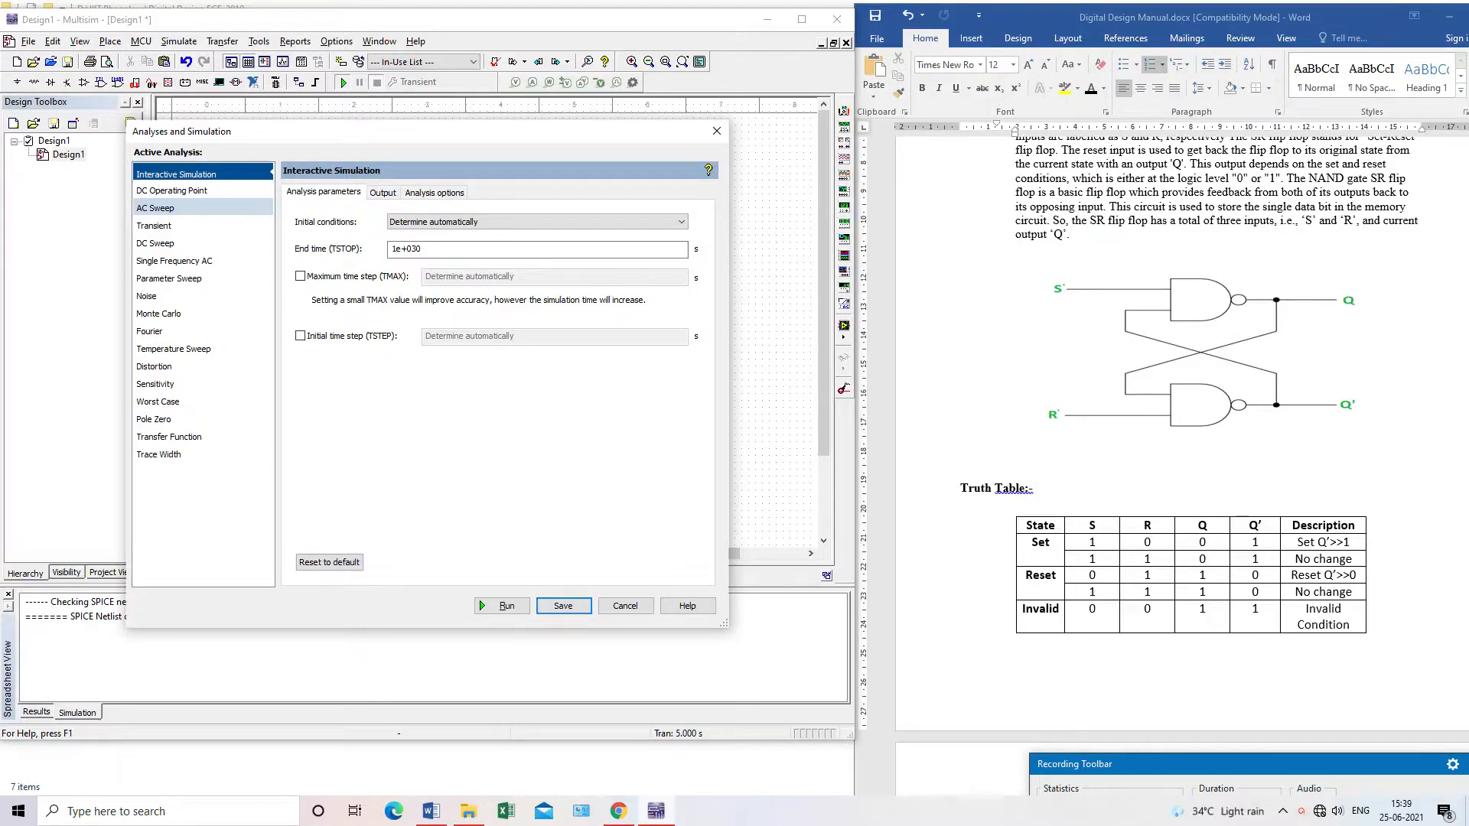
pyautogui.press('Return')
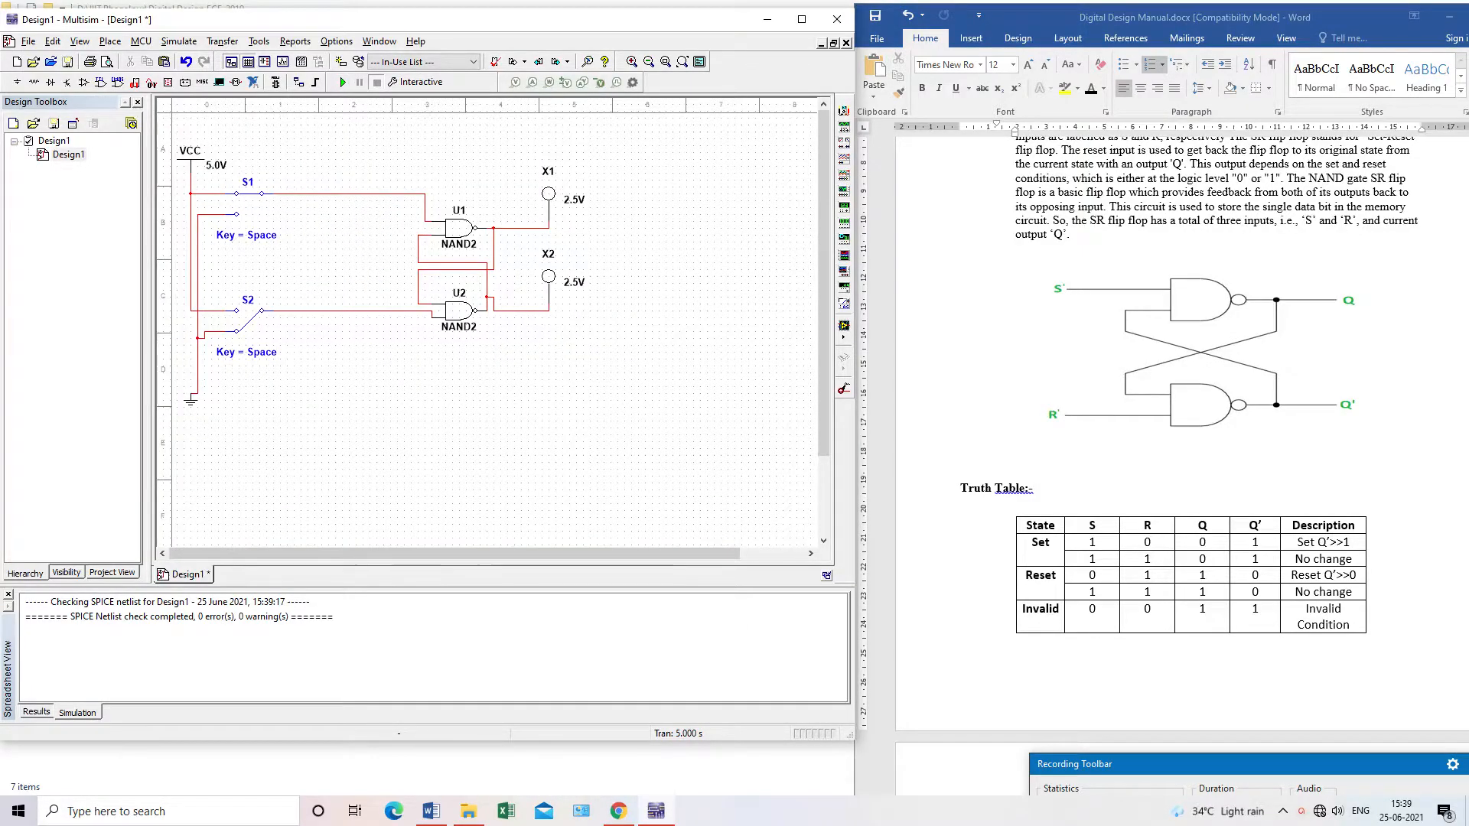
pyautogui.press('F5')
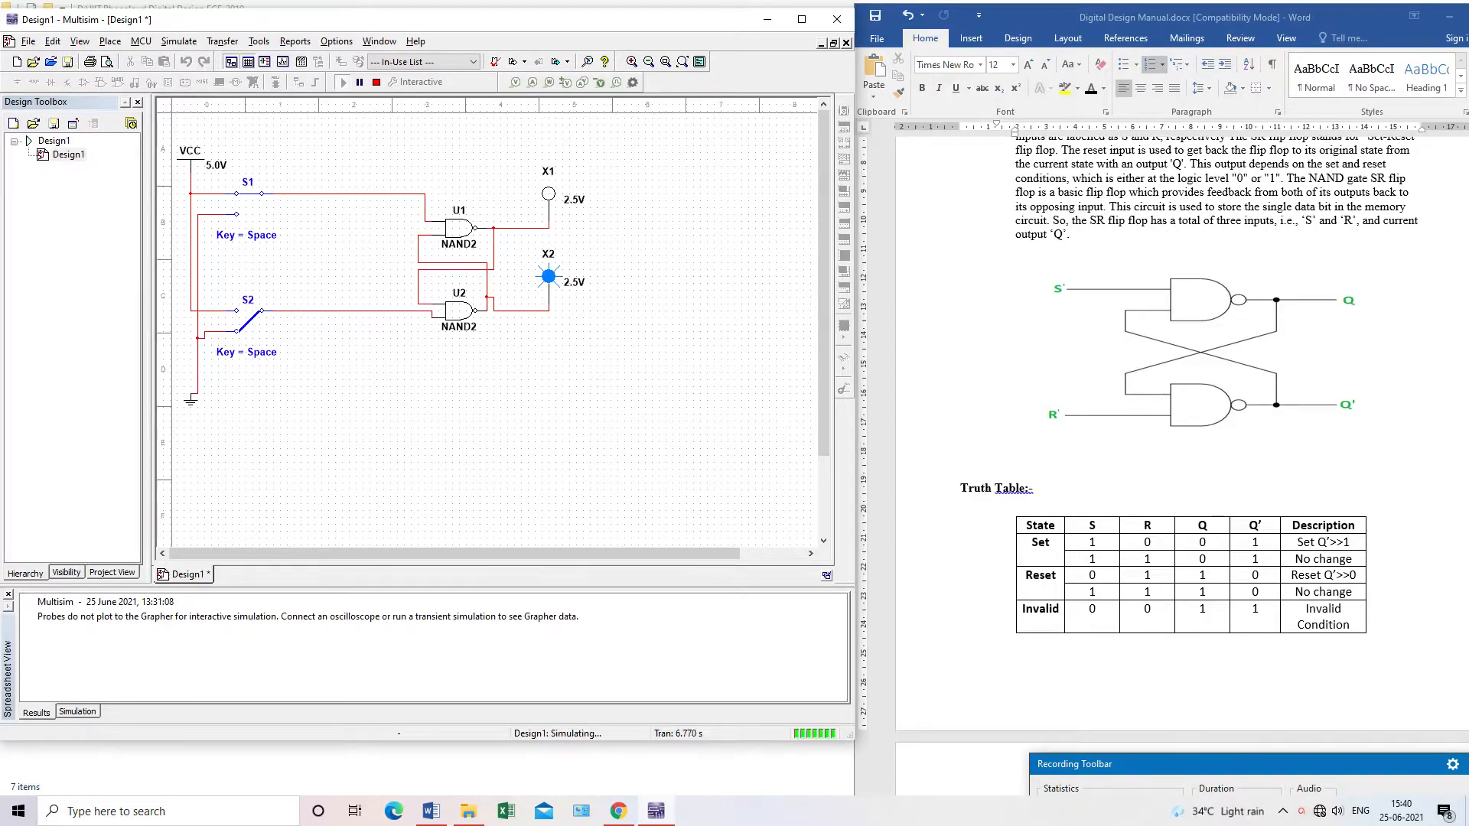
# Test the flip-flop with S1 at ground and S2 at VCC, and with both switches at VCC.
pyautogui.click(249, 321)
pyautogui.press('space')
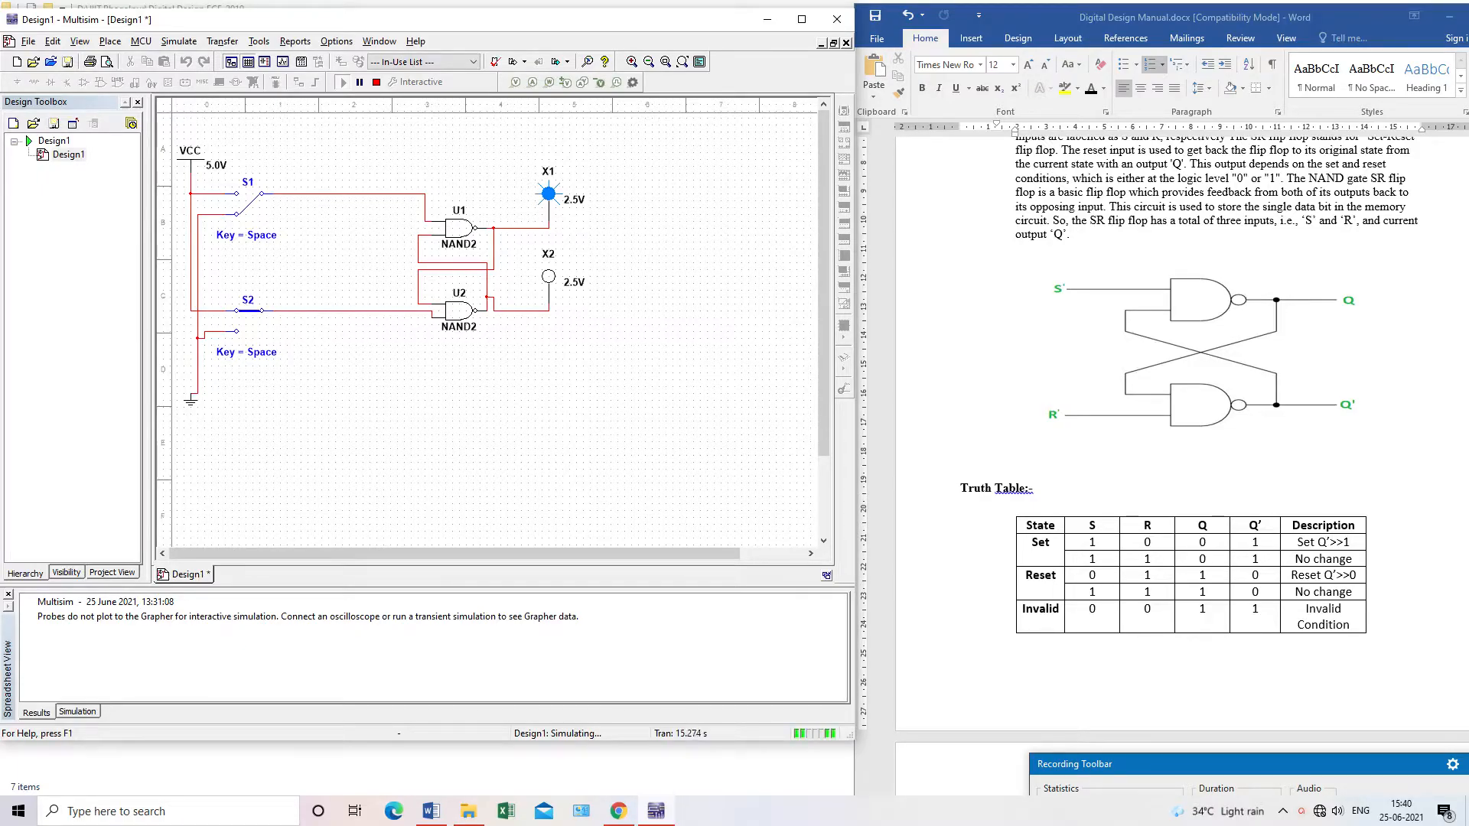
pyautogui.press('space')
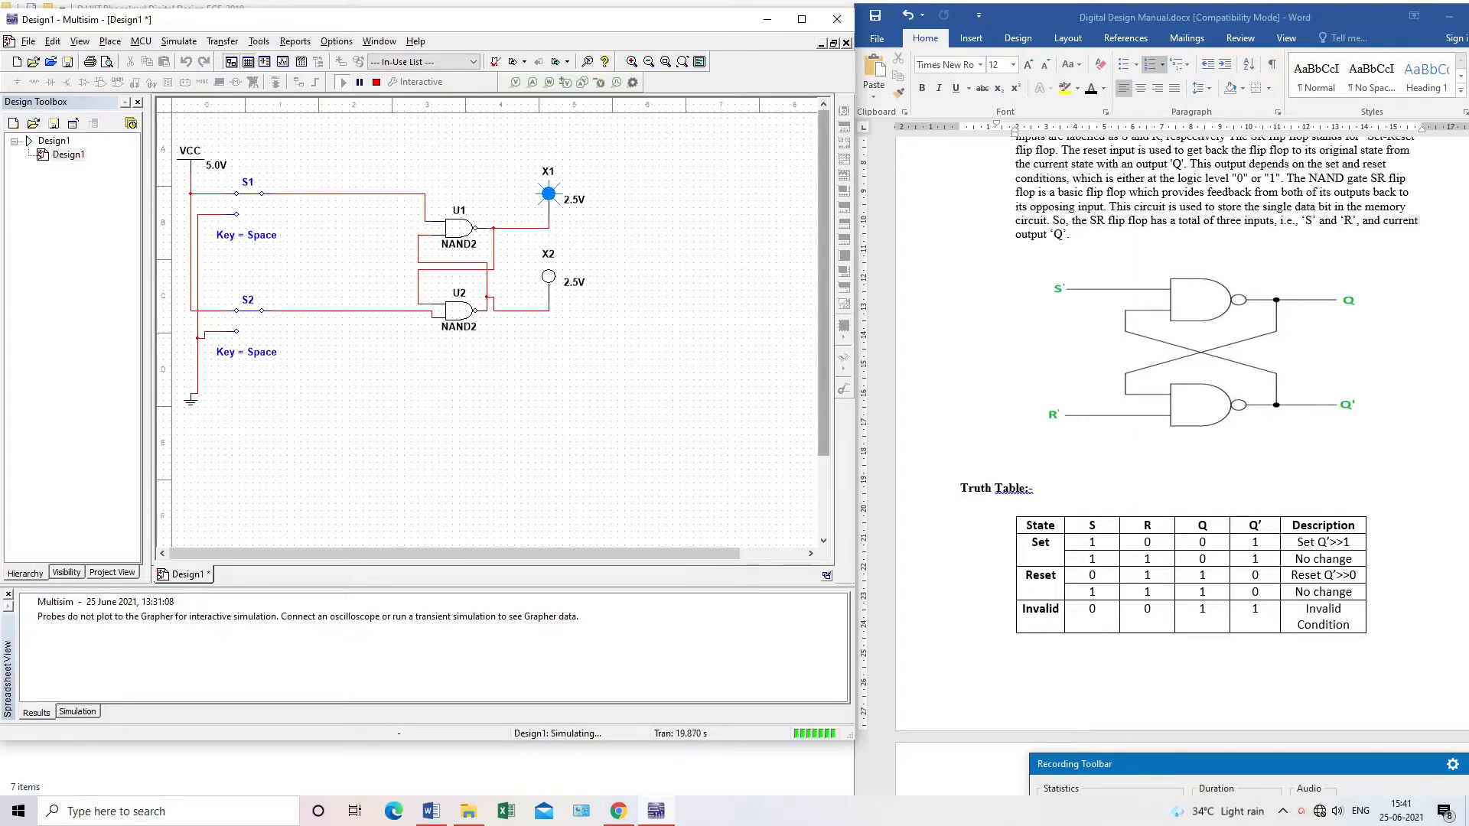
# Stop the interactive simulation of the flip-flop circuit.
pyautogui.click(110, 41)
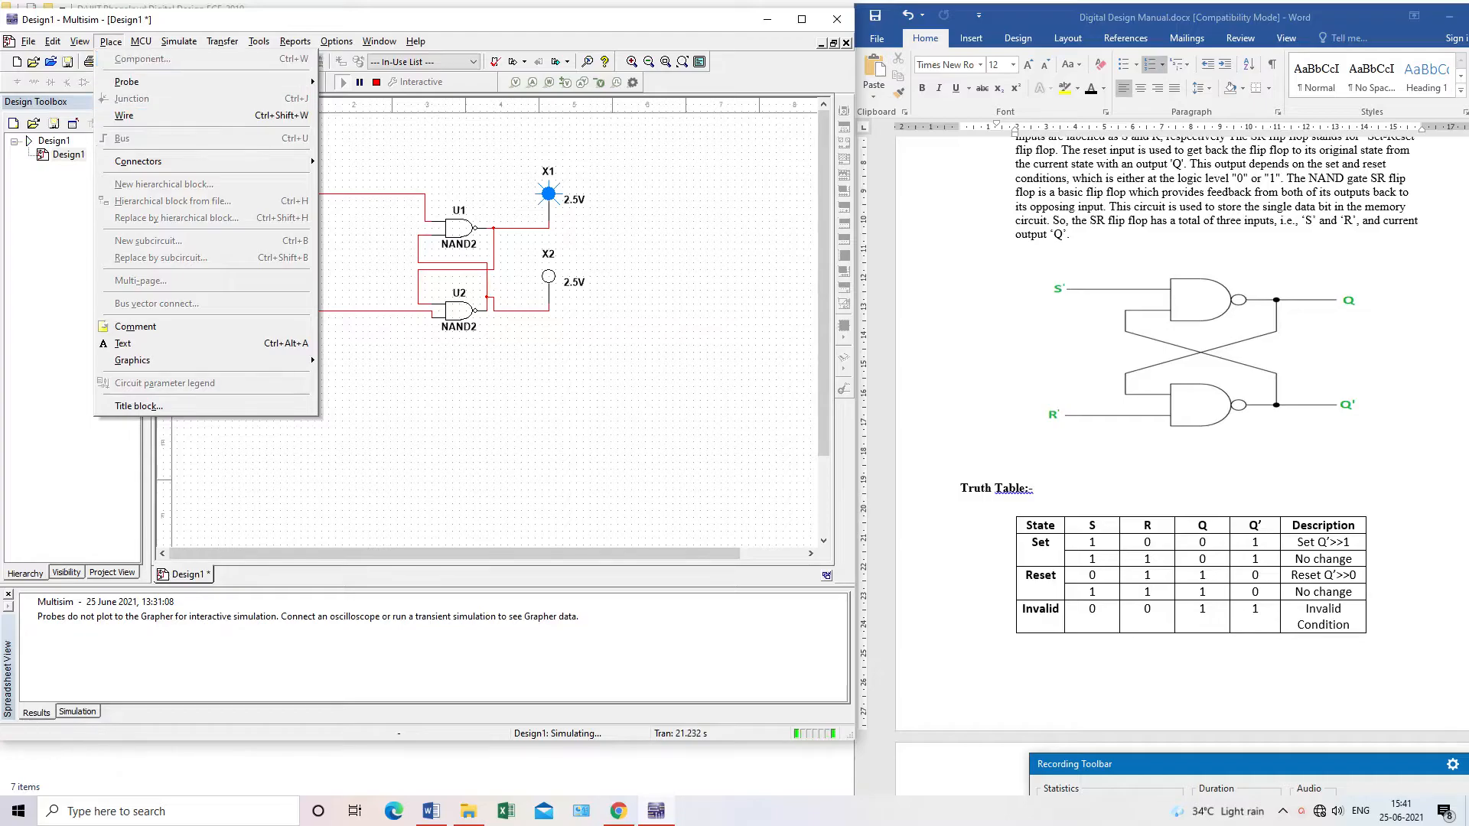
pyautogui.press('Escape')
pyautogui.click(377, 82)
pyautogui.click(111, 42)
pyautogui.click(133, 60)
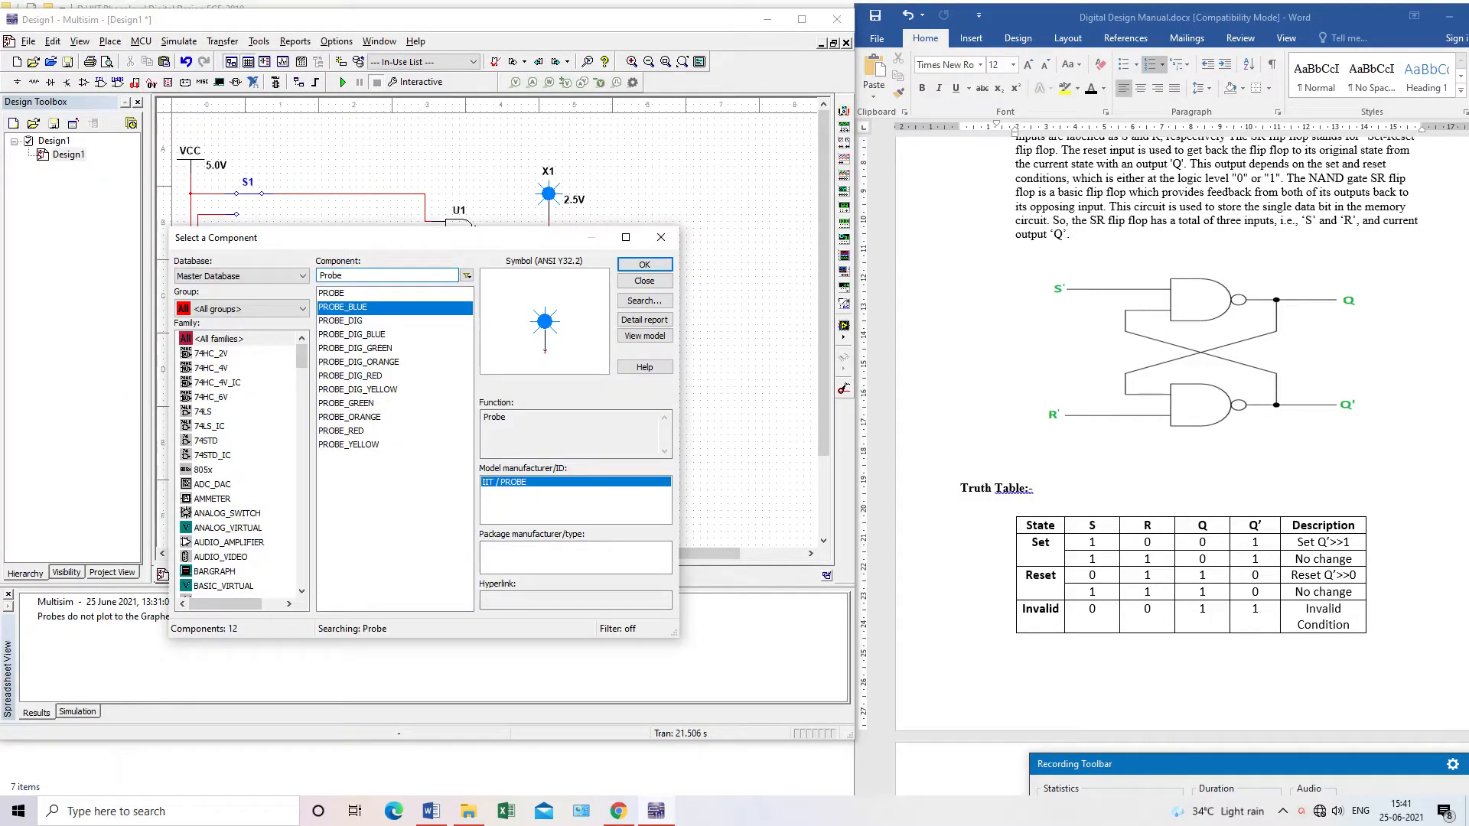
pyautogui.hotkey('ctrl', 'a')
pyautogui.write('cl')
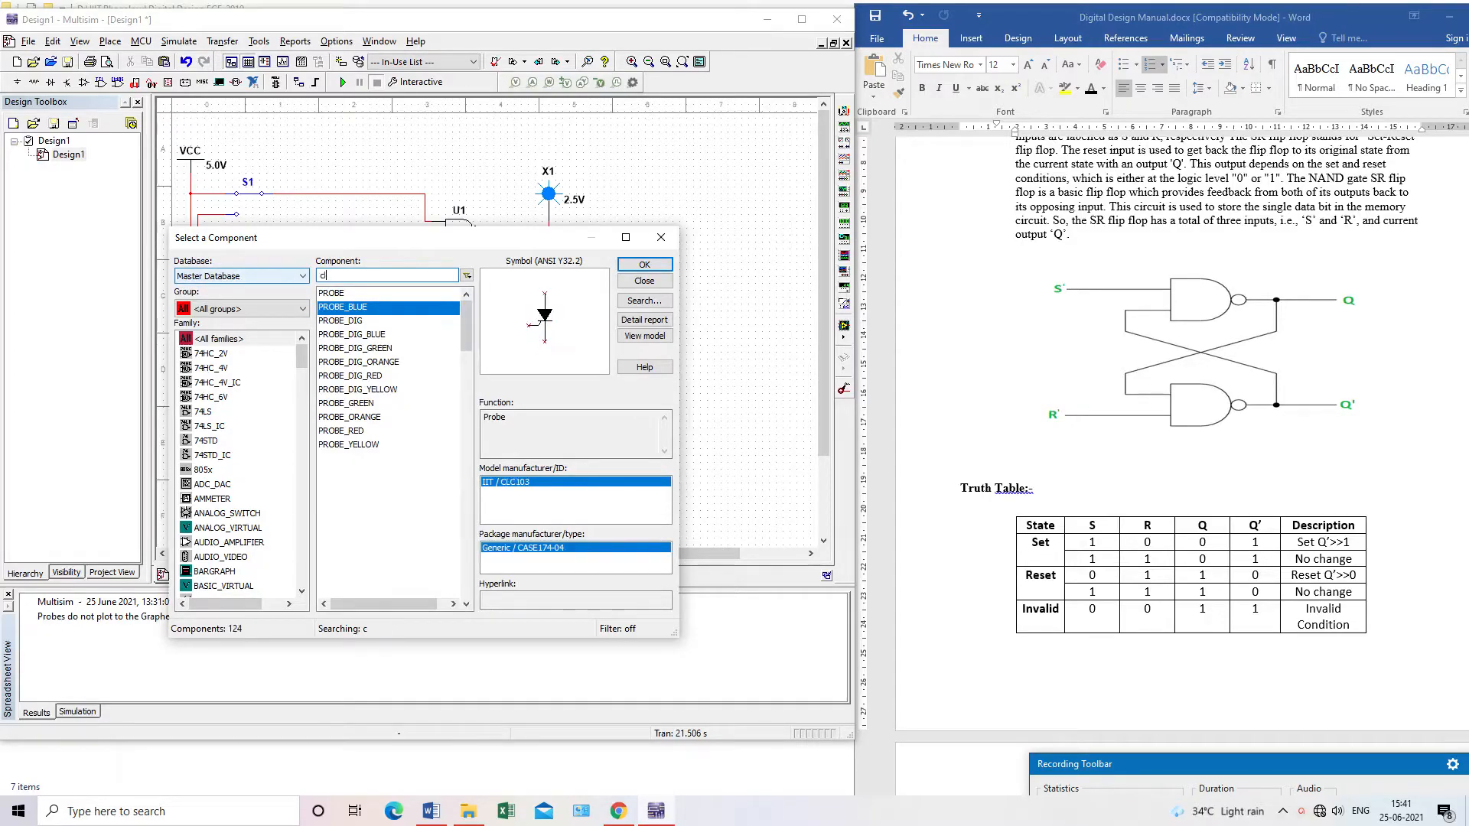
pyautogui.write('ock')
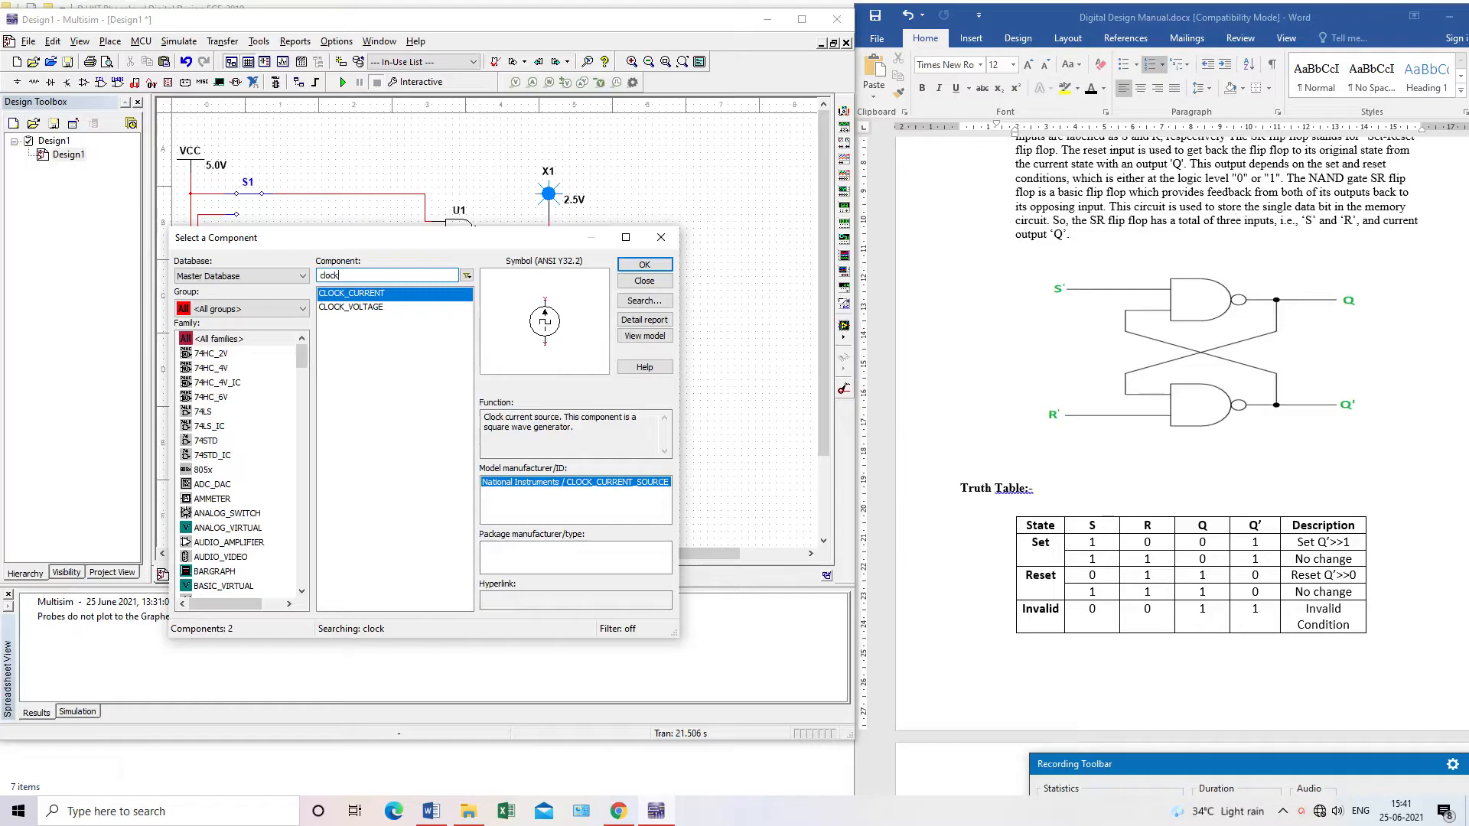
pyautogui.click(367, 308)
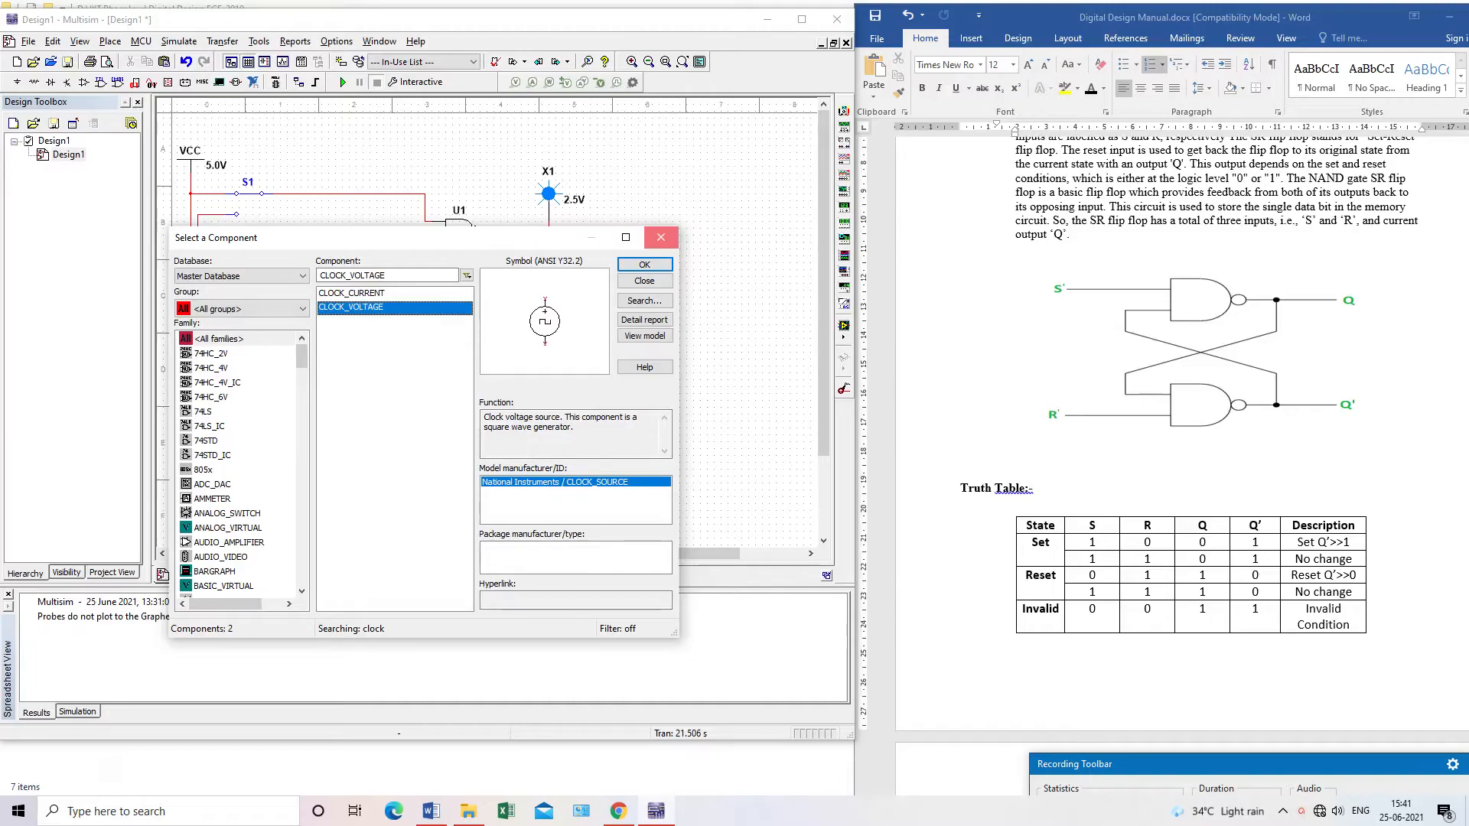
pyautogui.click(661, 237)
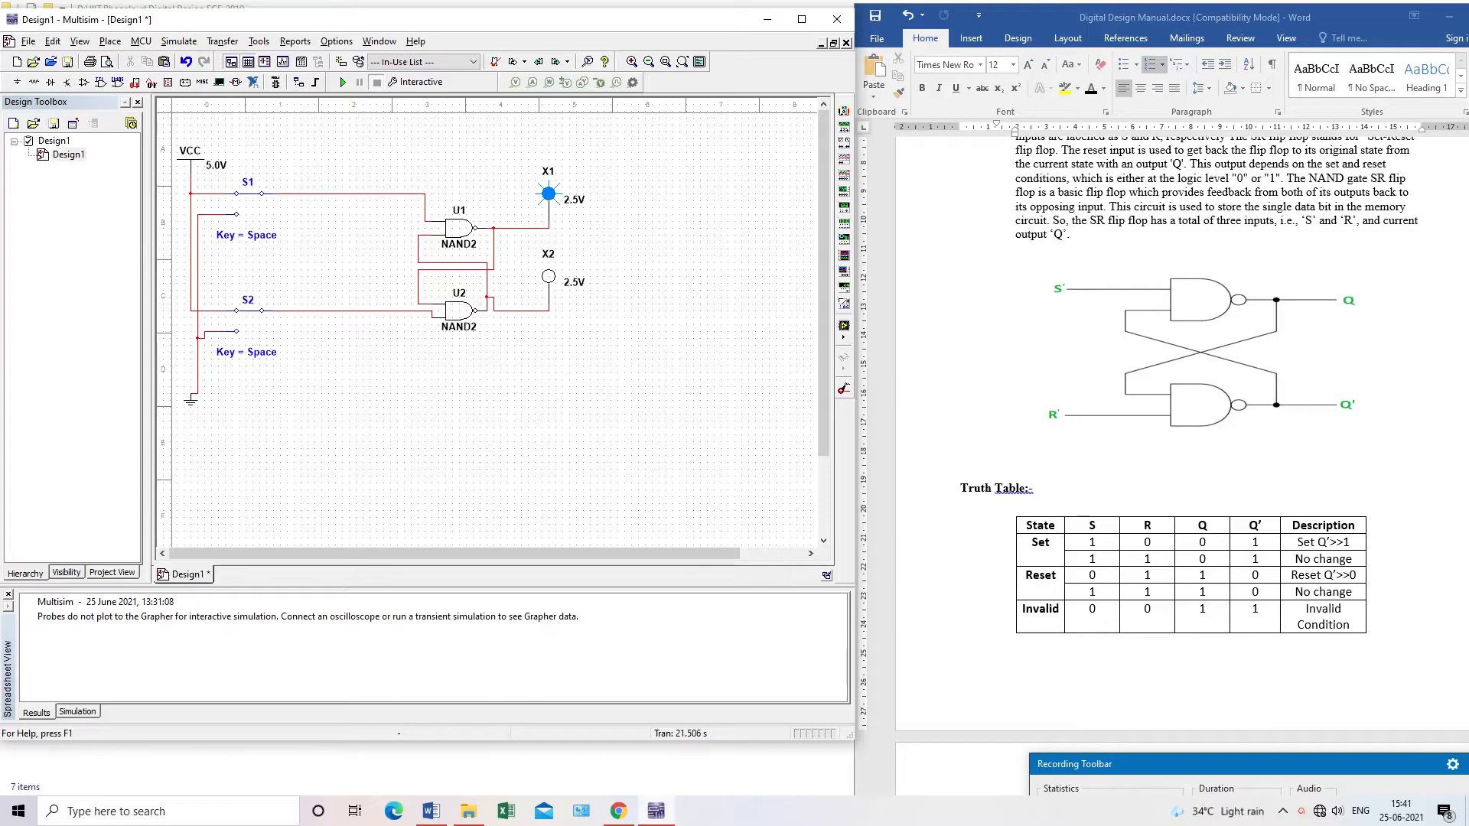
# Toggle switches S1 and S2 to their ground positions and select S1.
pyautogui.press('space')
pyautogui.click(249, 194)
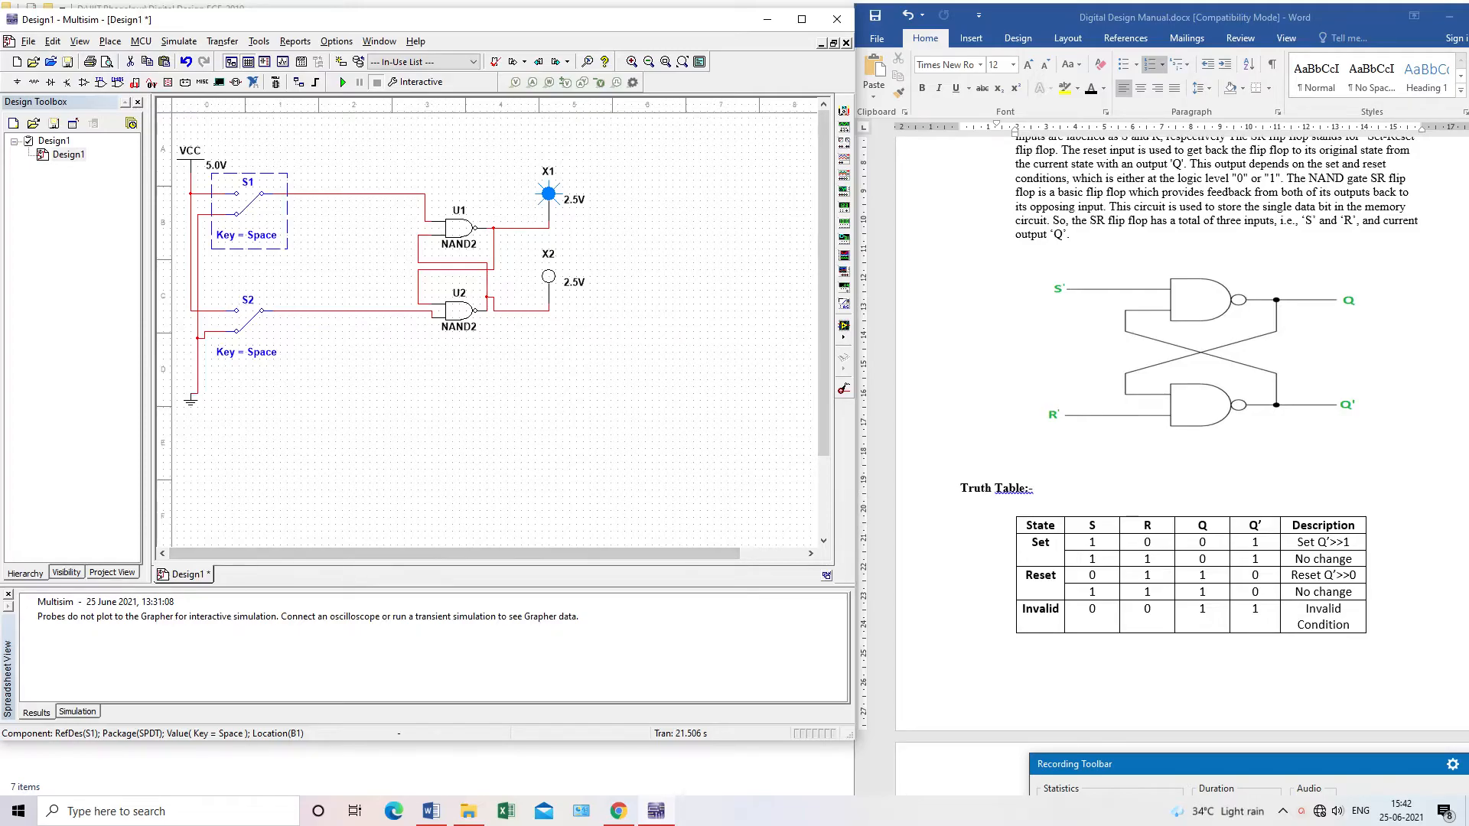
# In the Word lab manual, delete the item "Observe the Transient Analysis of Input and Output" from the Aim of Experiment No 8.
pyautogui.scroll(-9, 1182, 459)
pyautogui.scroll(-9, 1182, 459)
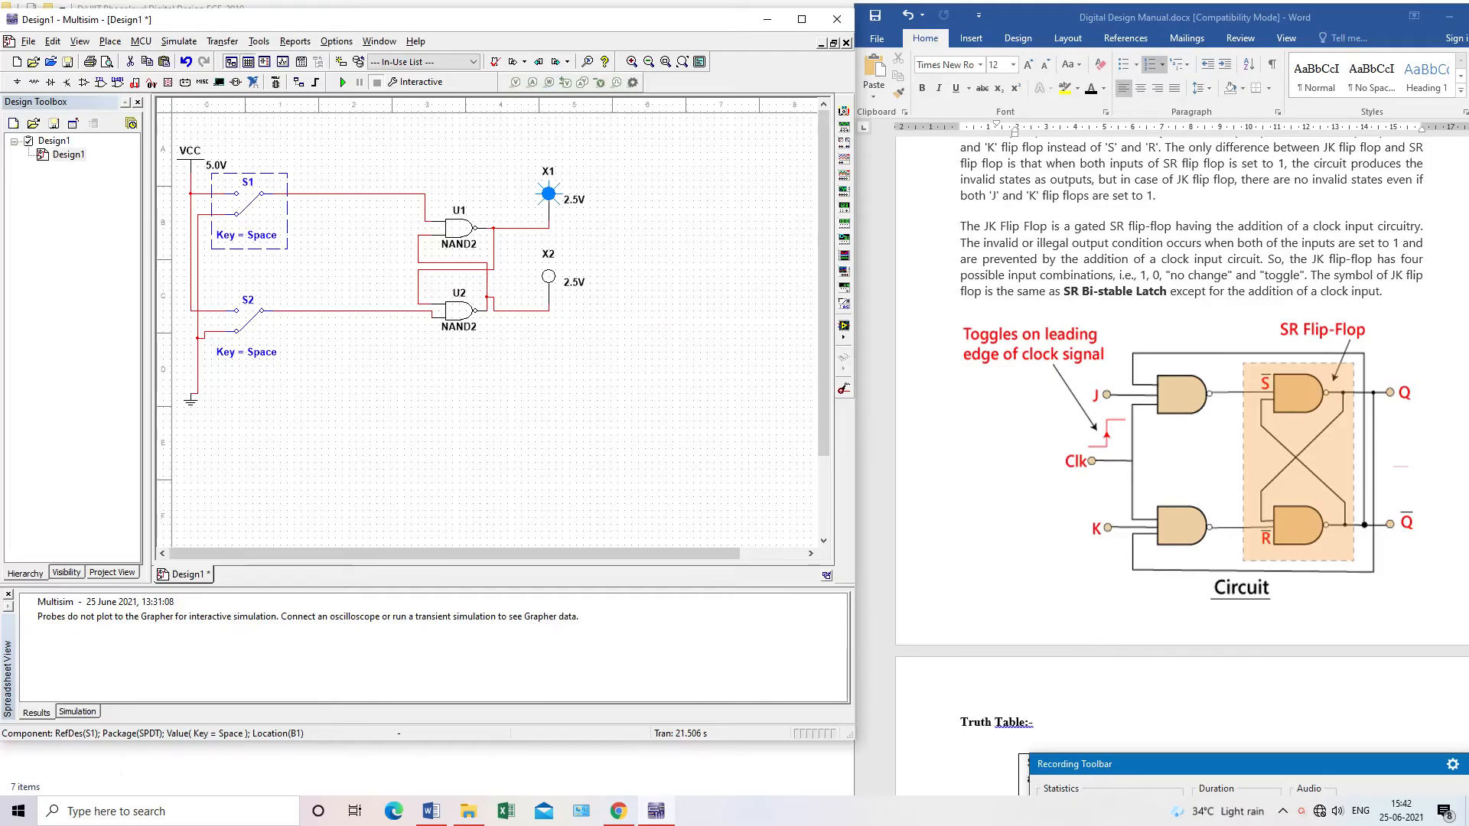
pyautogui.scroll(10, 1182, 459)
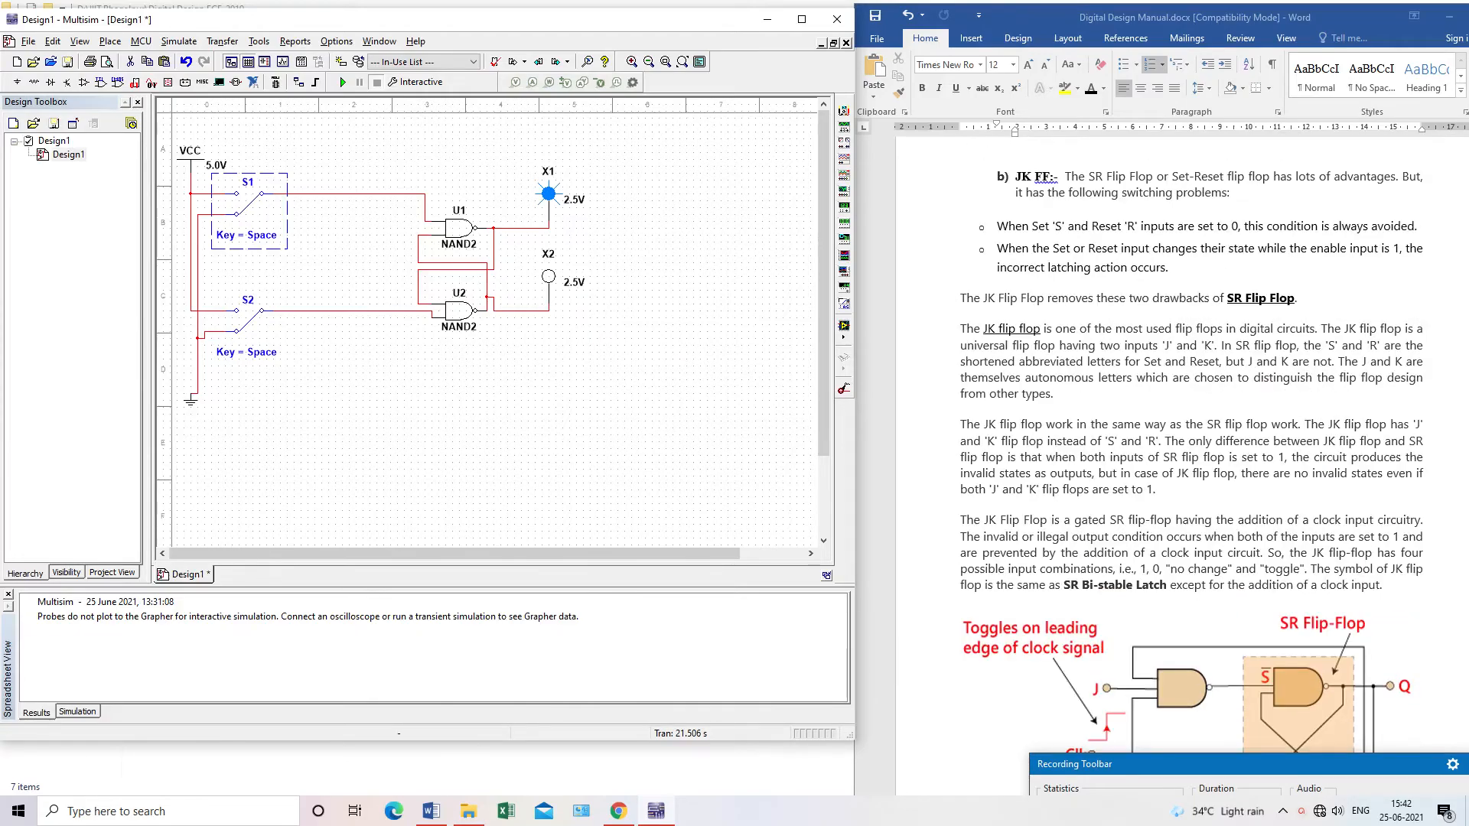
pyautogui.scroll(12, 1182, 459)
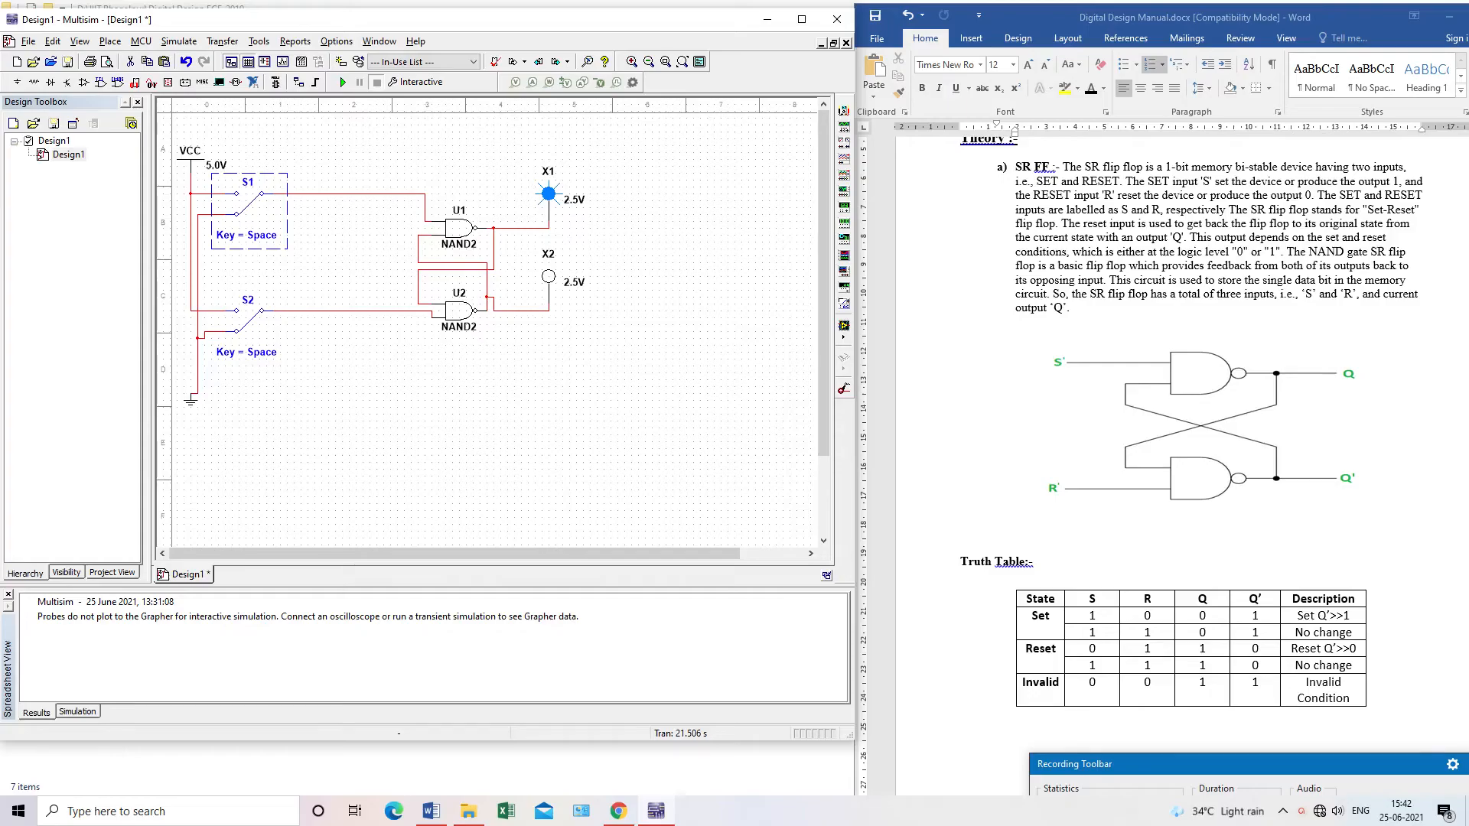
pyautogui.scroll(1, 1181, 458)
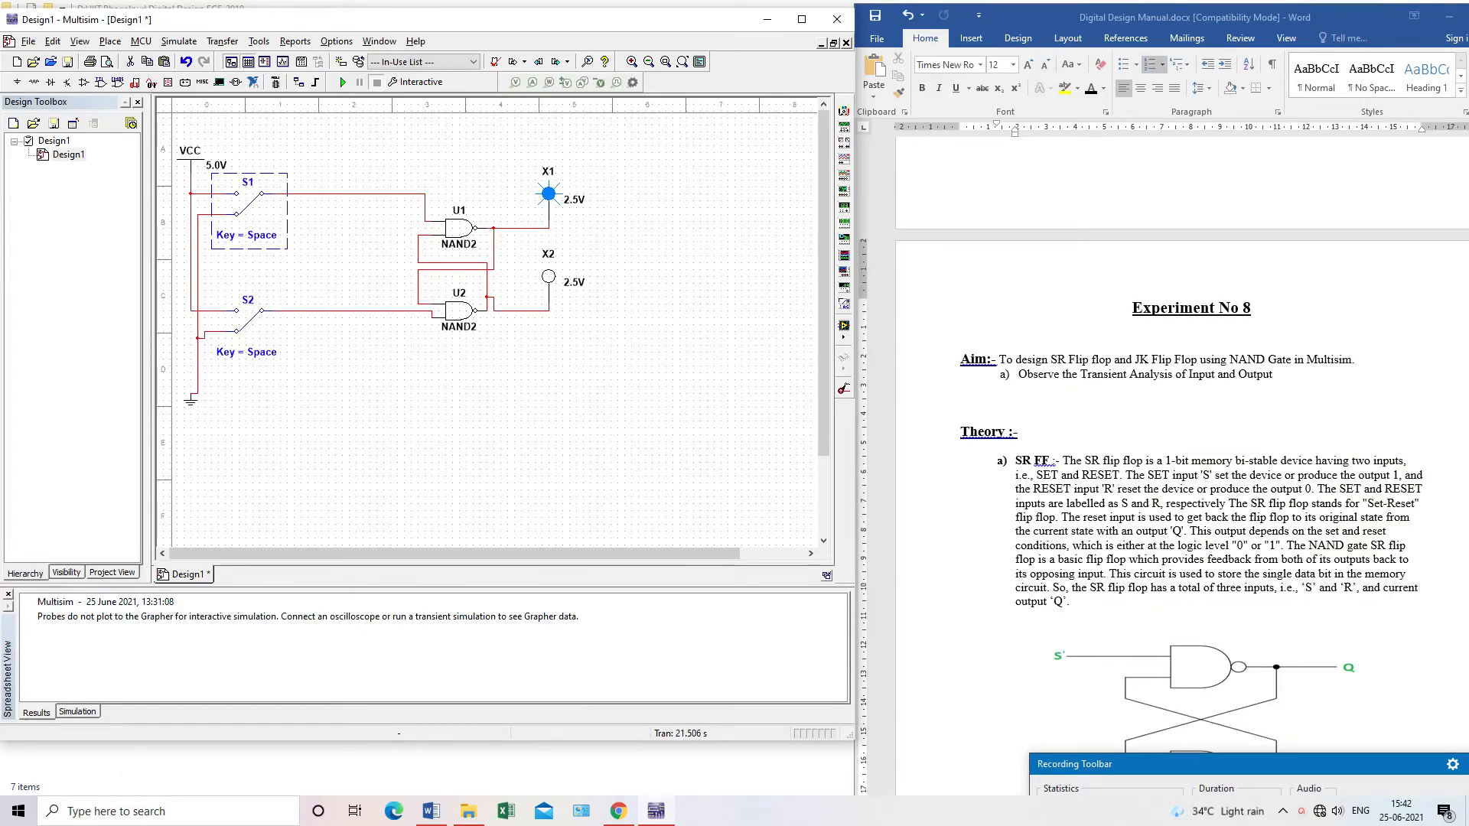
pyautogui.moveTo(1276, 374); pyautogui.dragTo(1017, 374)
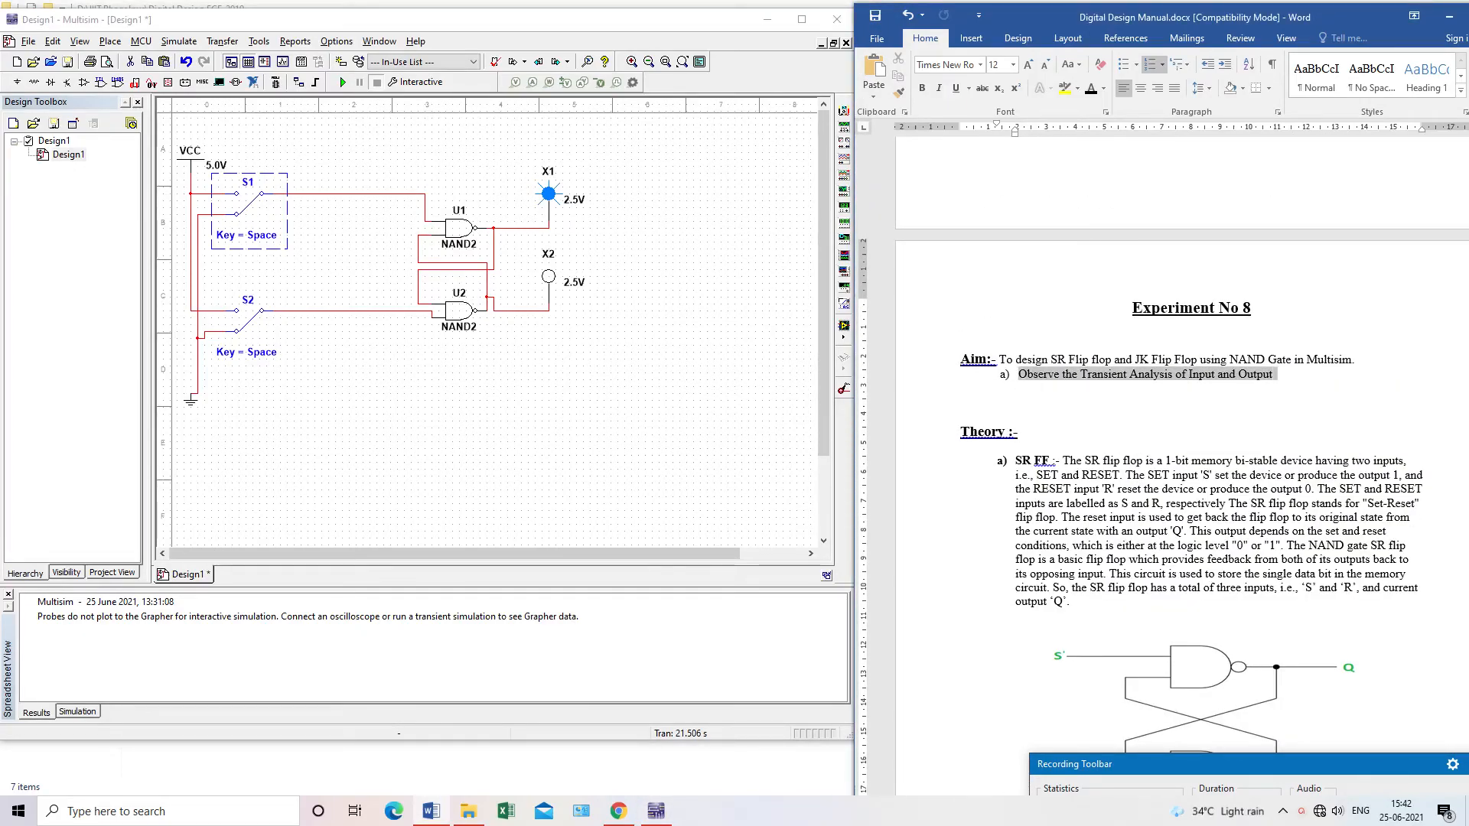
pyautogui.press('BackSpace')
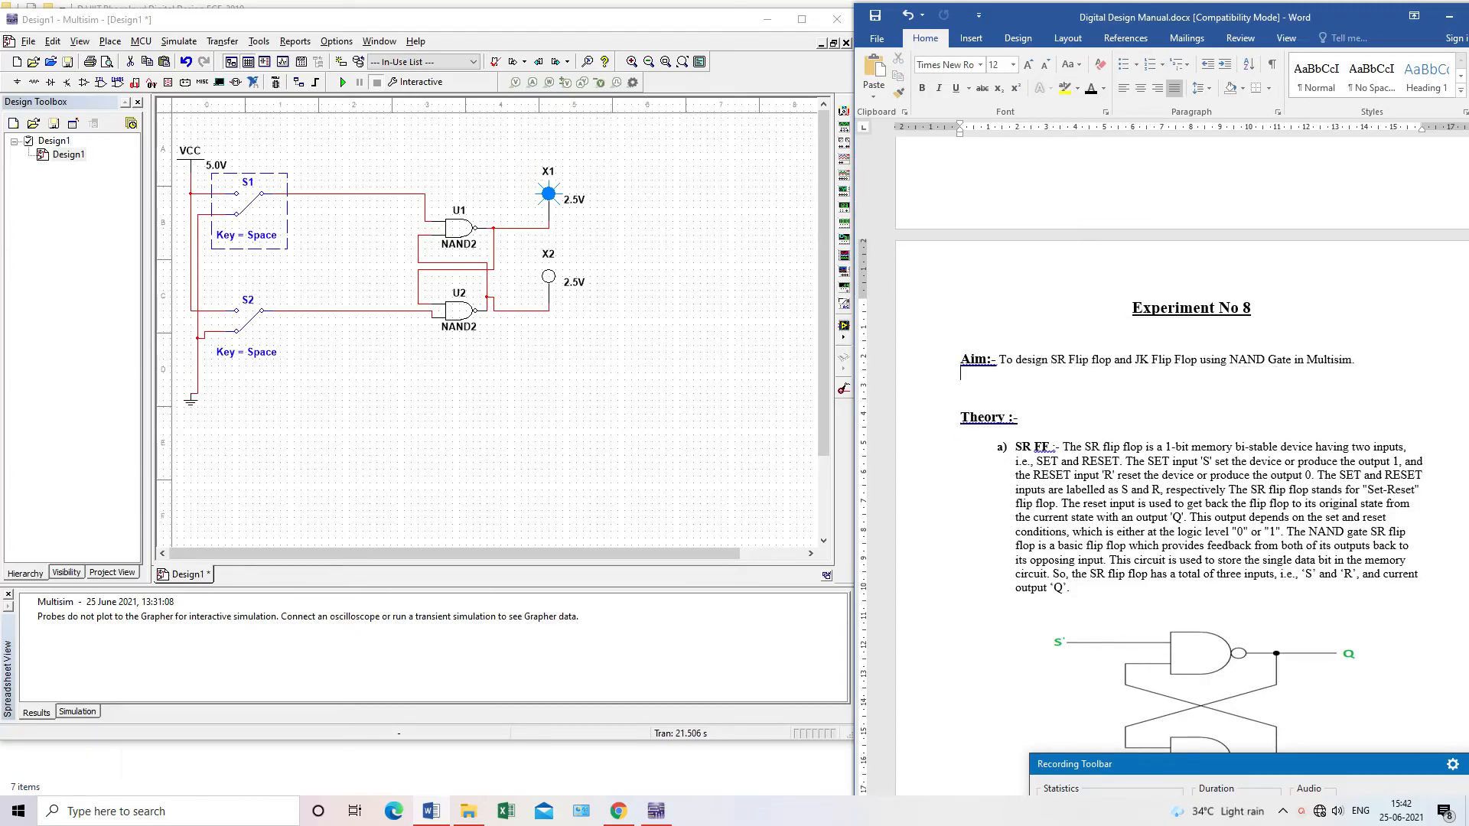
pyautogui.click(1043, 503)
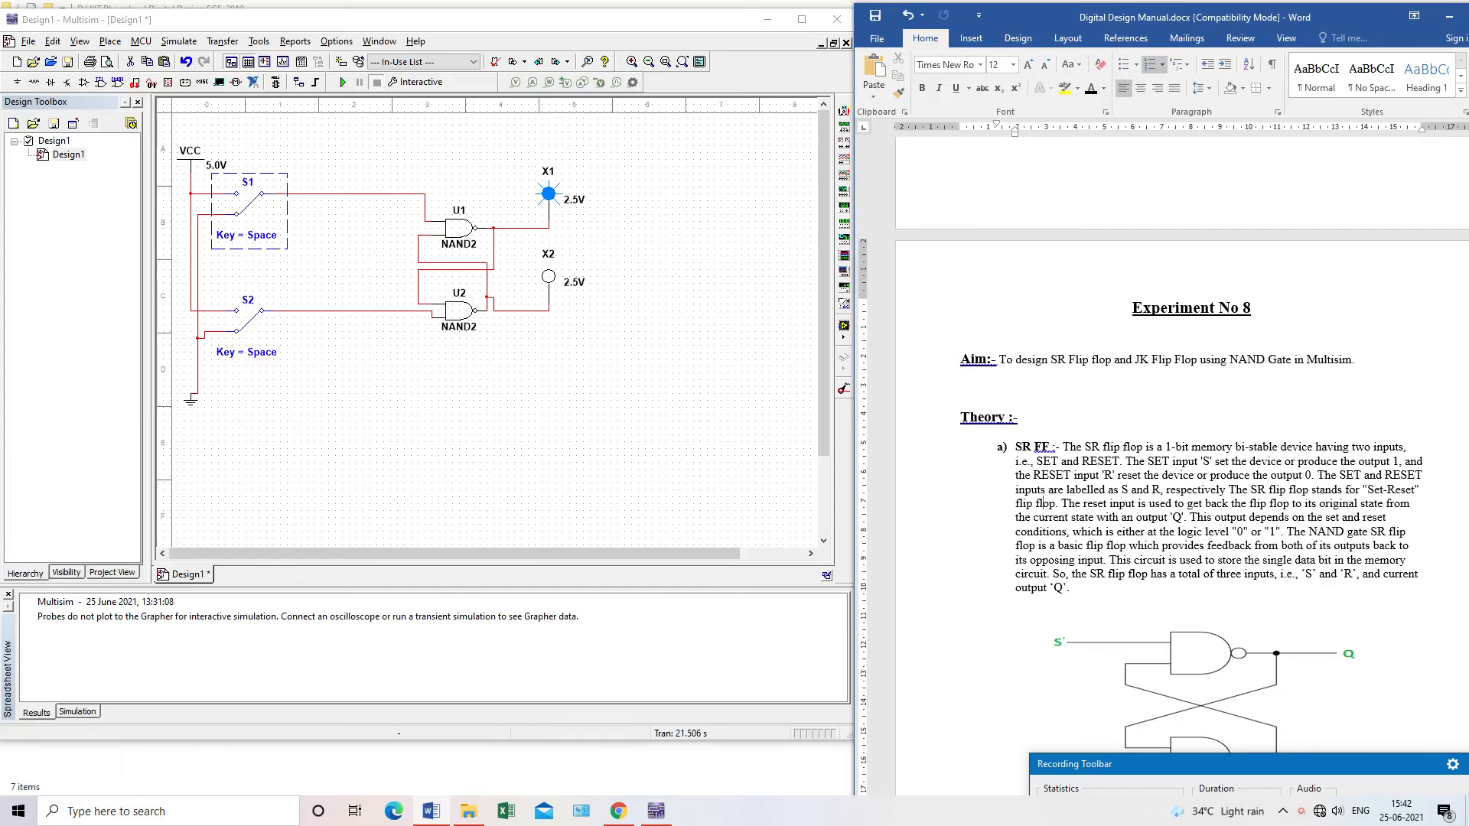